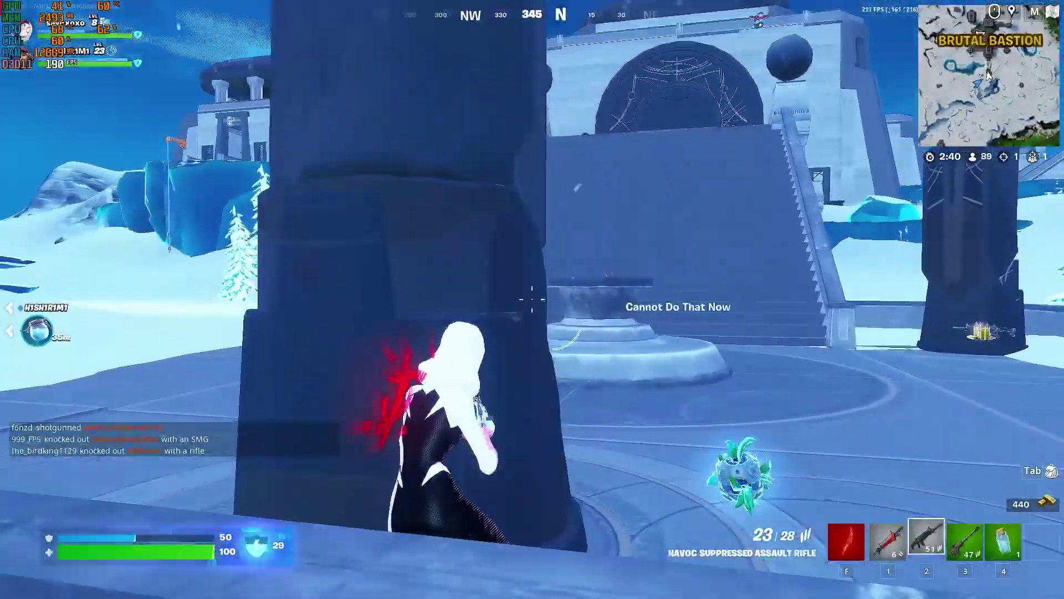
key(w)
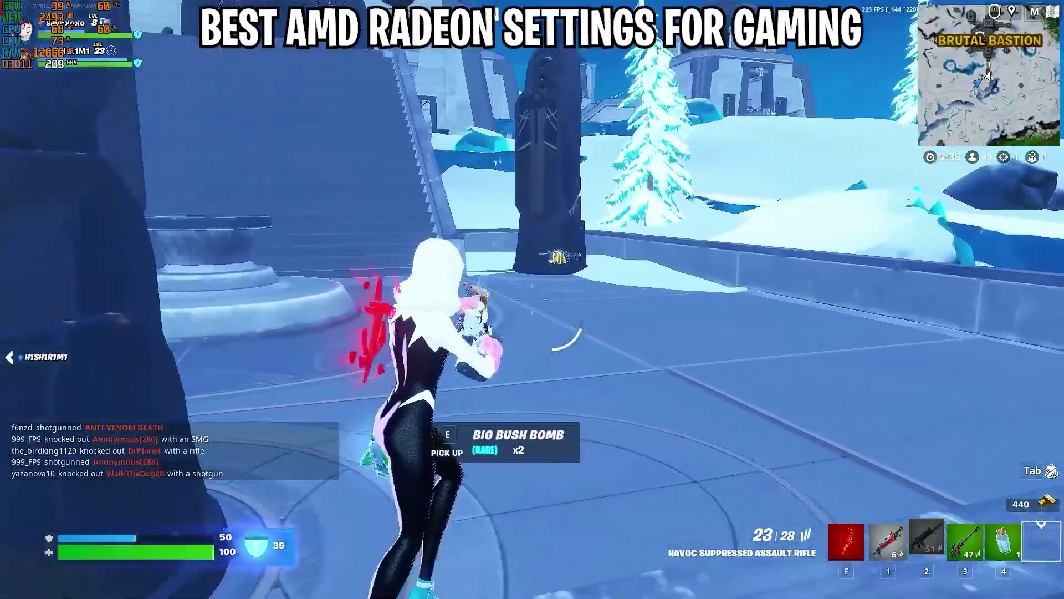
key(w)
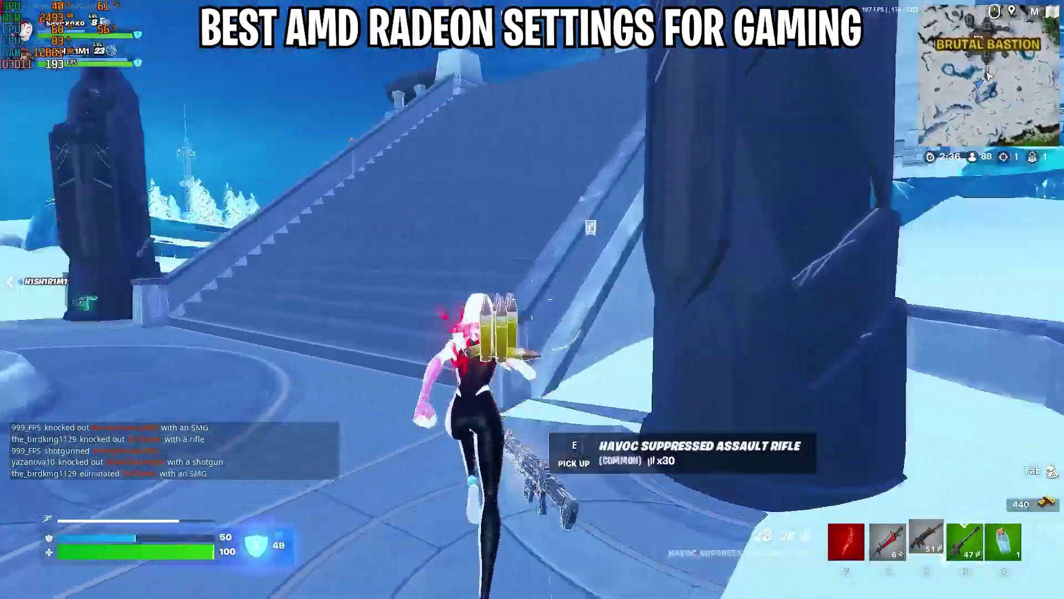
key(1)
key(w)
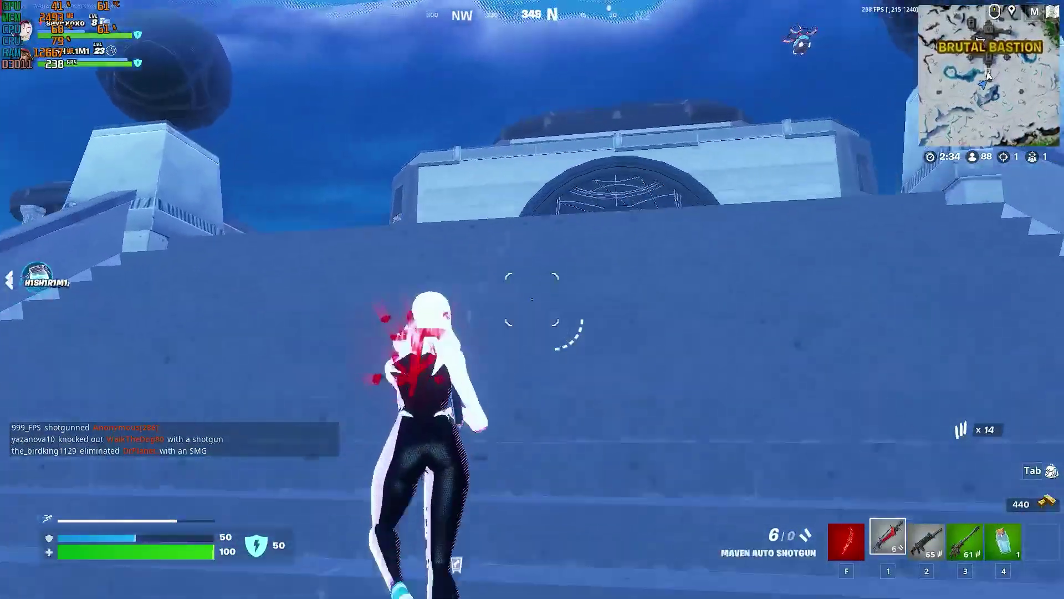
key(w)
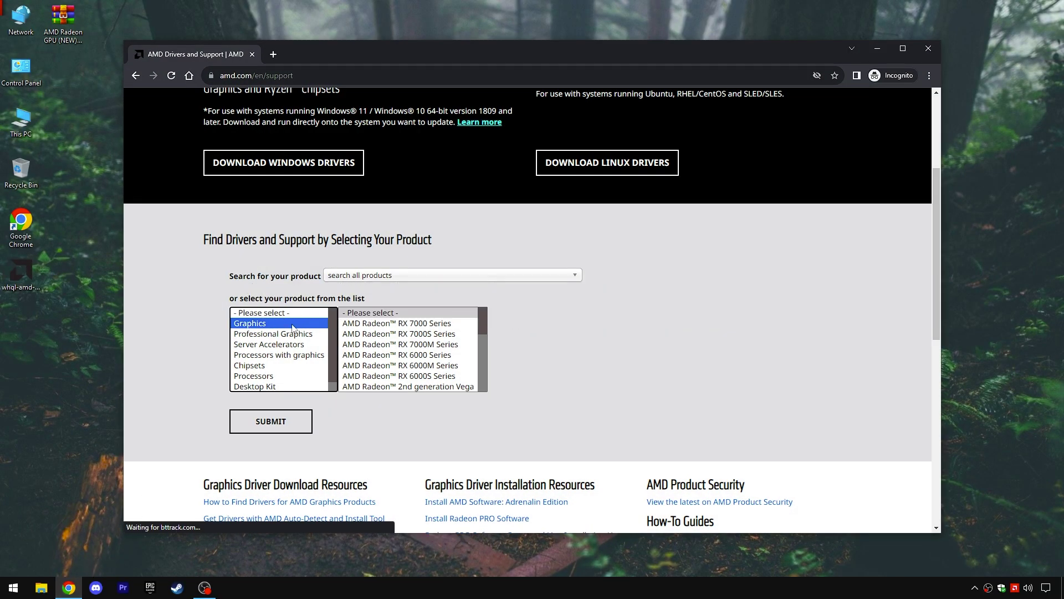
Step: Check the graphics card model in Task Manager's GPU performance details, then close Task Manager
right_click(11, 586)
click(28, 459)
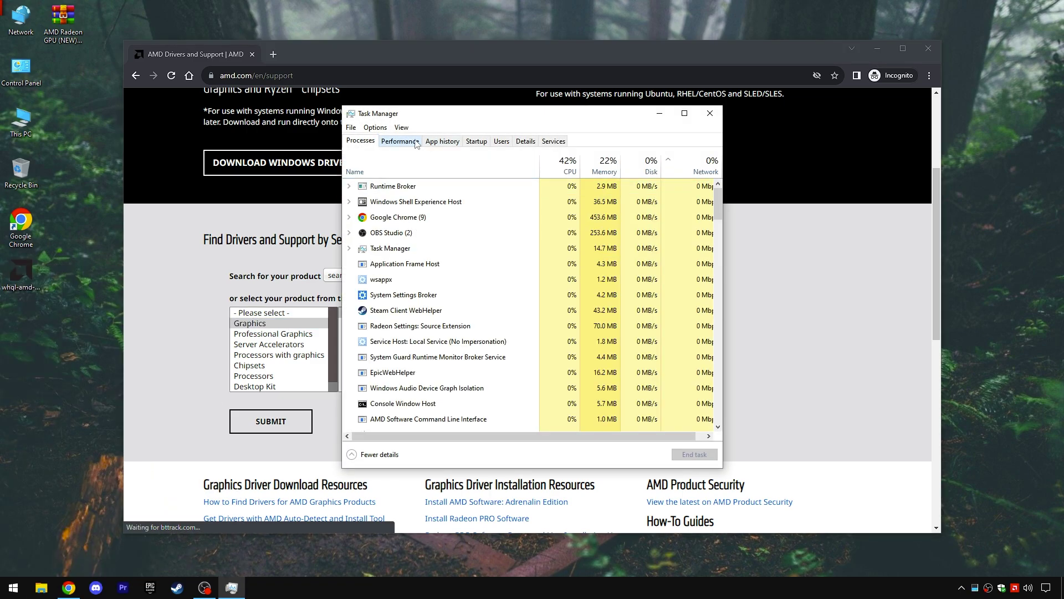
click(410, 140)
drag(441, 119, 693, 67)
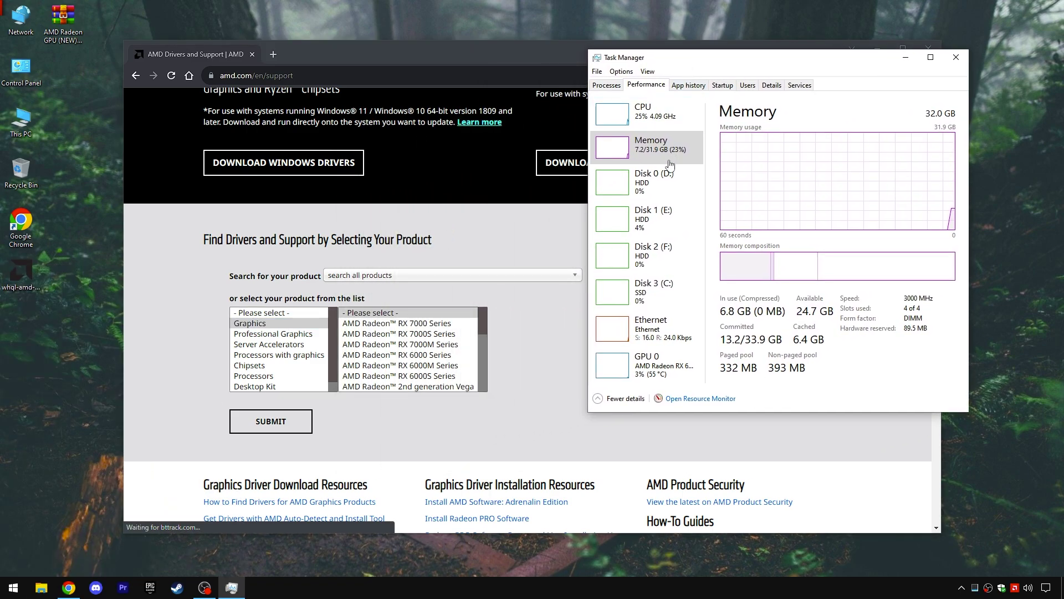
click(659, 362)
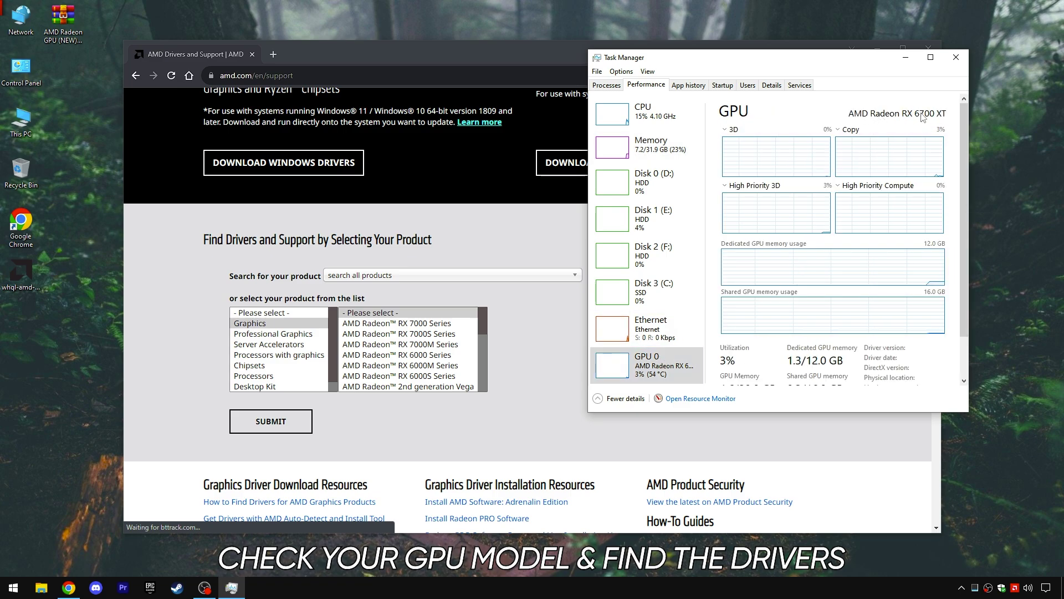
click(955, 57)
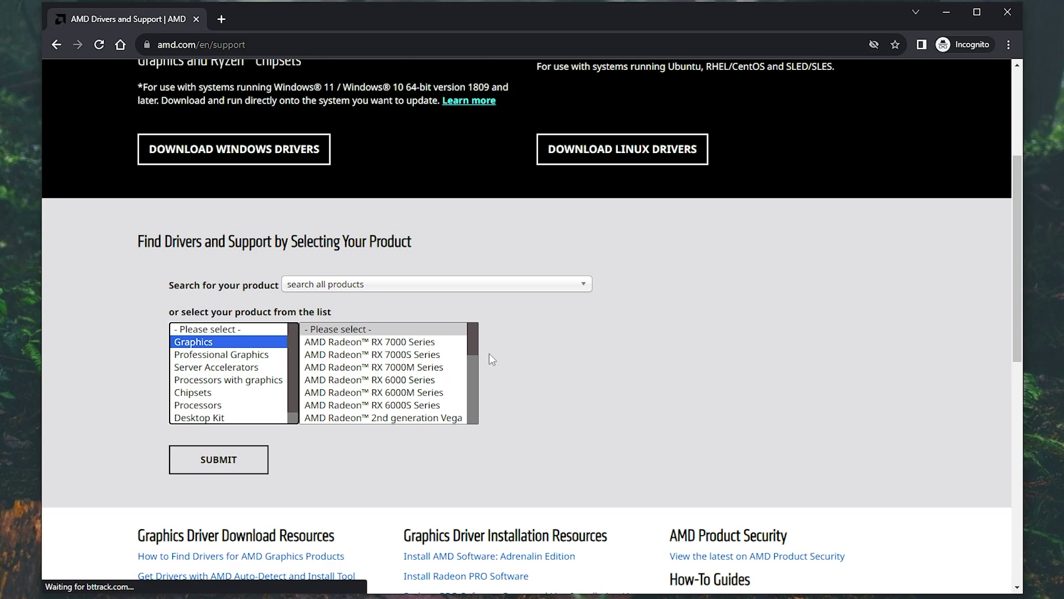
Step: Select AMD Radeon RX 6000 Series, RX 6700 Series and RX 6700 XT as the graphics product and submit the driver search
scroll(475, 350, down, 1)
click(420, 366)
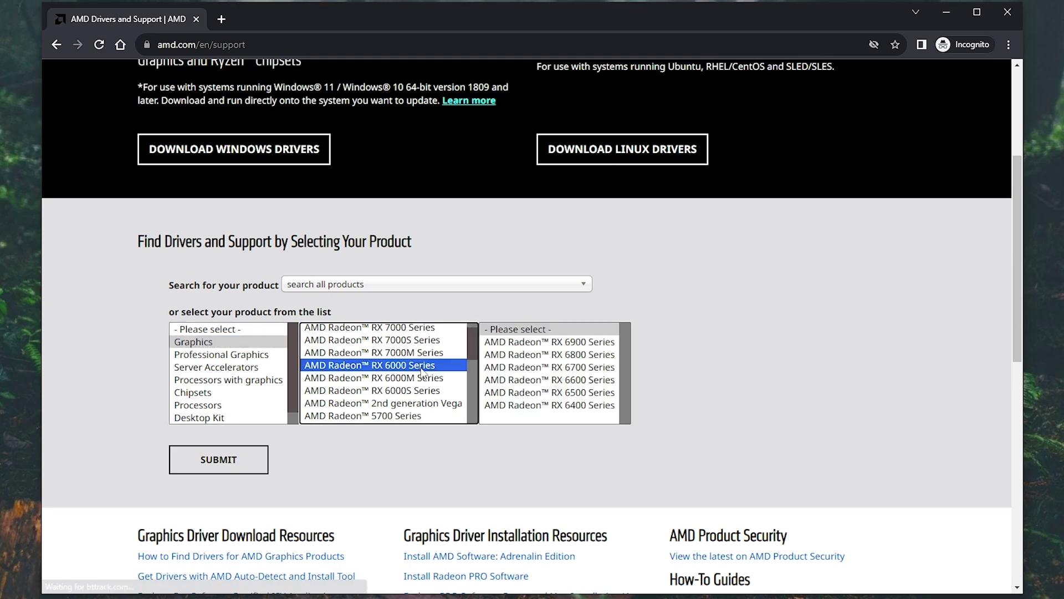
click(556, 368)
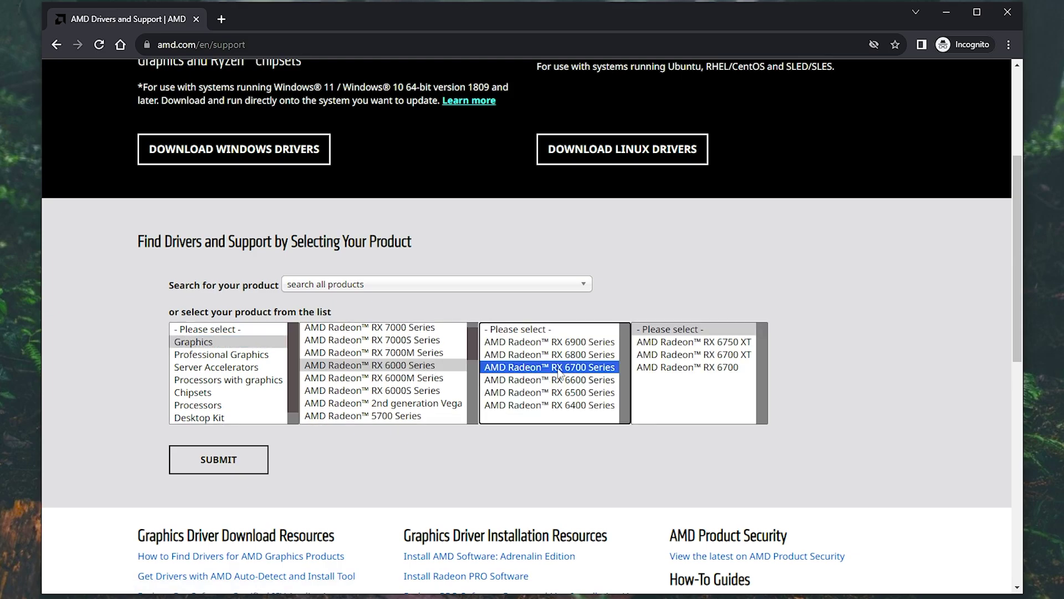
click(724, 357)
key(Tab)
key(Return)
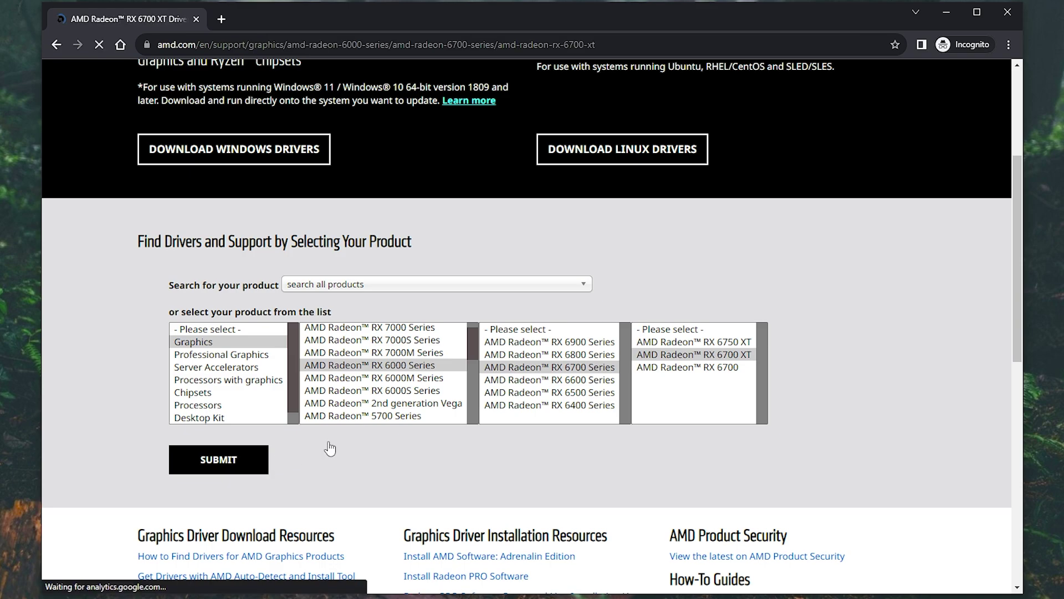
Step: Expand the Windows 10 64-bit drivers and find the revision number of AMD Software: Adrenalin Edition
scroll(388, 385, down, 2)
click(219, 367)
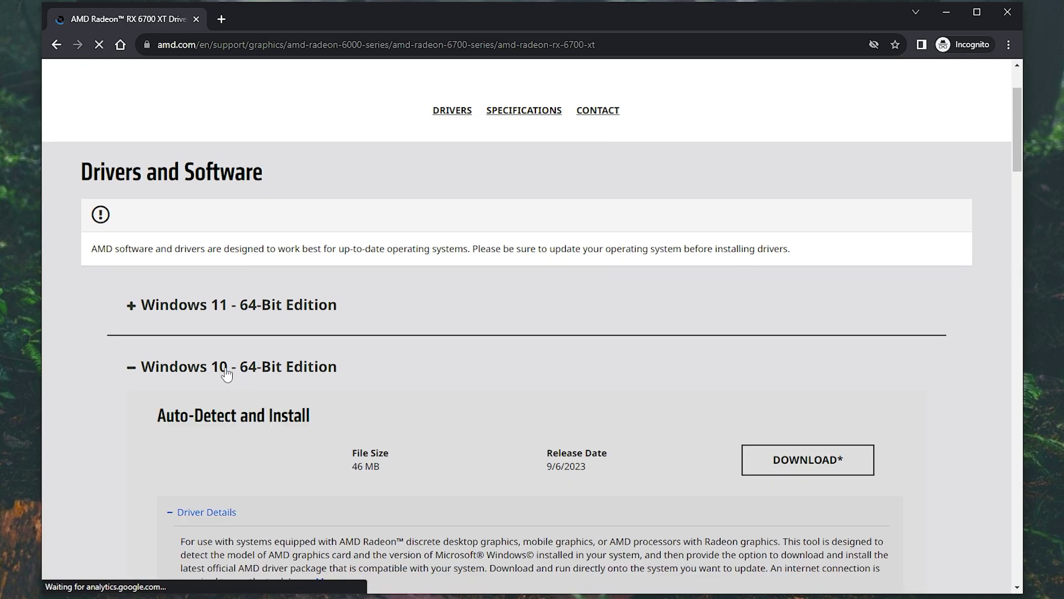
scroll(218, 368, down, 6)
drag(156, 335, 256, 341)
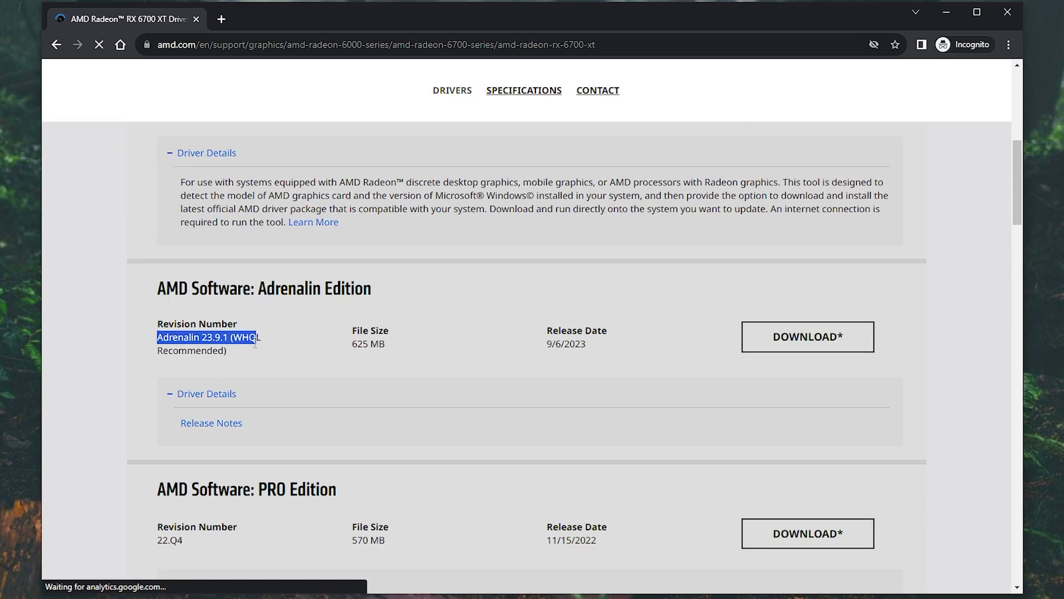
click(255, 341)
Step: Open the Adrenalin Edition release notes, read the new feature highlights, and minimize the browser
click(219, 424)
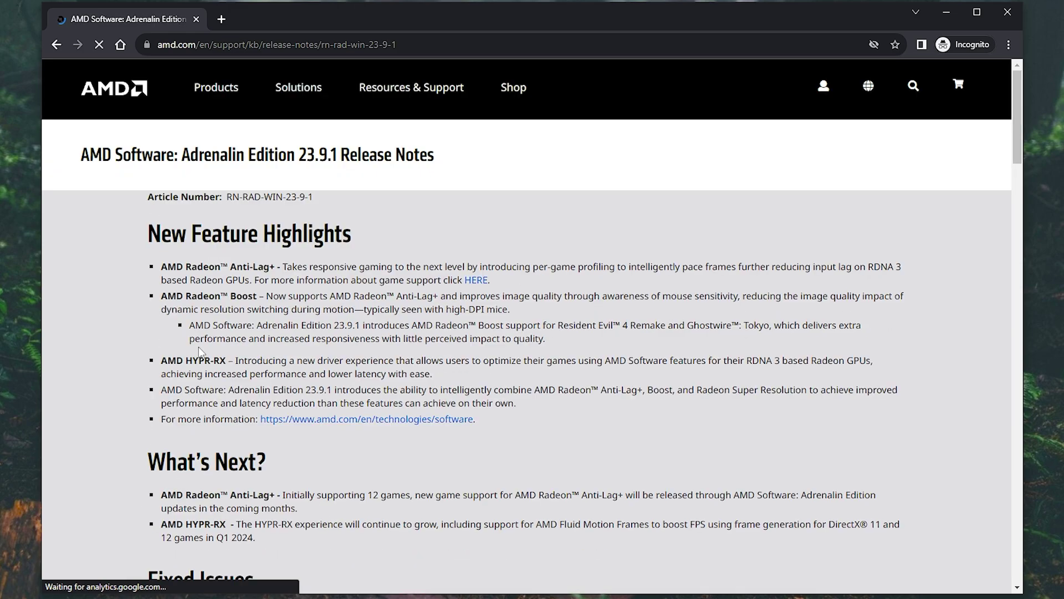
drag(153, 241, 354, 239)
click(353, 238)
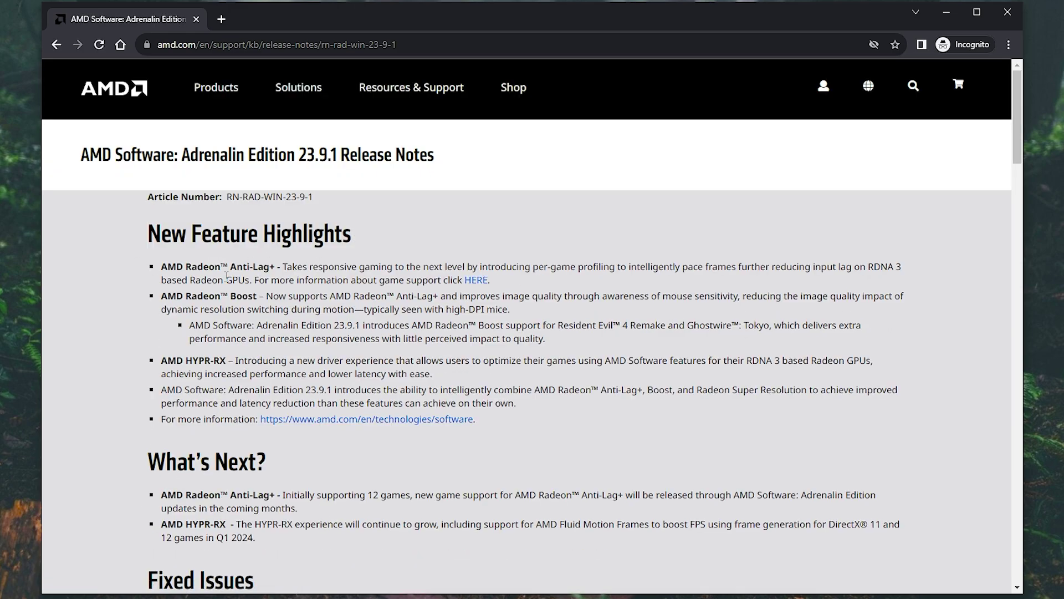
drag(168, 264, 536, 407)
click(537, 407)
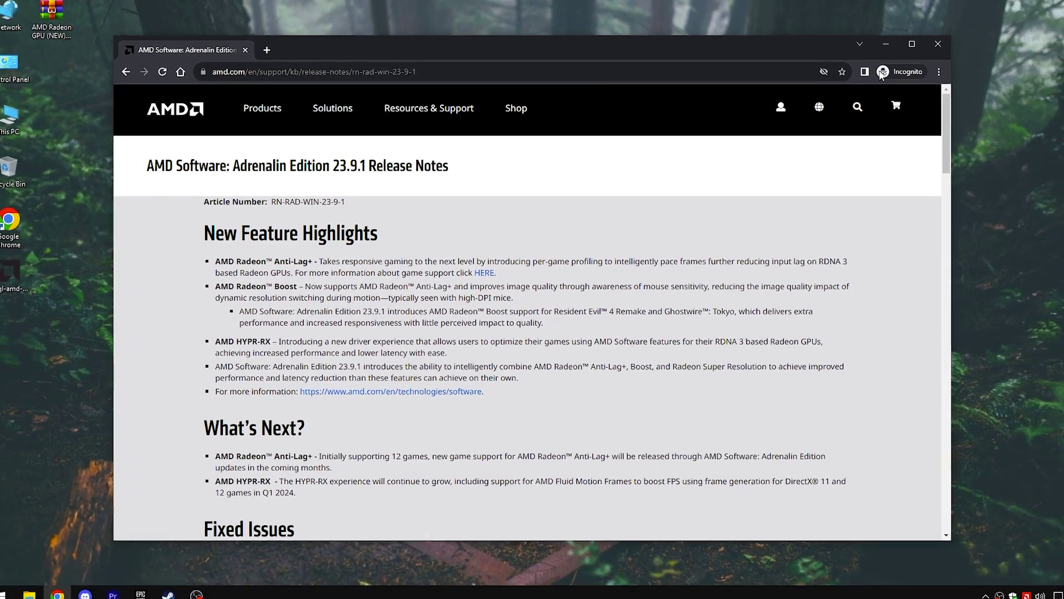
click(886, 44)
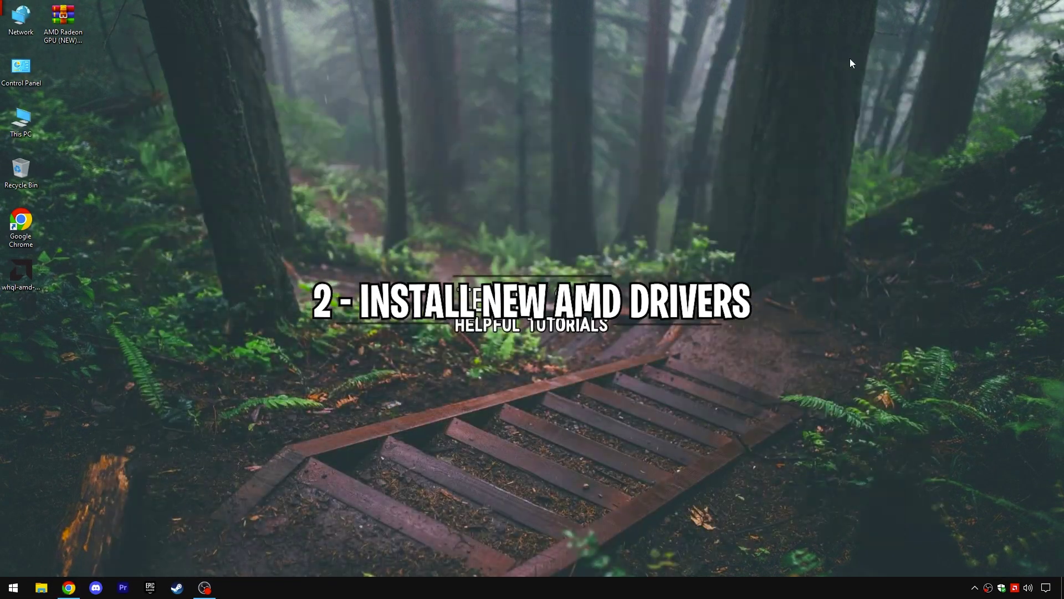
Step: Launch the downloaded AMD Adrenalin Edition driver installer from the desktop
drag(192, 254, 413, 194)
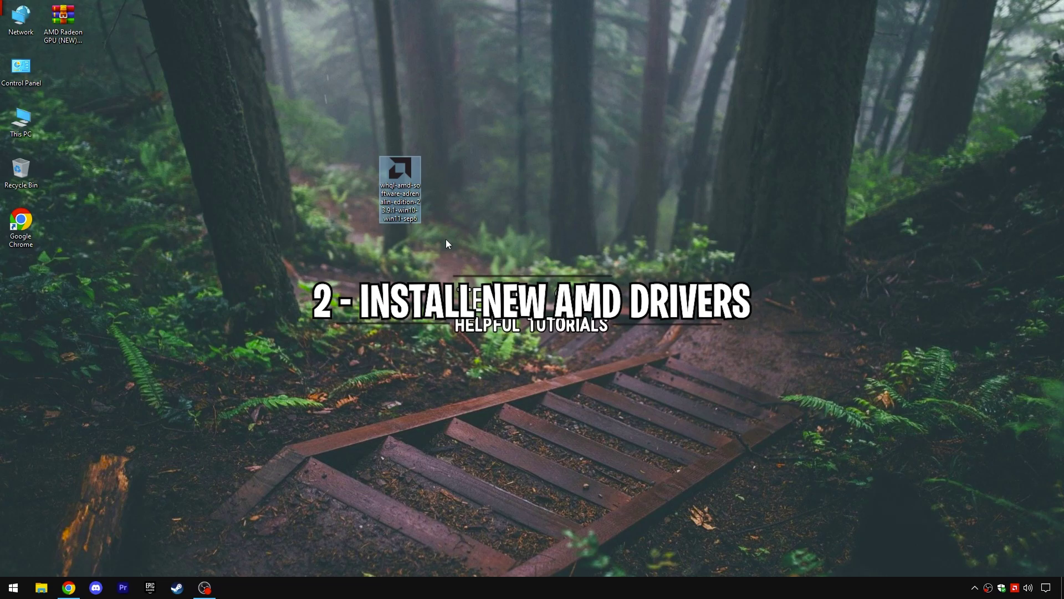
right_click(408, 198)
click(441, 196)
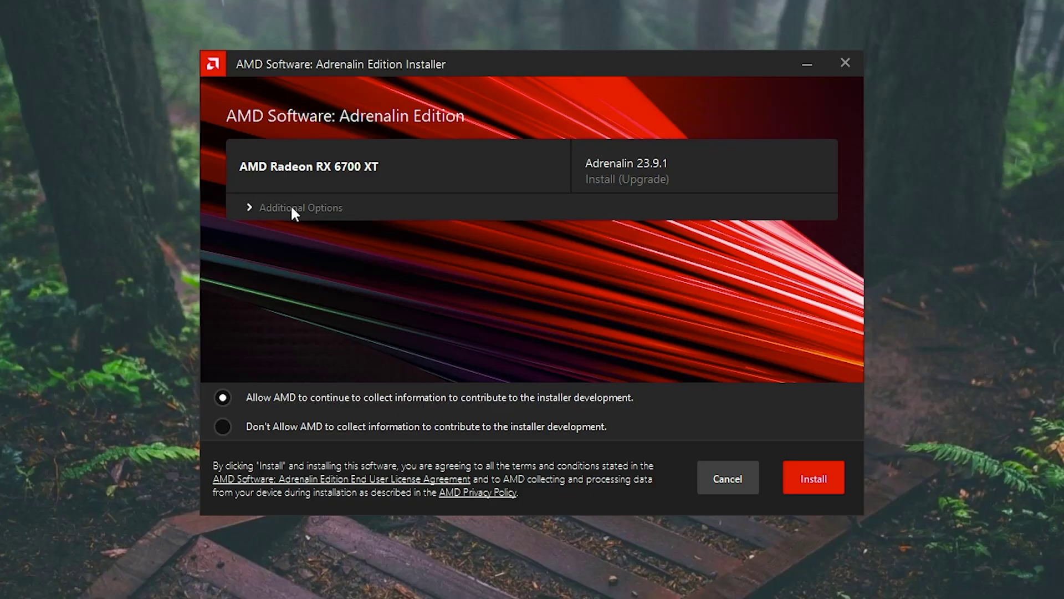
Step: Review the additional options, keep the Full Install type without a factory reset, and start installing Adrenalin 23.9.1
click(372, 239)
click(379, 272)
click(295, 290)
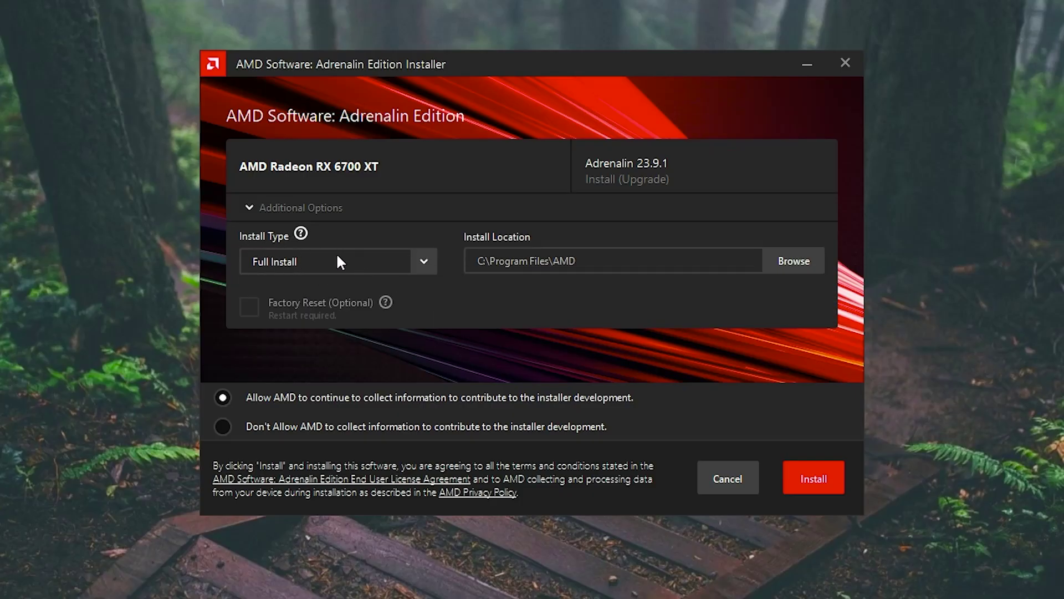
click(831, 483)
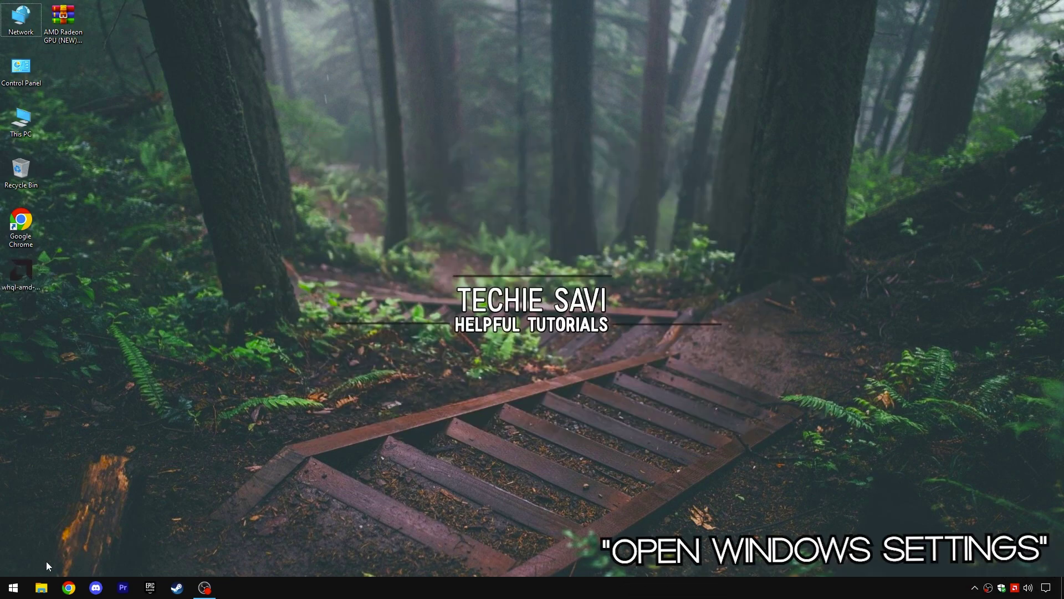
Step: Open the advanced display settings from the System section of Windows Settings
right_click(12, 587)
click(65, 480)
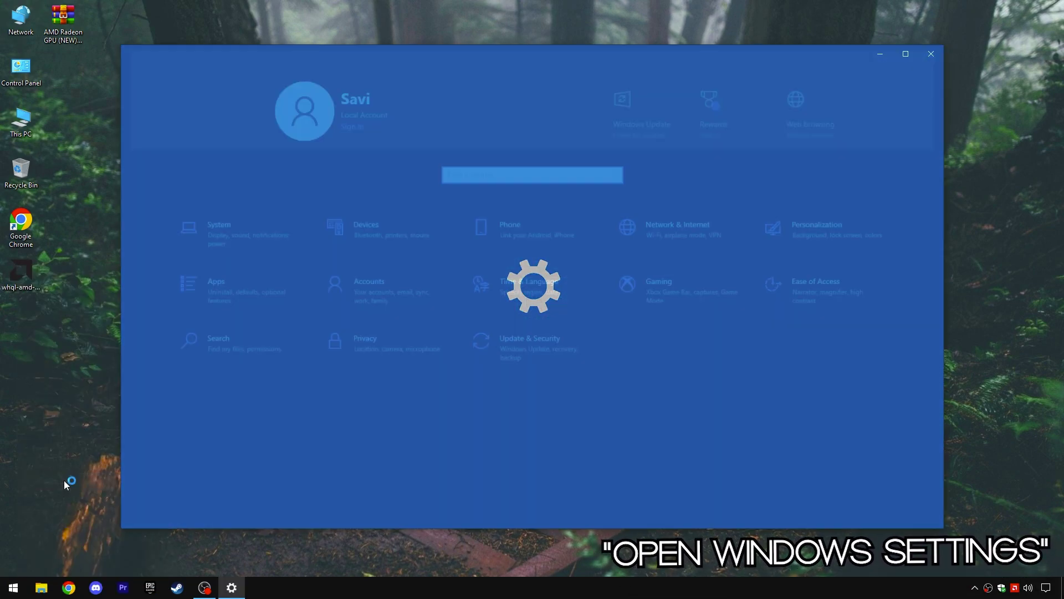
click(246, 230)
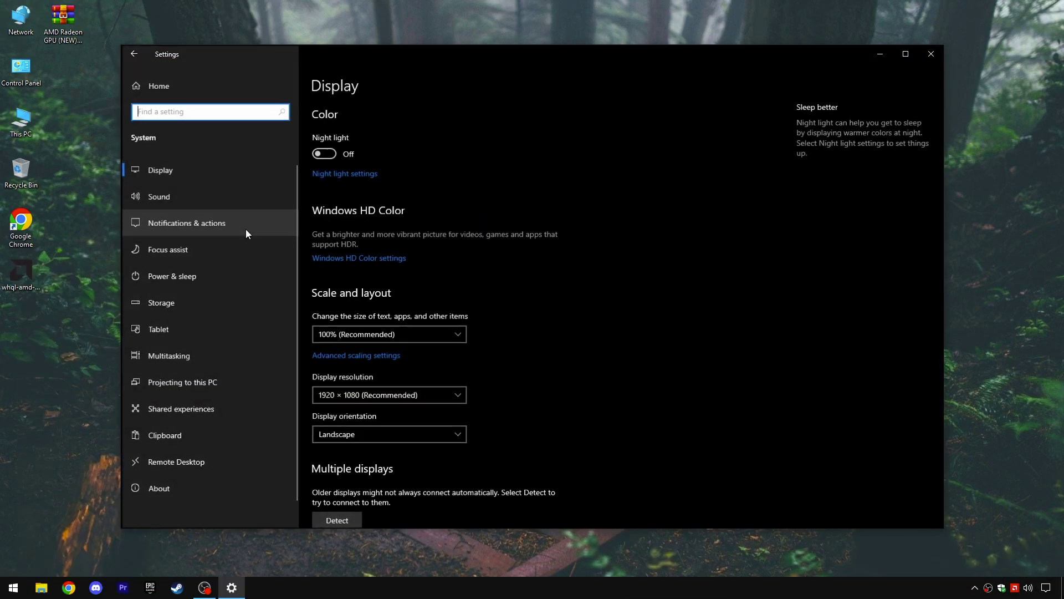
scroll(362, 291, down, 3)
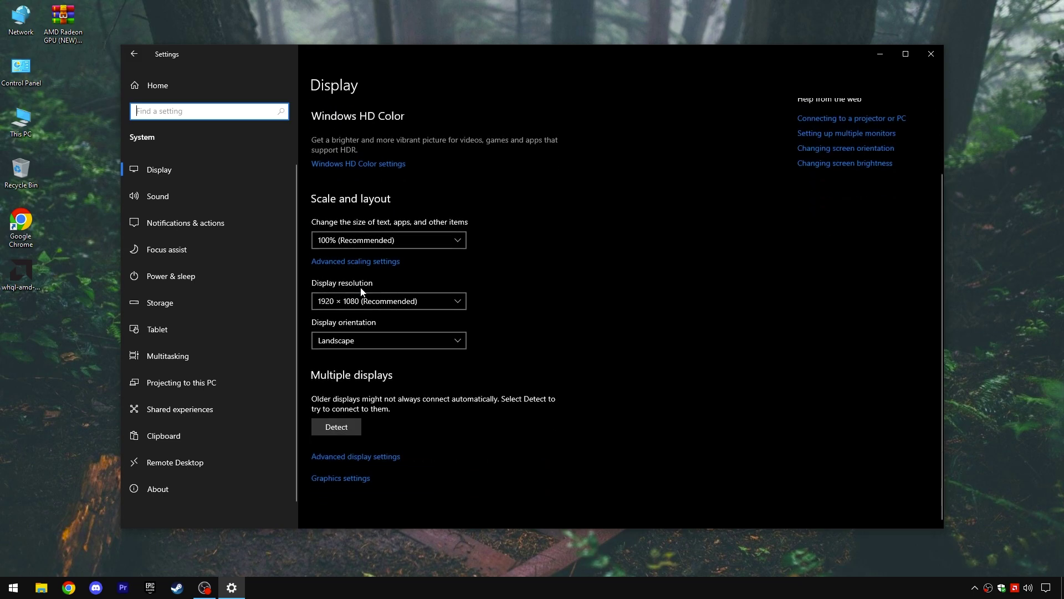
click(366, 456)
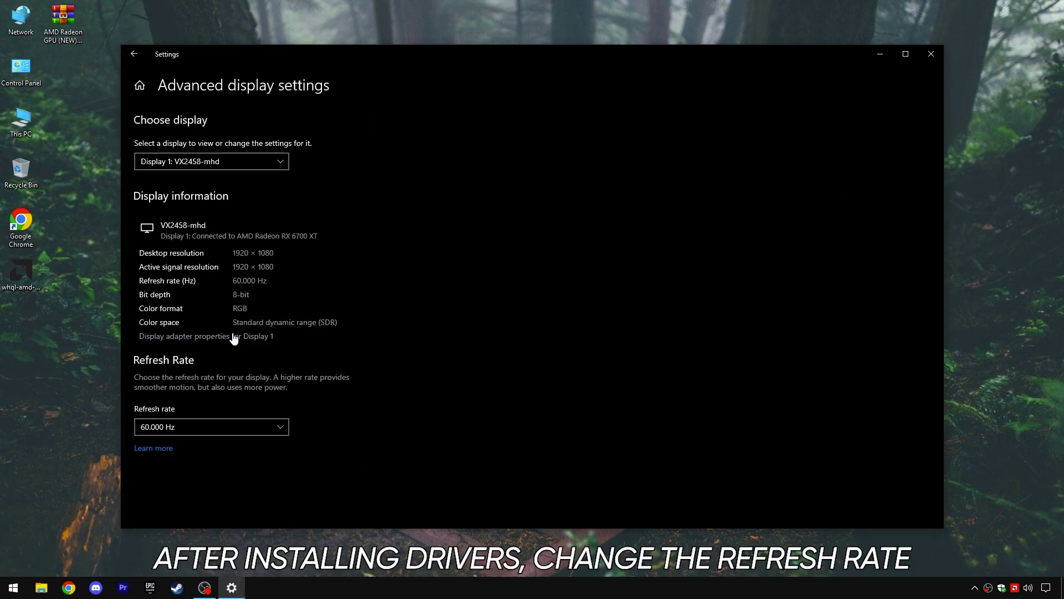
Step: Set the monitor's screen refresh rate to 144 Hertz in the Display 1 adapter properties and apply it
click(265, 337)
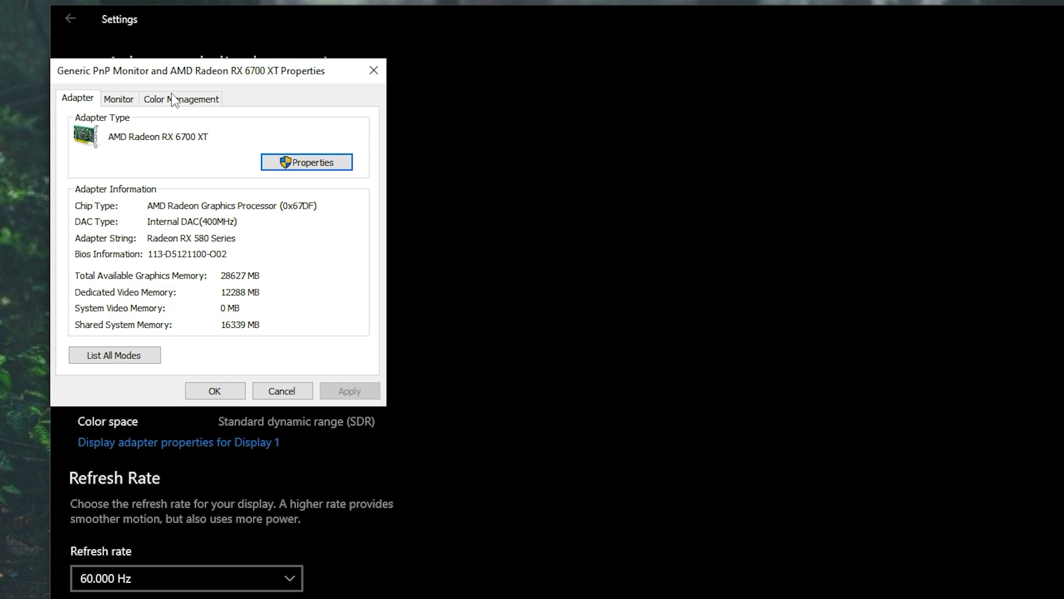
click(64, 41)
click(91, 130)
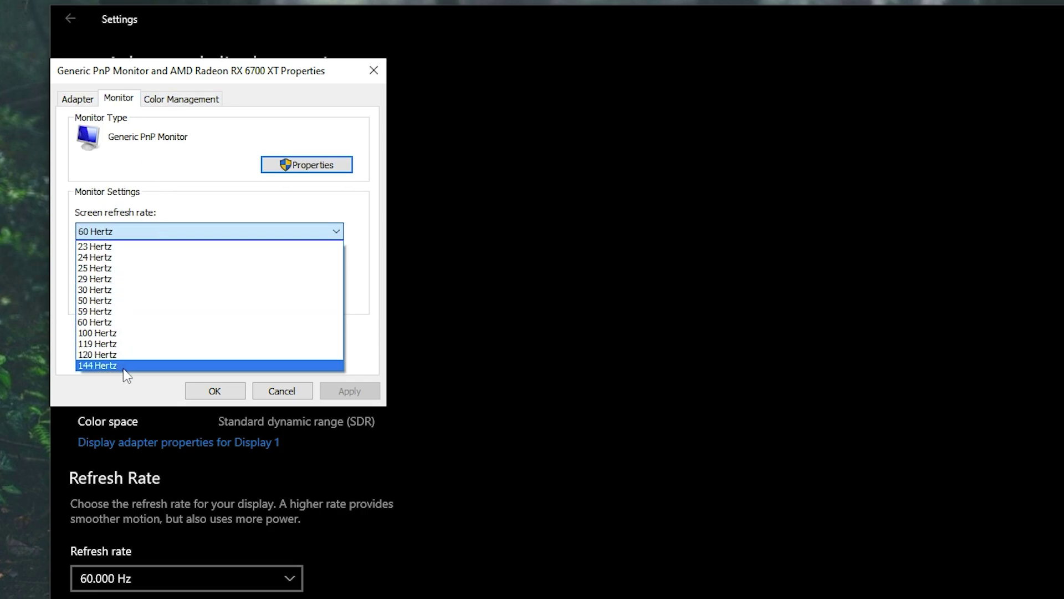
click(123, 367)
click(350, 391)
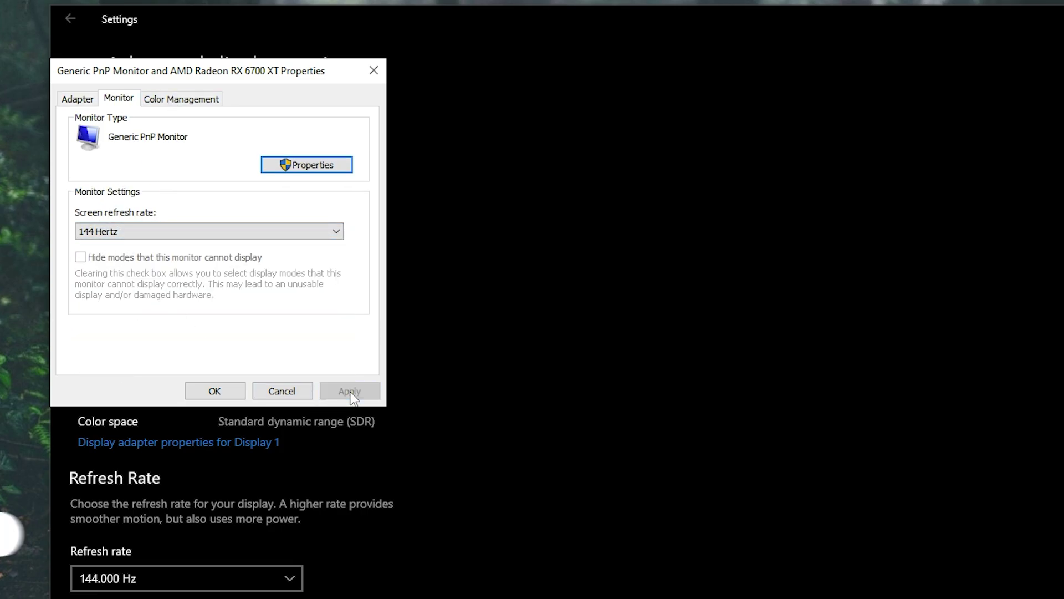
click(214, 391)
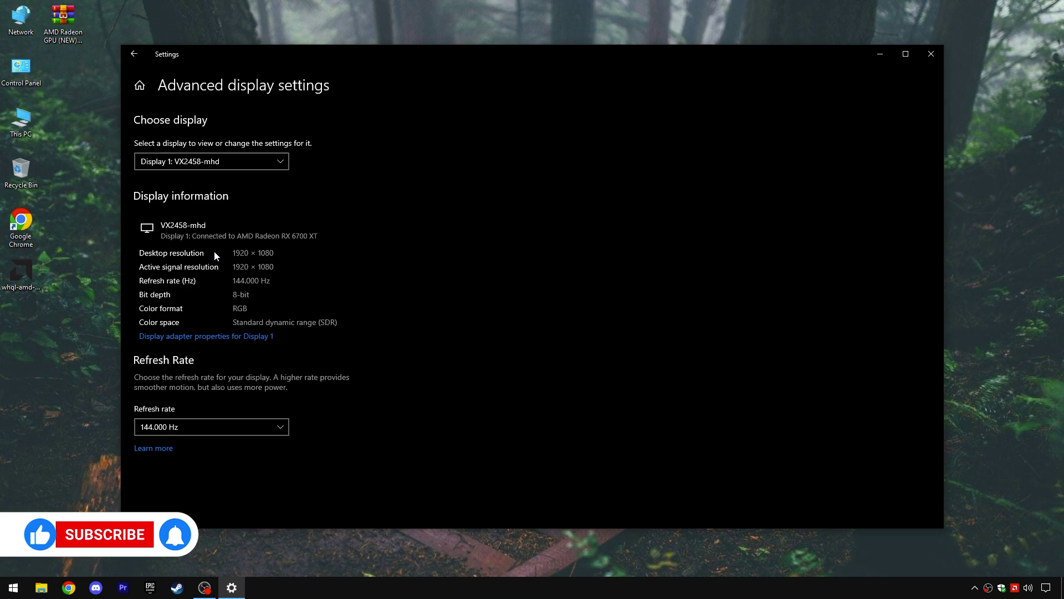
Step: Turn on variable refresh rate in the Windows graphics settings
click(133, 54)
scroll(341, 311, down, 5)
click(327, 478)
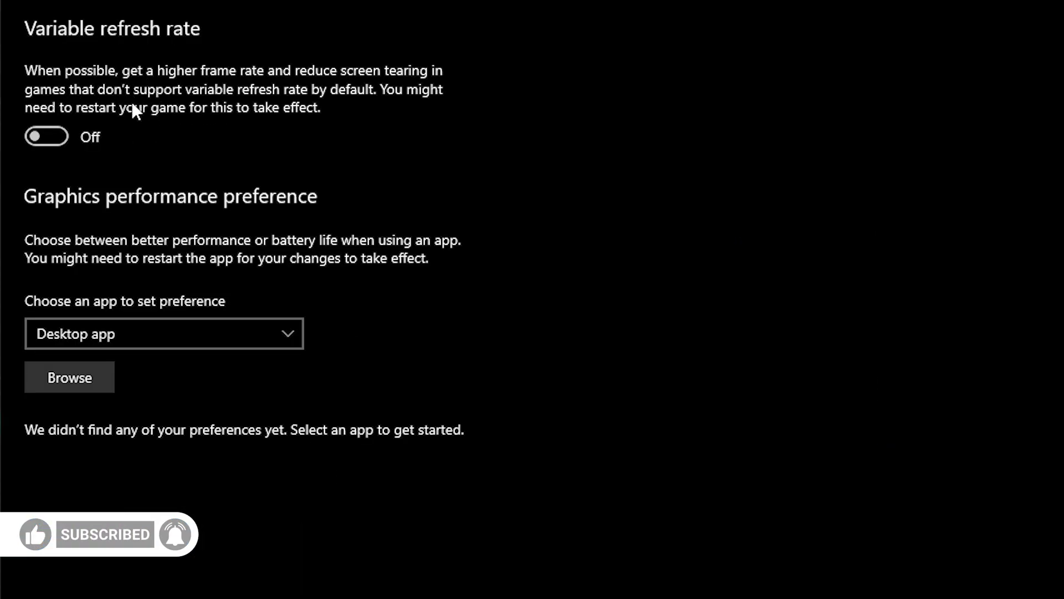
click(61, 138)
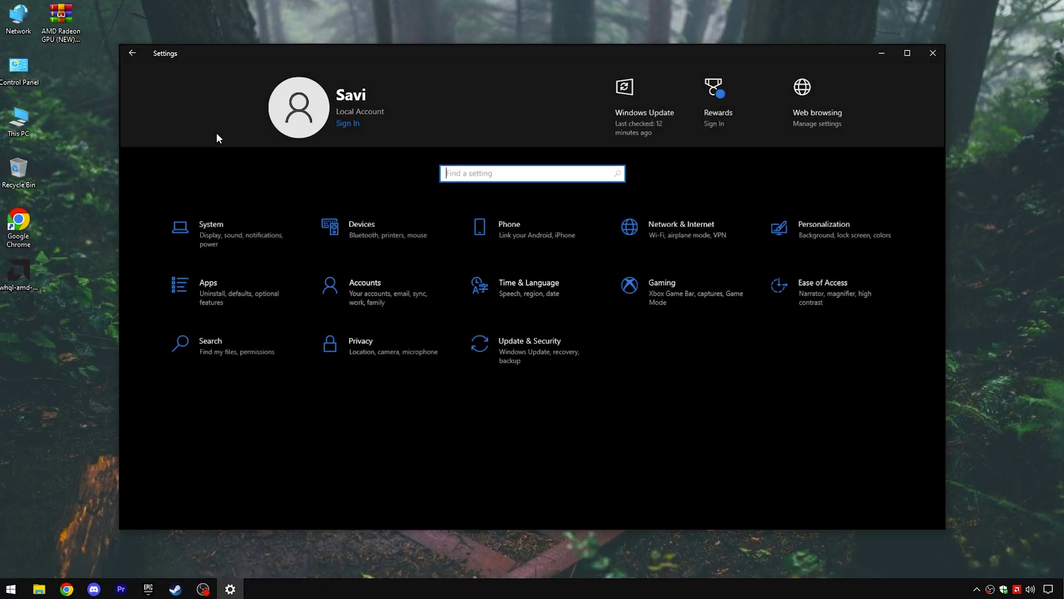
Step: Check for Windows updates under Update & Security
click(516, 357)
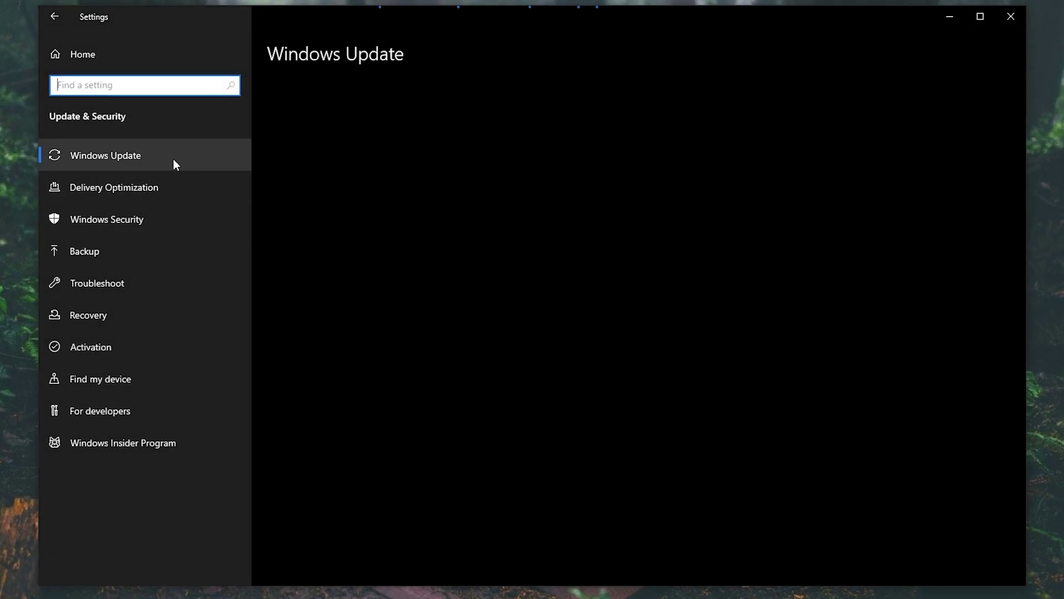
click(332, 127)
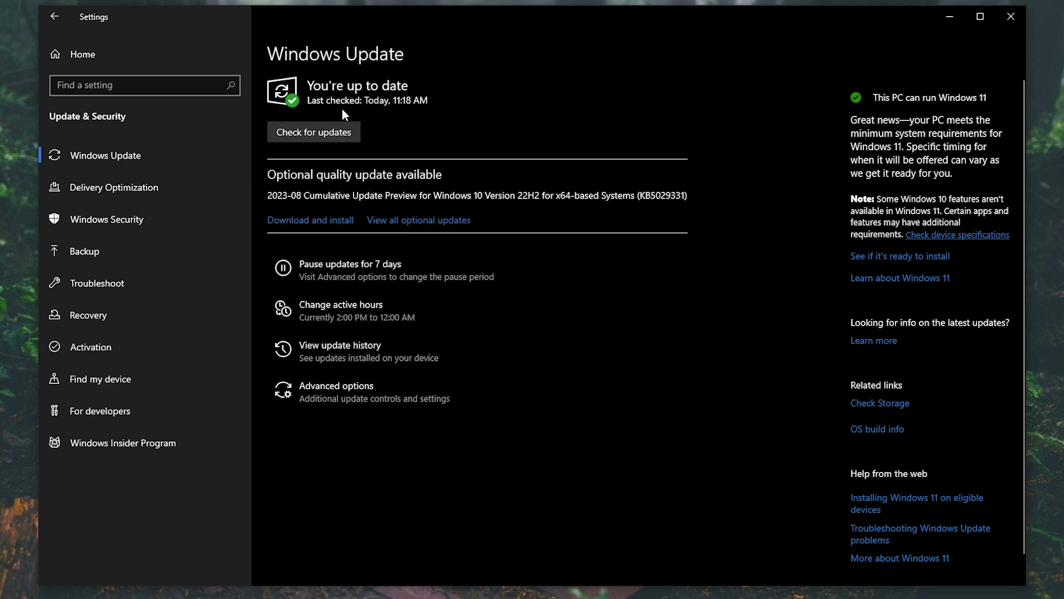
Step: Disable opening Xbox Game Bar with the controller button in the Gaming settings
click(167, 62)
click(693, 287)
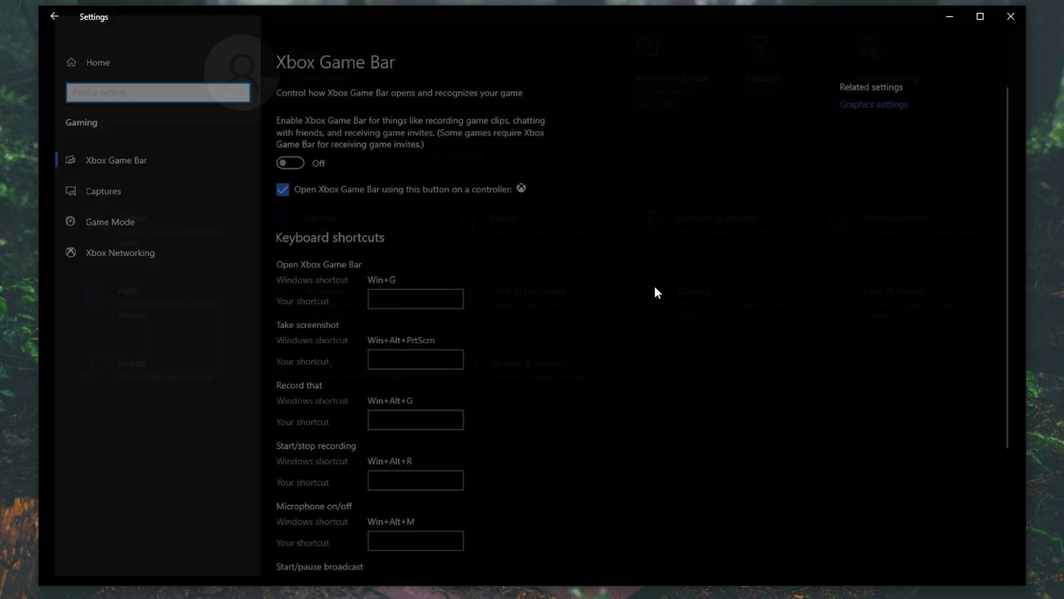
click(289, 190)
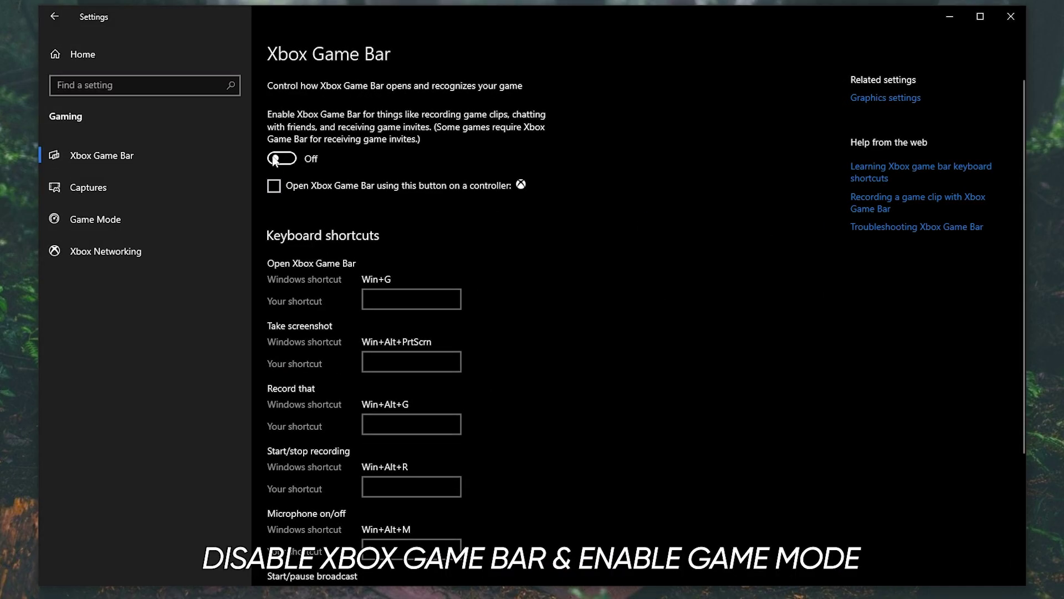
Step: Make sure Game Mode is turned on in the Gaming settings
click(211, 216)
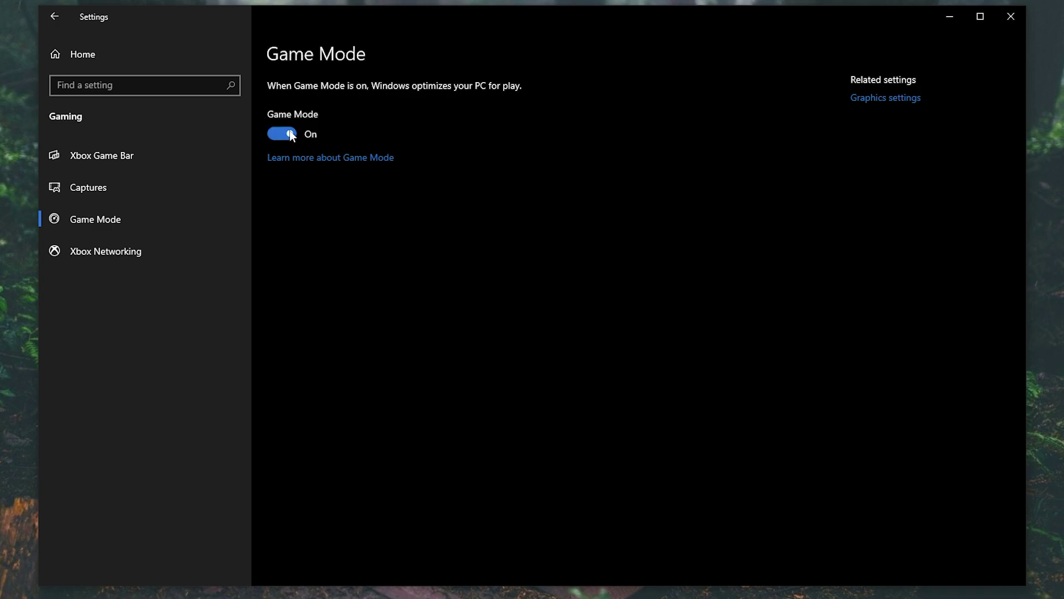
Step: Turn off the GitHub Update, Vanguard tray notification, Riot Client and Spotify startup apps, and close Settings
click(139, 63)
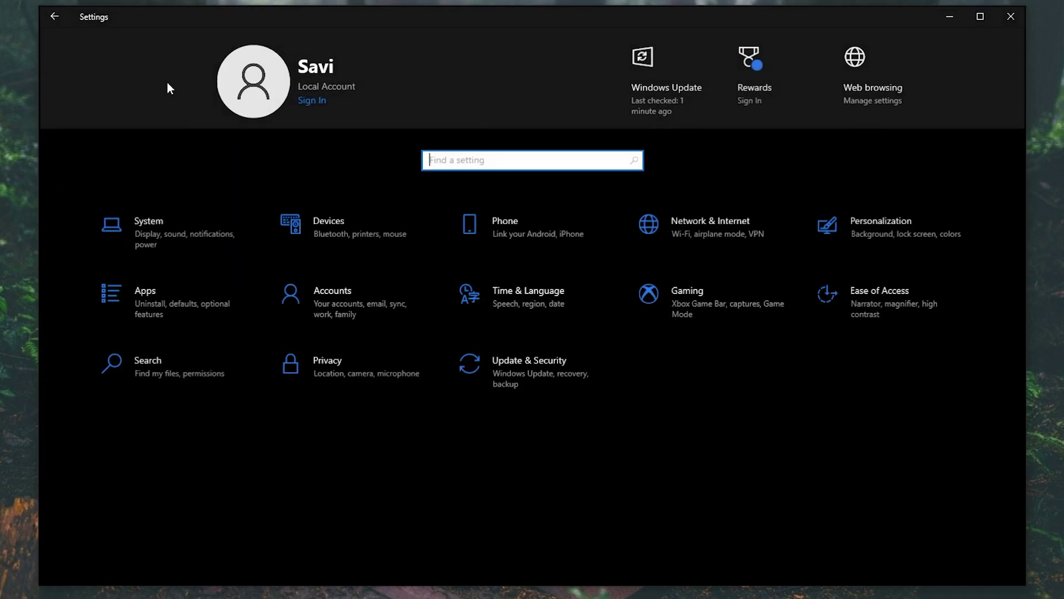
click(220, 297)
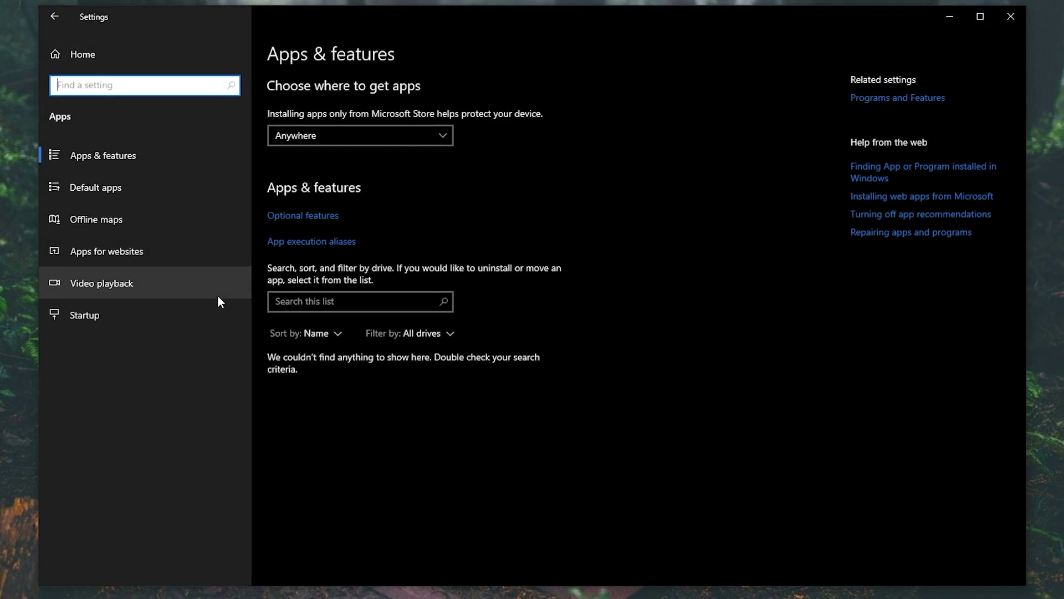
click(180, 315)
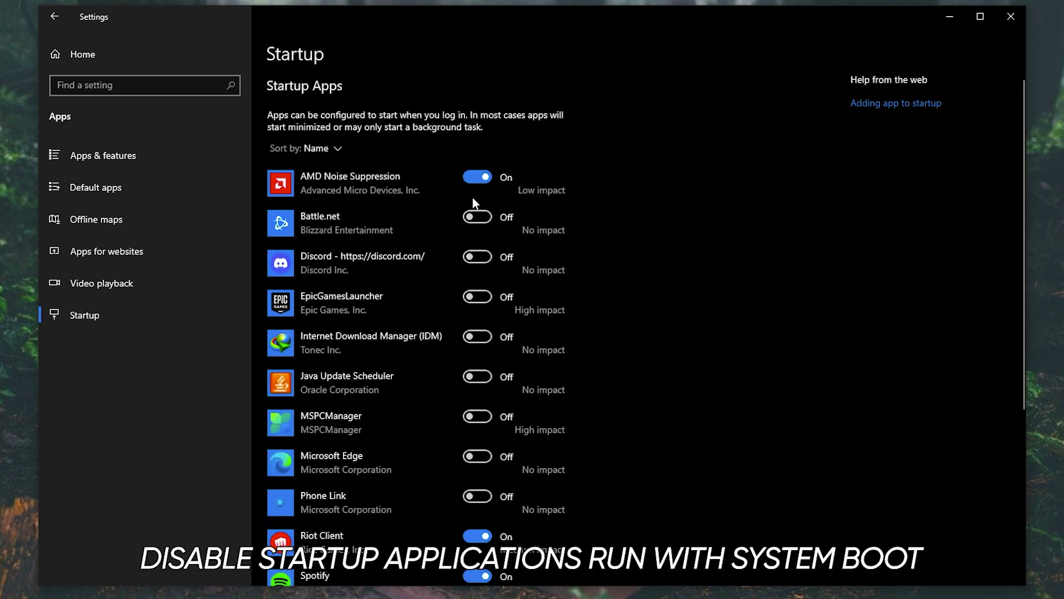
scroll(472, 197, down, 3)
scroll(479, 194, down, 3)
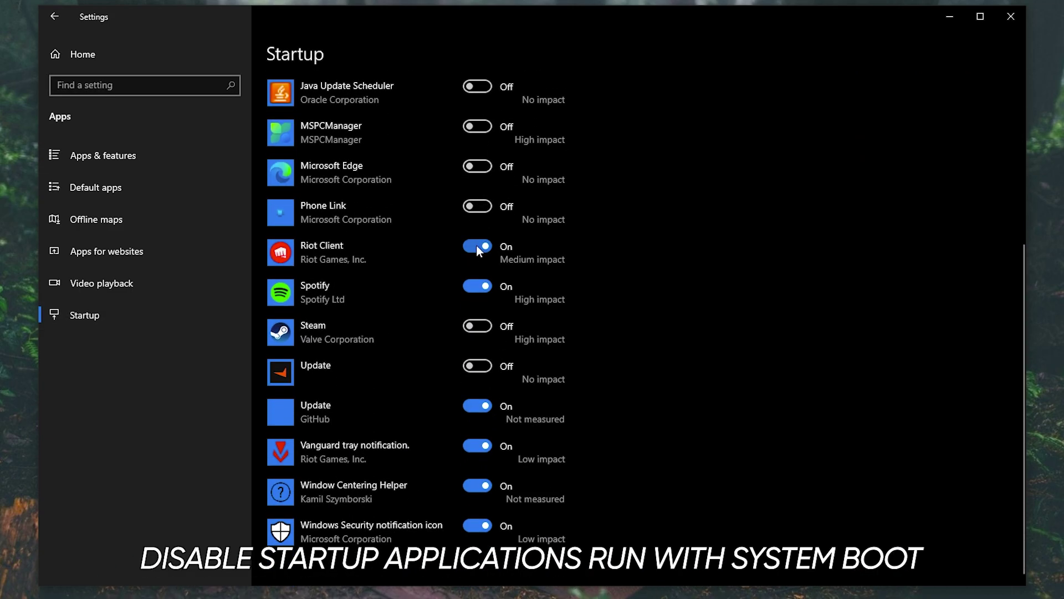
click(478, 446)
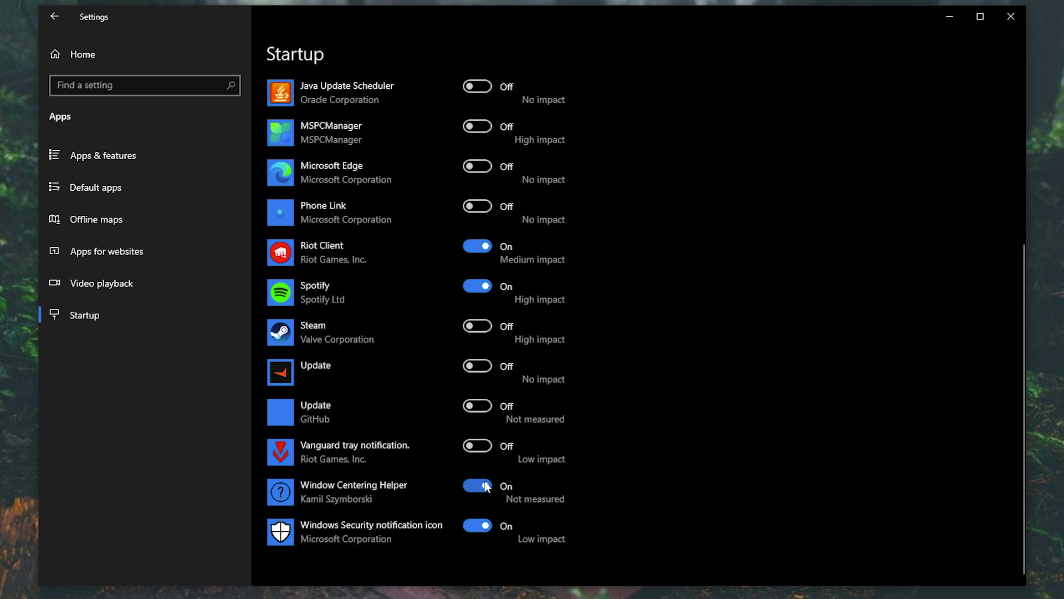
scroll(487, 486, up, 3)
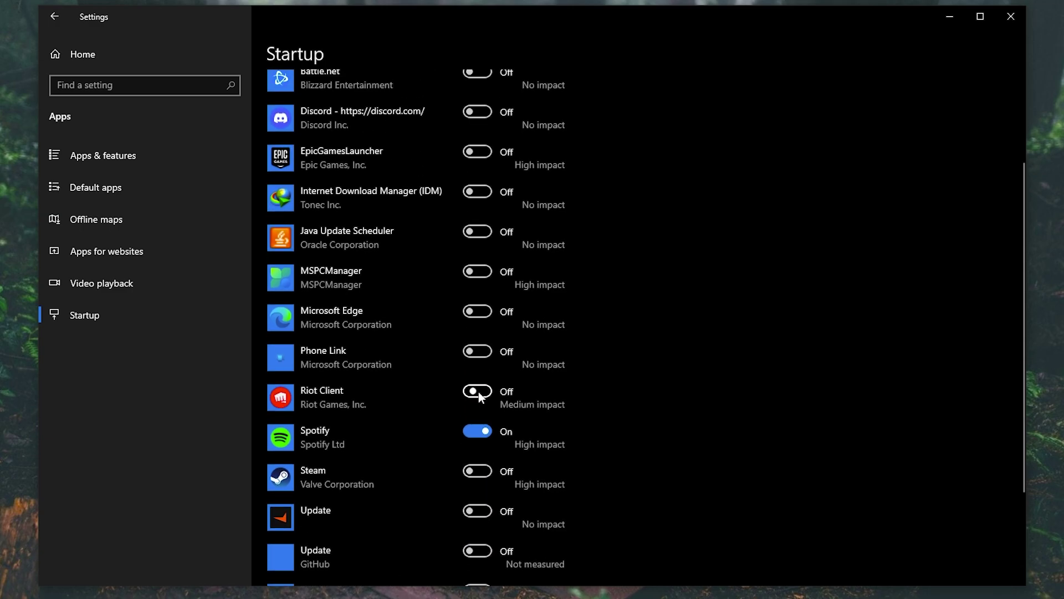
scroll(481, 436, up, 3)
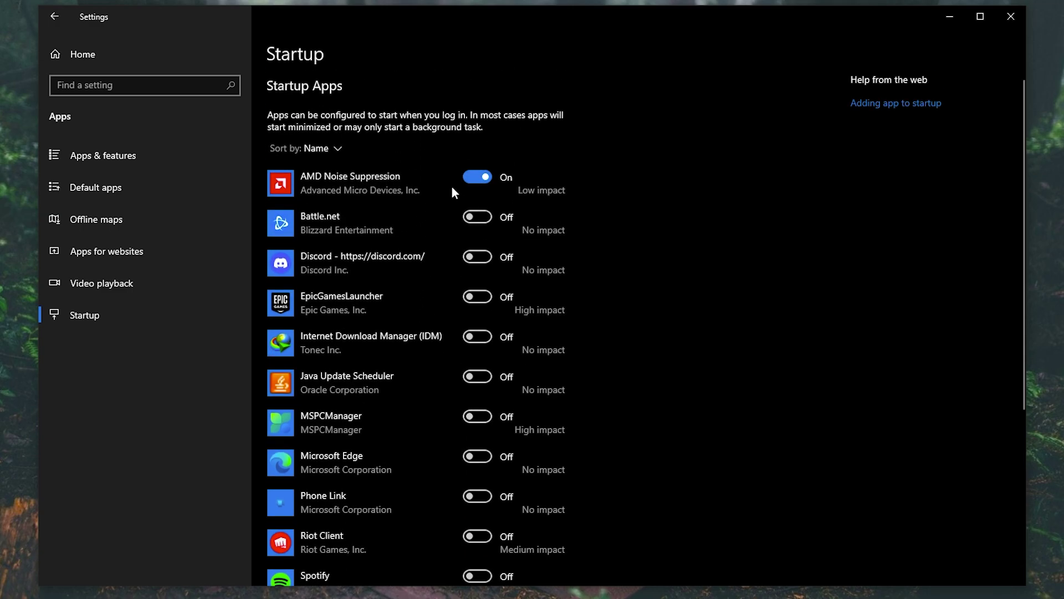
scroll(444, 188, down, 6)
scroll(481, 287, up, 3)
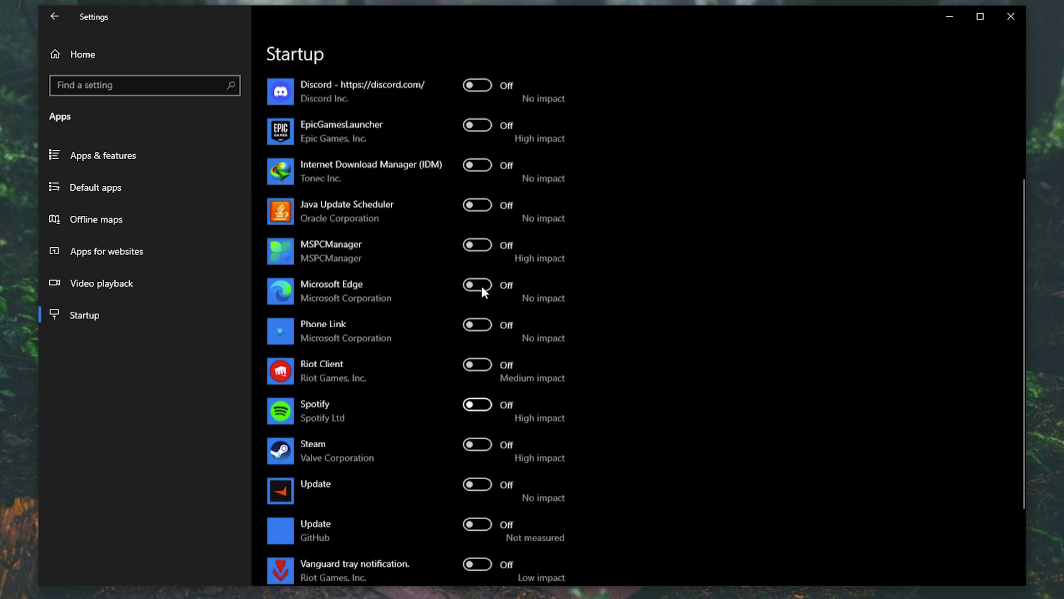
scroll(482, 287, up, 5)
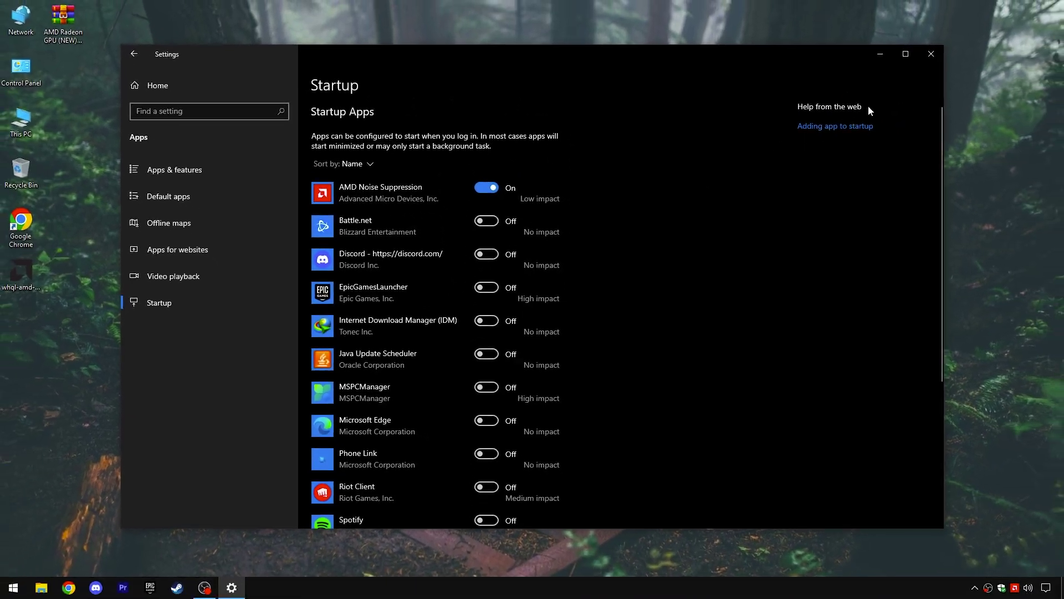
click(932, 59)
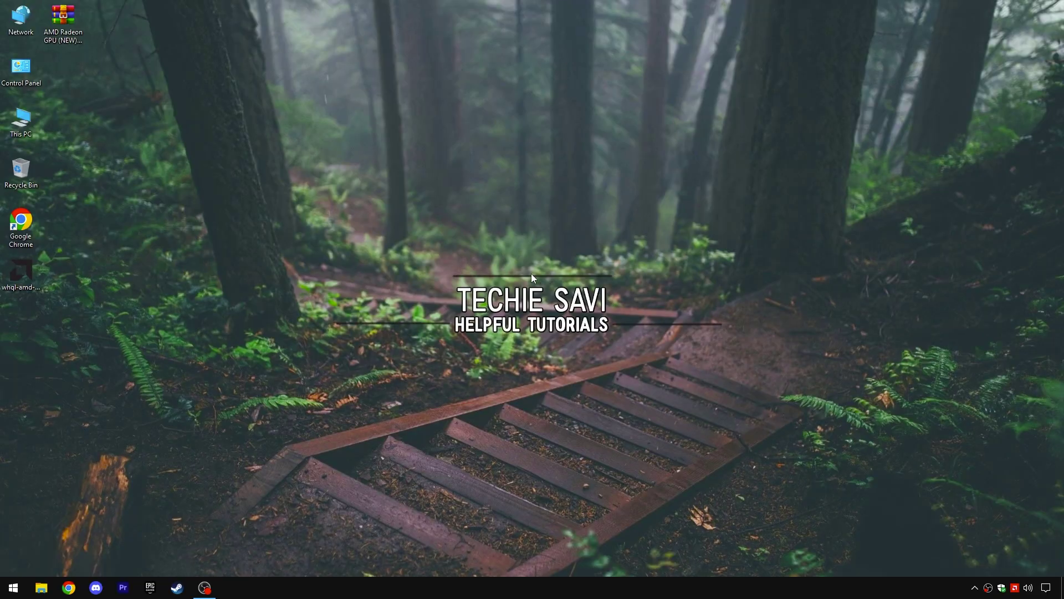
Step: Extract the AMD Radeon GPU (NEW) Optimization Pack folder from its RAR archive onto the desktop and close the archive
drag(63, 25, 486, 192)
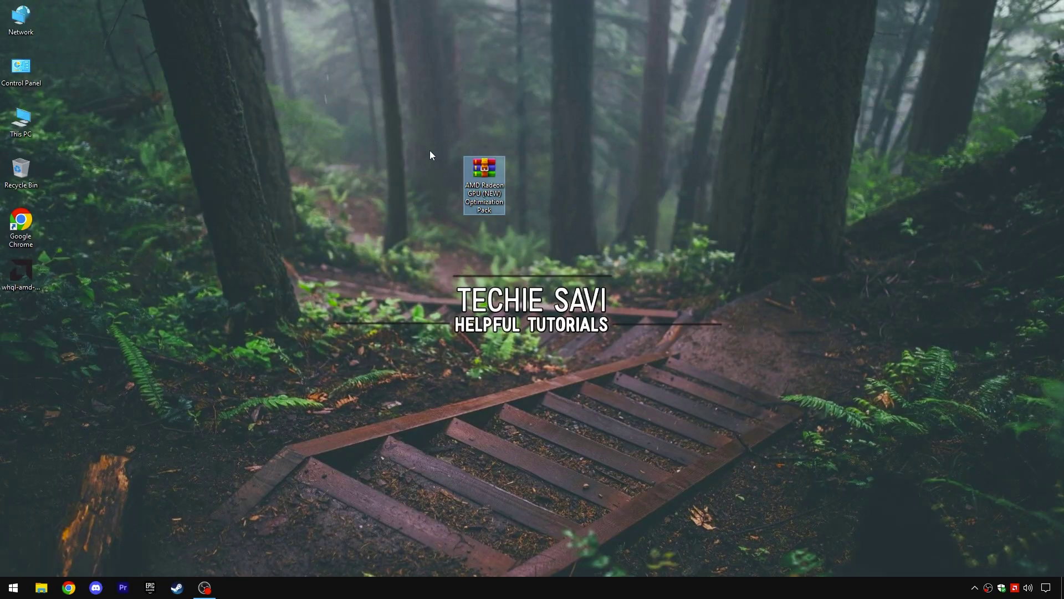
drag(566, 151, 469, 222)
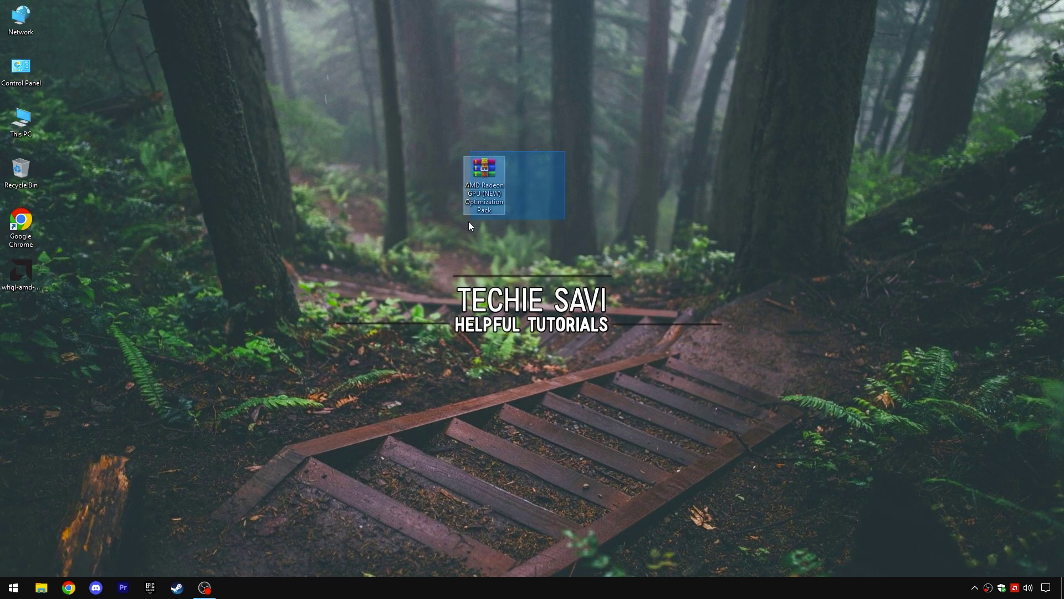
right_click(489, 198)
click(518, 204)
click(203, 194)
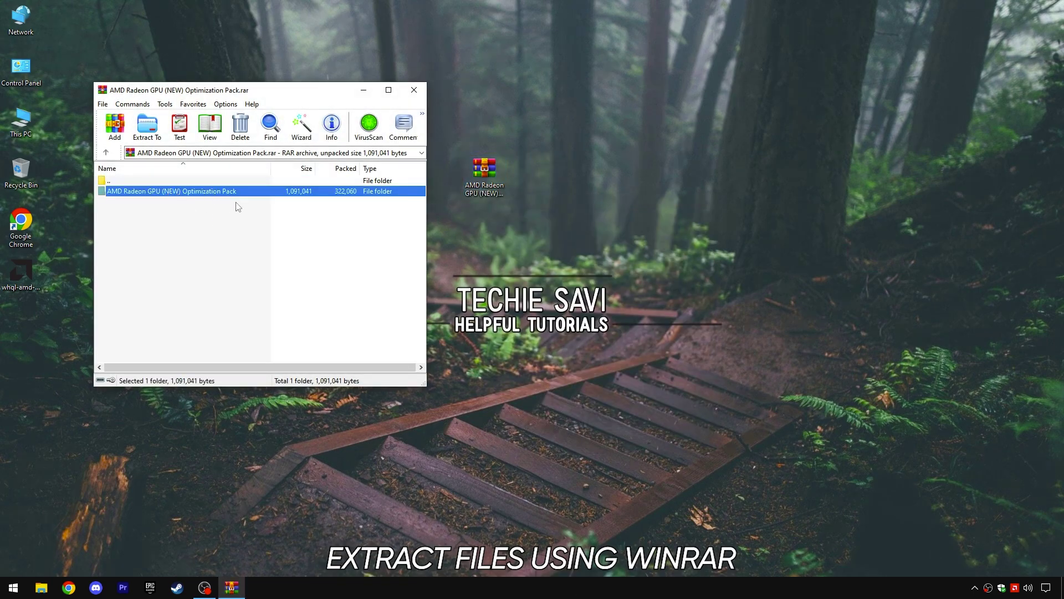
drag(373, 229, 499, 228)
click(416, 91)
Step: Open the extracted AMD Radeon GPU (NEW) Optimization Pack folder and go into its 1 Optimize All Windows Settings subfolder
right_click(478, 243)
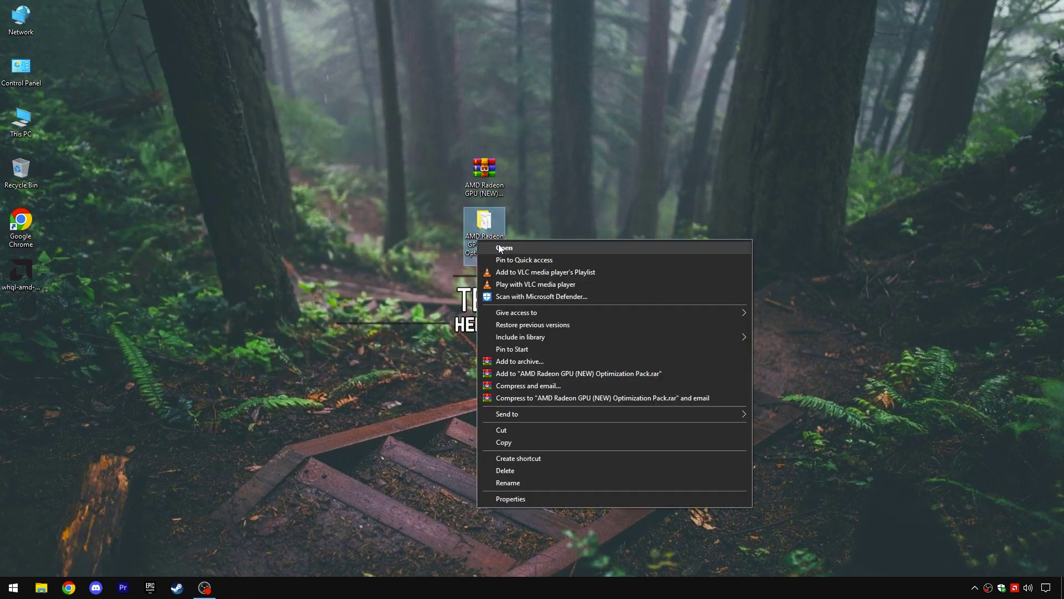
click(494, 244)
drag(419, 290, 442, 206)
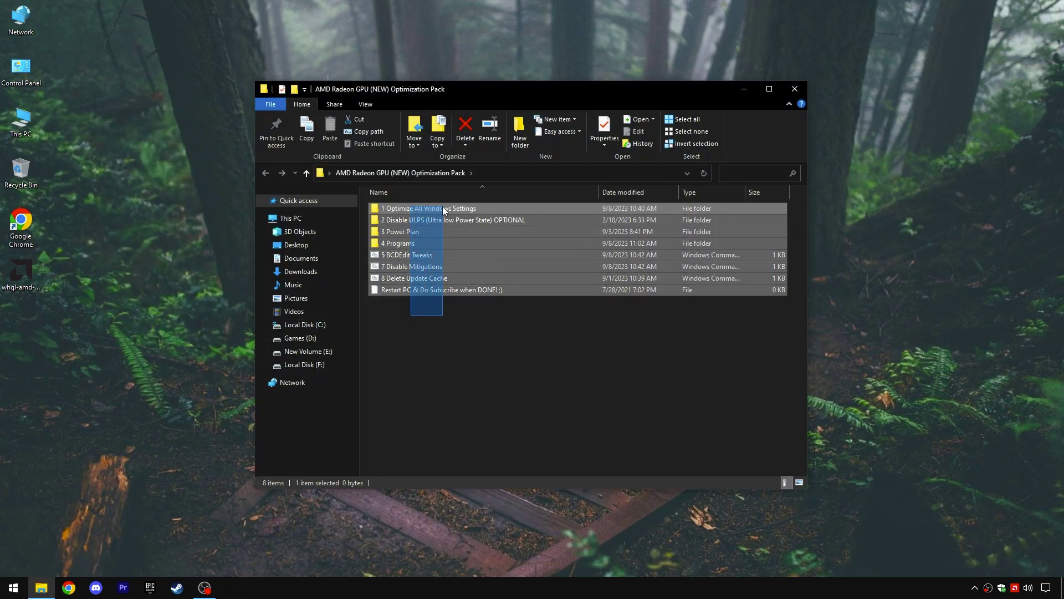
click(425, 301)
double_click(460, 211)
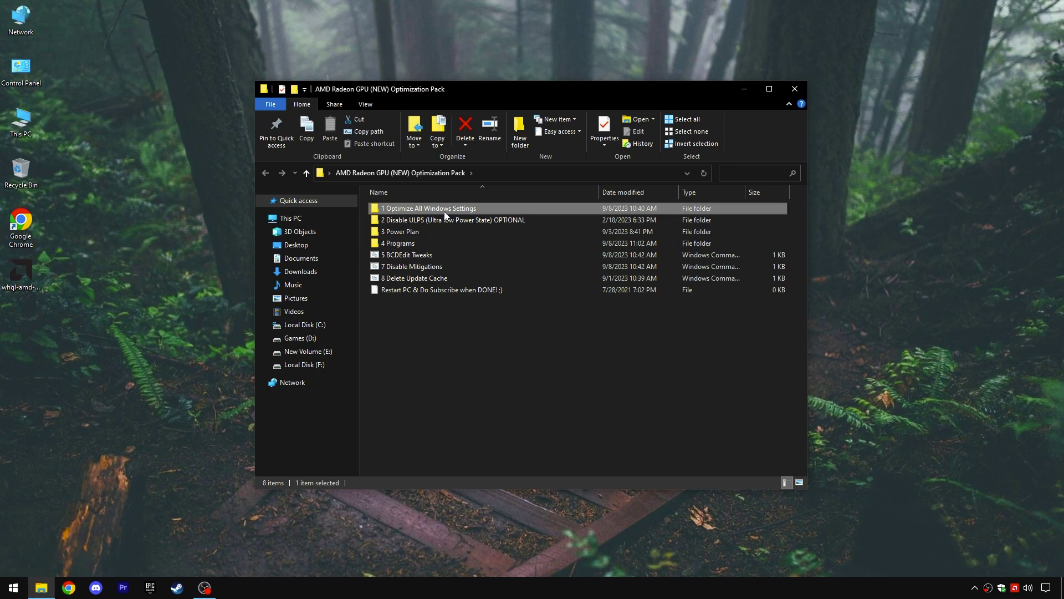
Step: Add the Disable Game DVR entries to the registry
drag(414, 257, 426, 206)
click(421, 261)
double_click(422, 211)
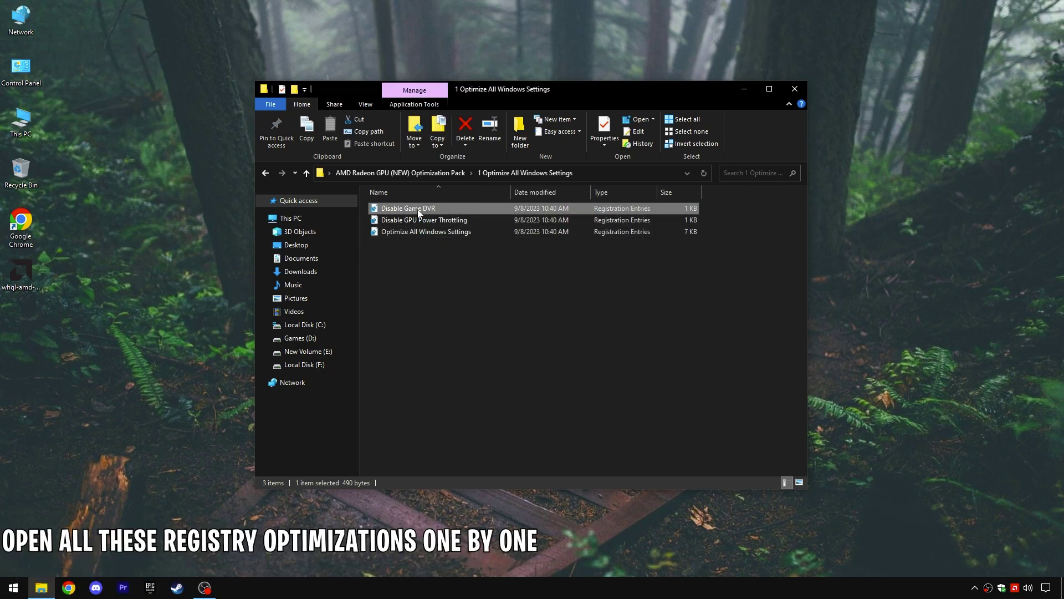
click(614, 311)
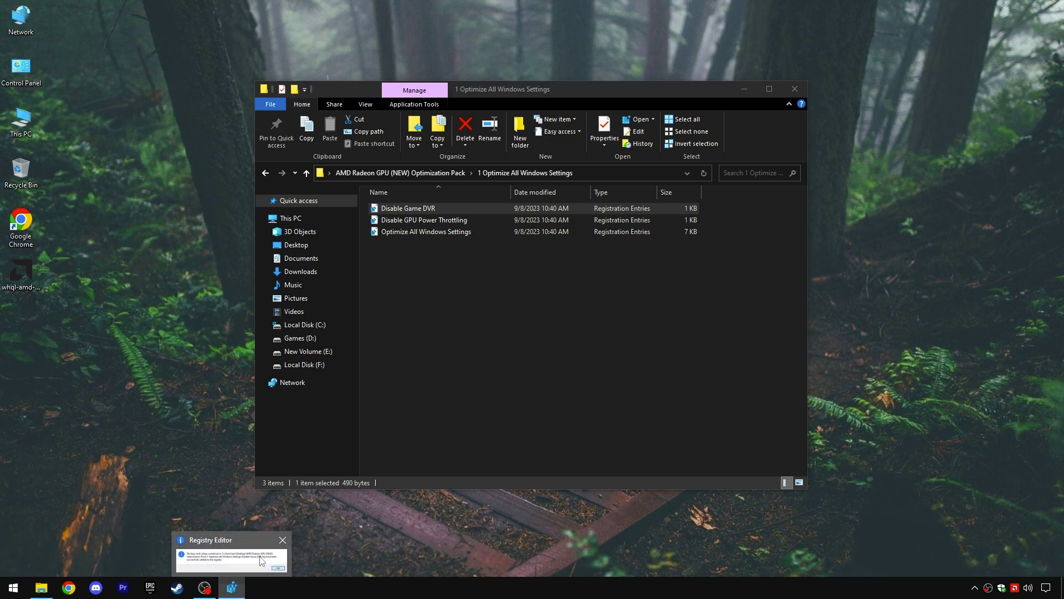
click(258, 557)
click(656, 299)
Step: Add the Disable GPU Power Throttling and Optimize All Windows Settings entries to the registry
double_click(450, 219)
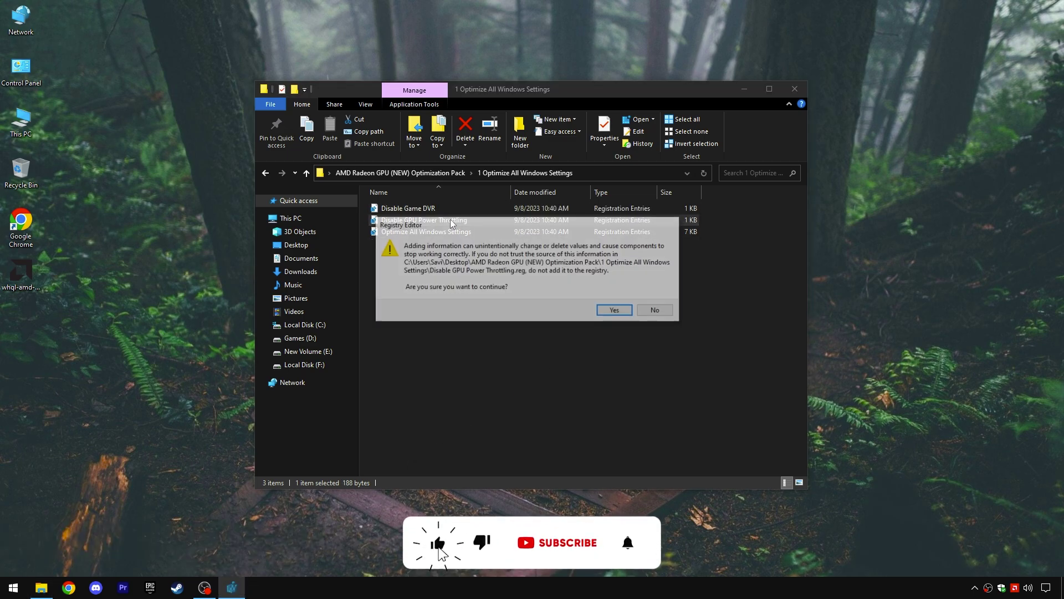
click(614, 311)
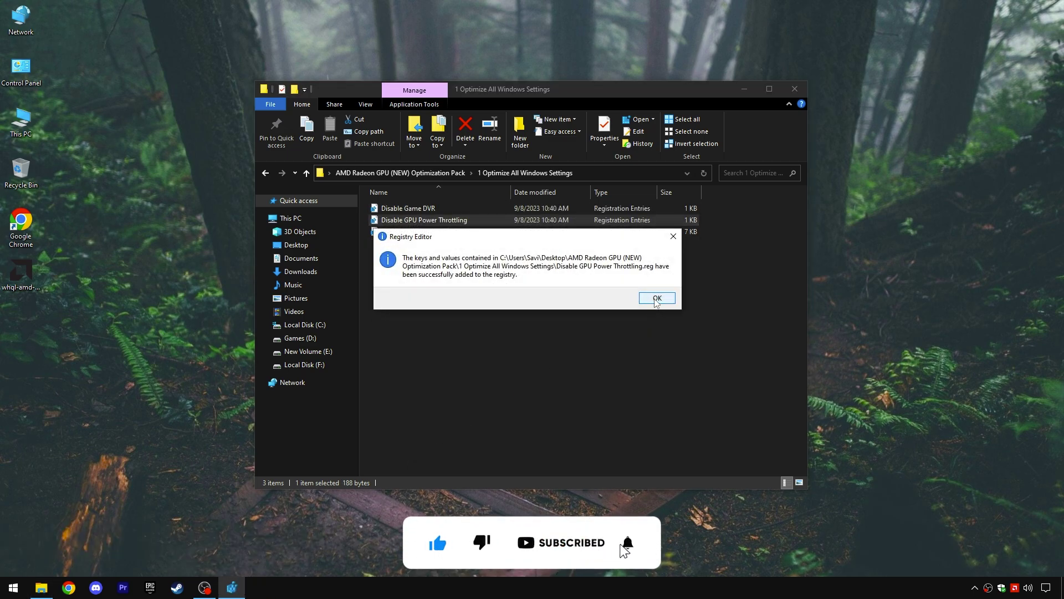
click(656, 298)
click(446, 233)
double_click(446, 233)
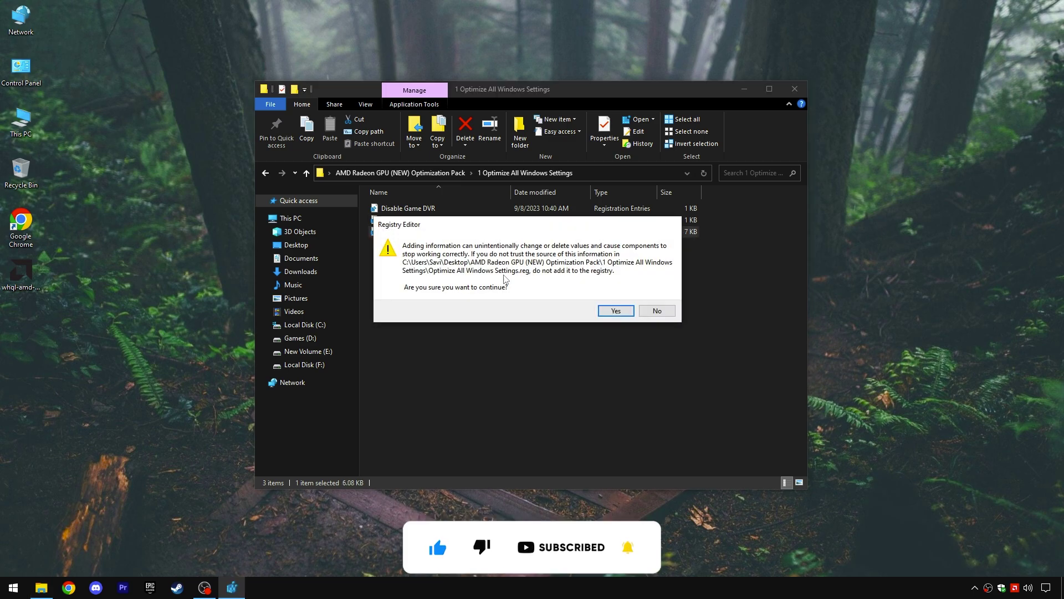
click(613, 311)
click(655, 298)
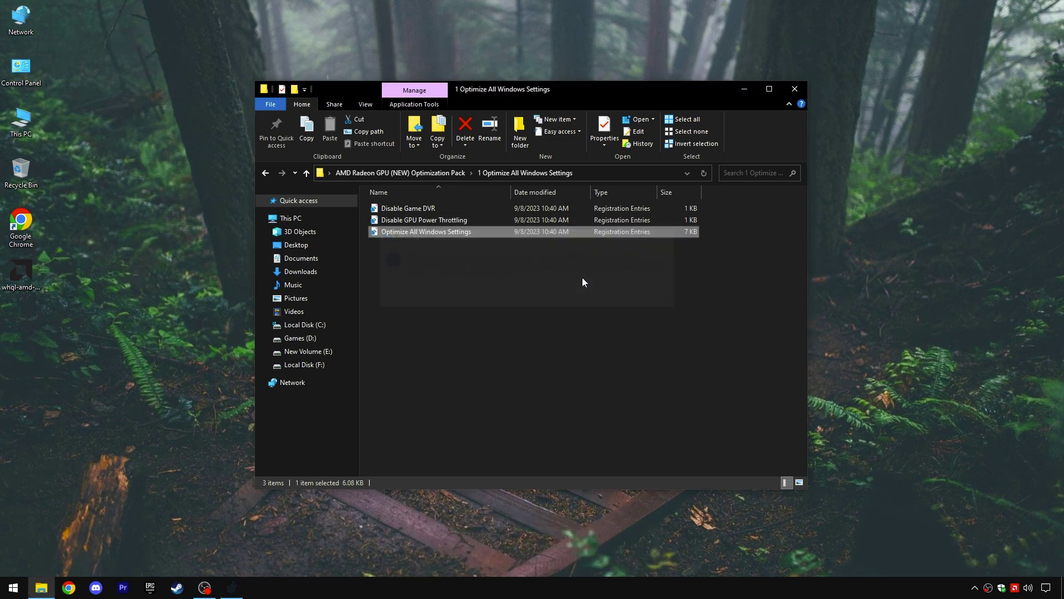
Step: Look at the optional AMDUlps registry file in the pack's 2 Disable ULPS (Ultra low Power State) OPTIONAL folder
click(434, 176)
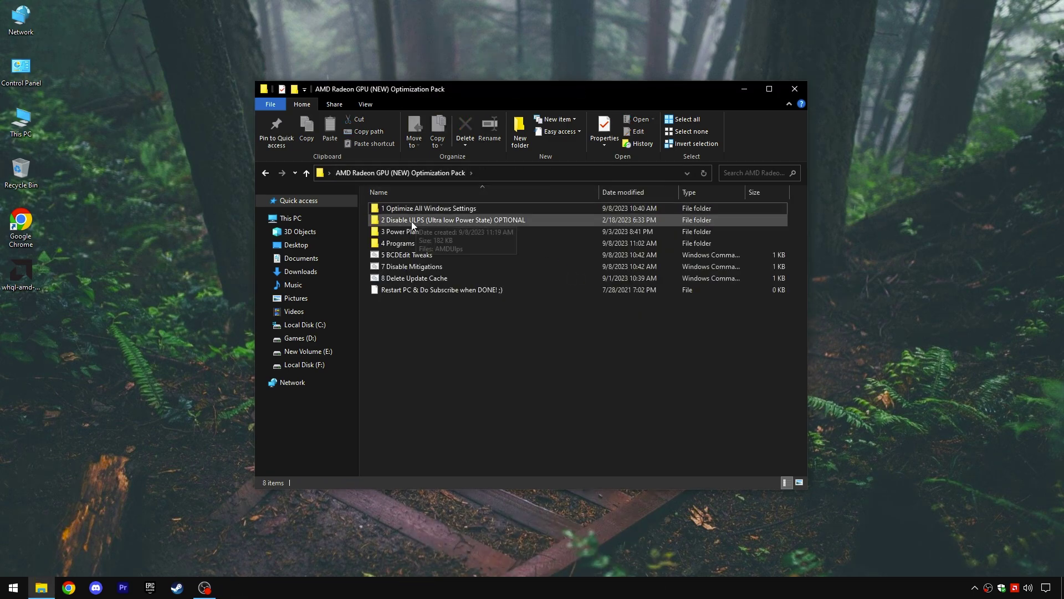
double_click(451, 222)
drag(391, 262, 448, 208)
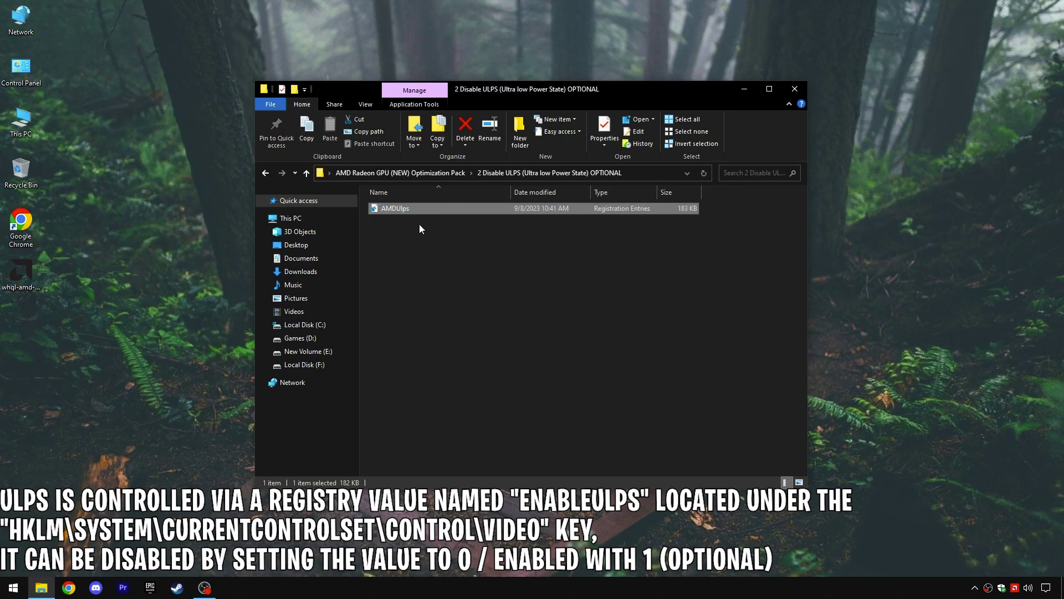
click(493, 232)
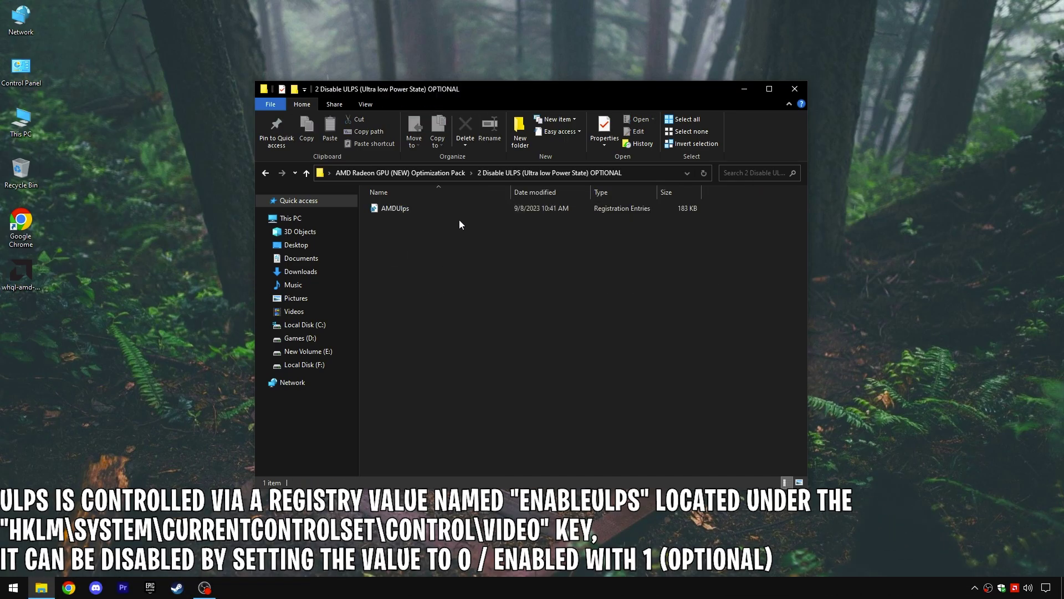
Step: Run the Delete Other Power Plans script from the pack's 3 Power Plan folder and close its console window
click(427, 176)
double_click(407, 231)
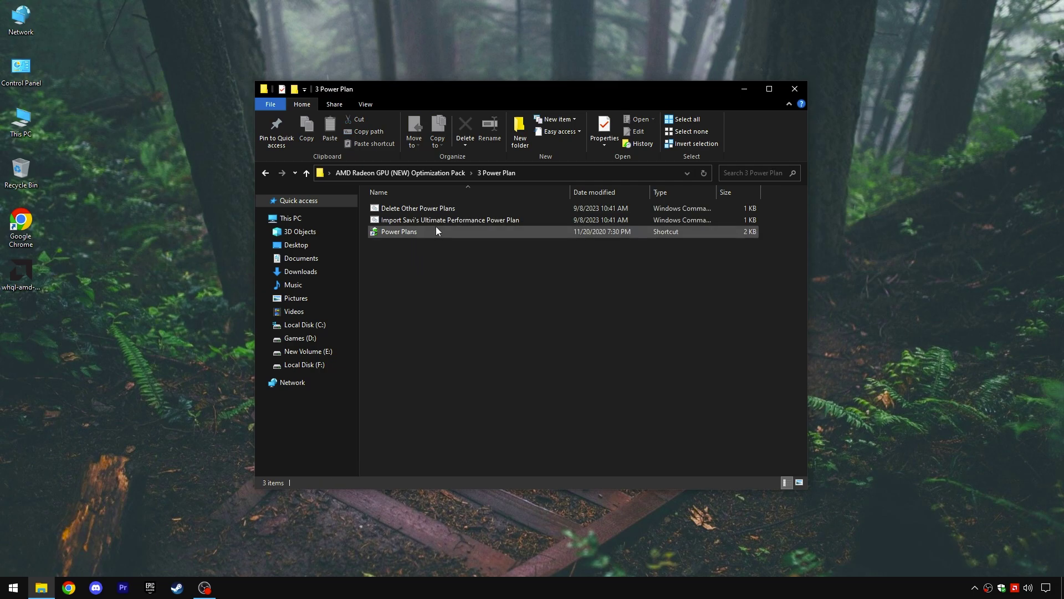
right_click(433, 209)
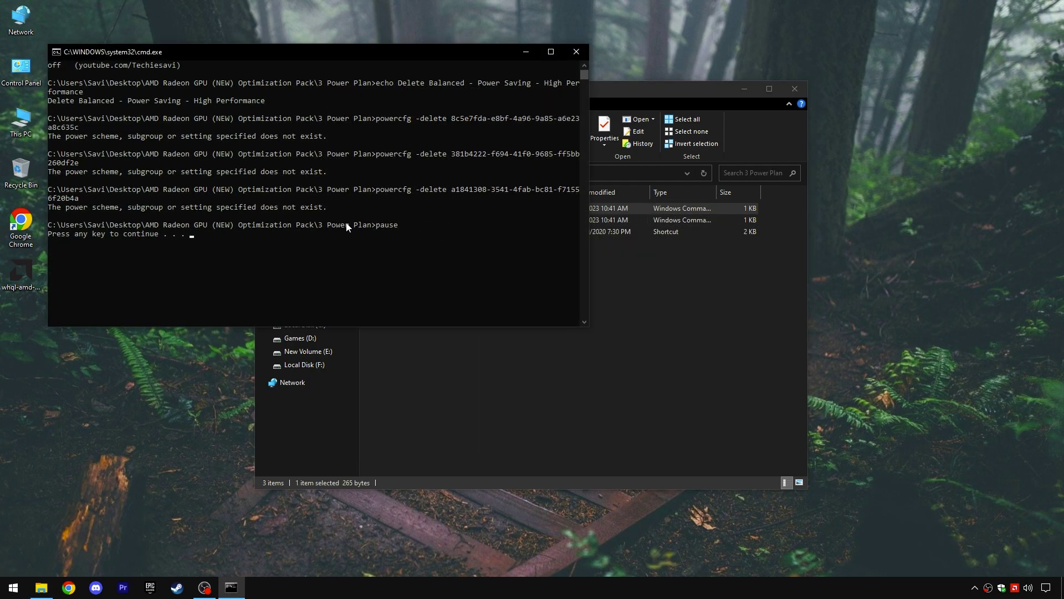
drag(99, 233, 183, 233)
click(173, 233)
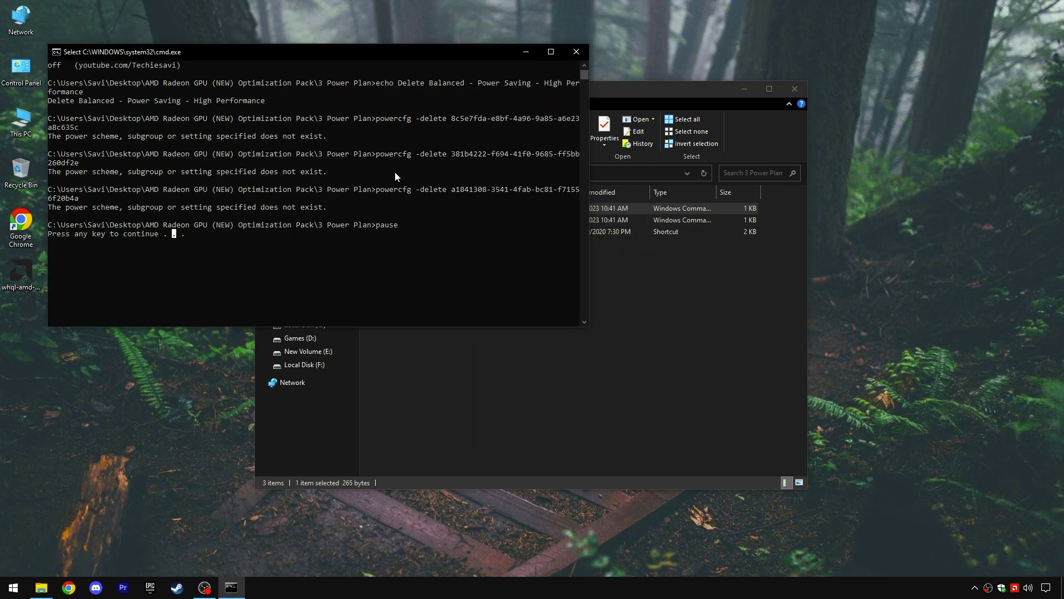
click(584, 57)
Step: Import the Ultimate Performance power plan with the supplied script and select it under the additional plans in Power Options
double_click(427, 220)
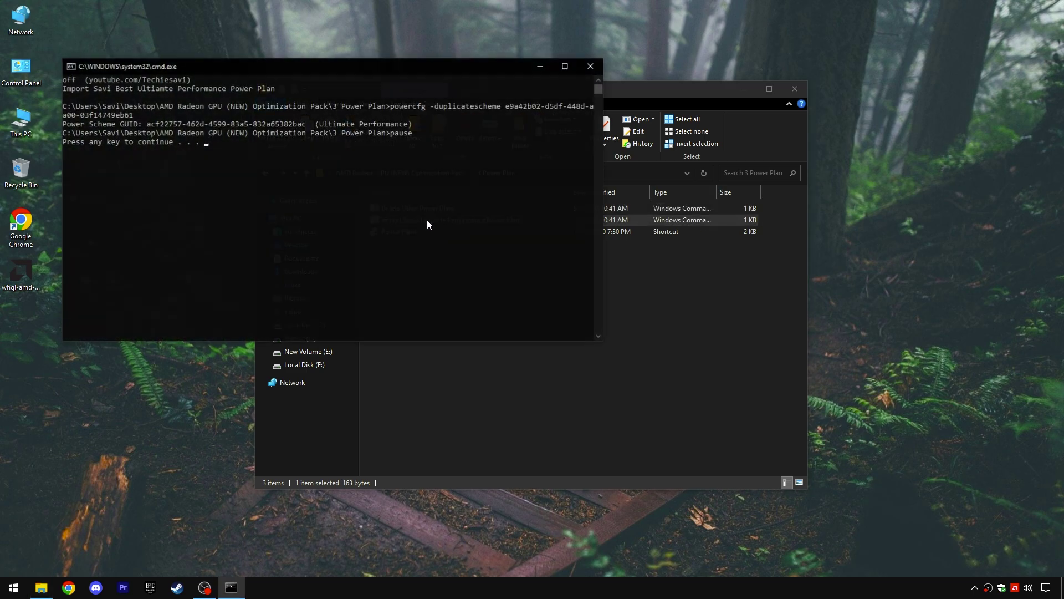
drag(91, 134, 416, 134)
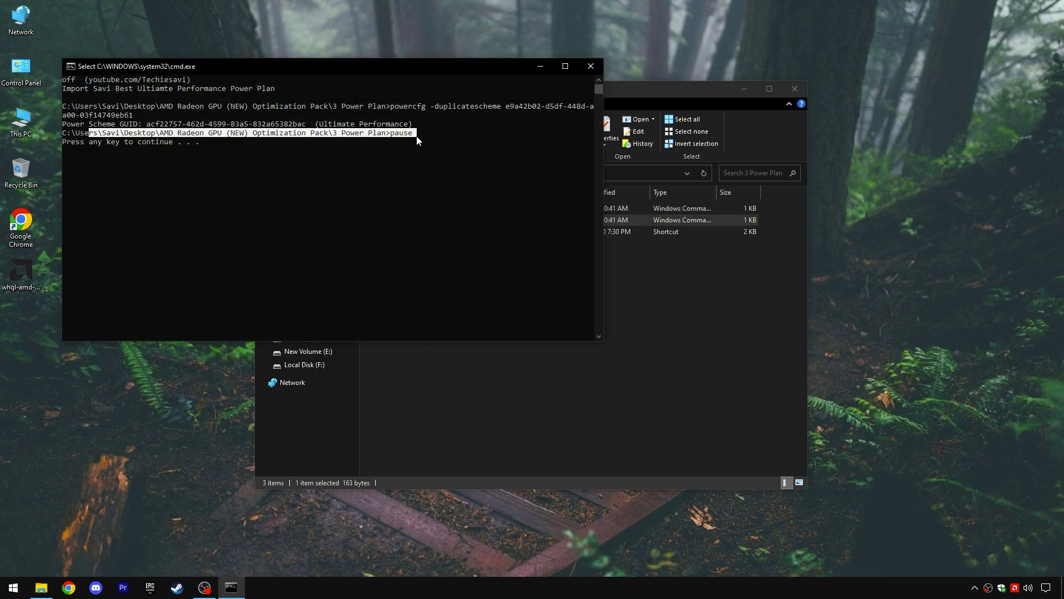
click(416, 134)
click(590, 66)
double_click(385, 230)
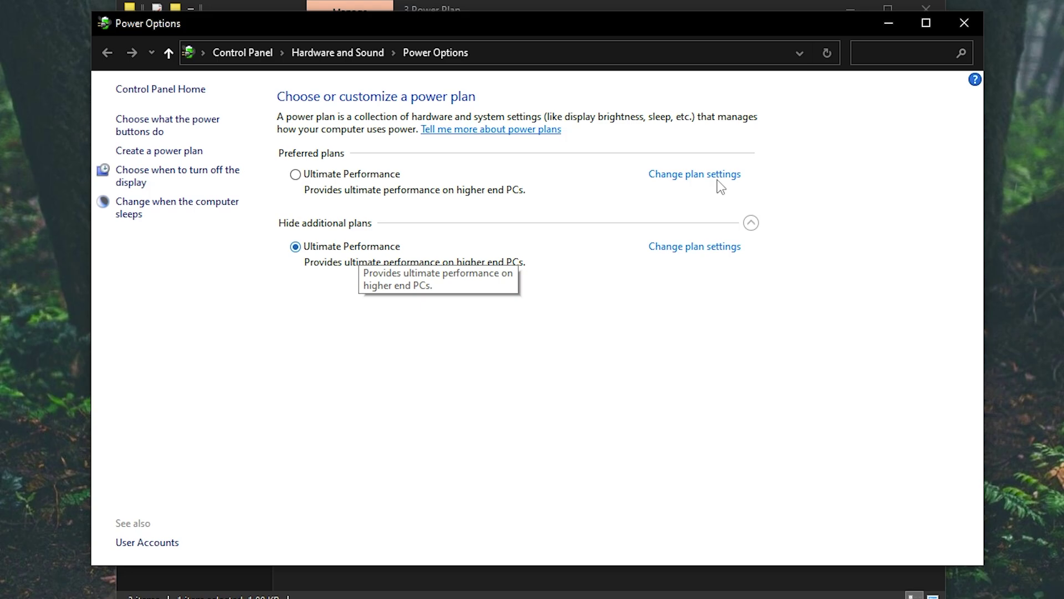
click(965, 24)
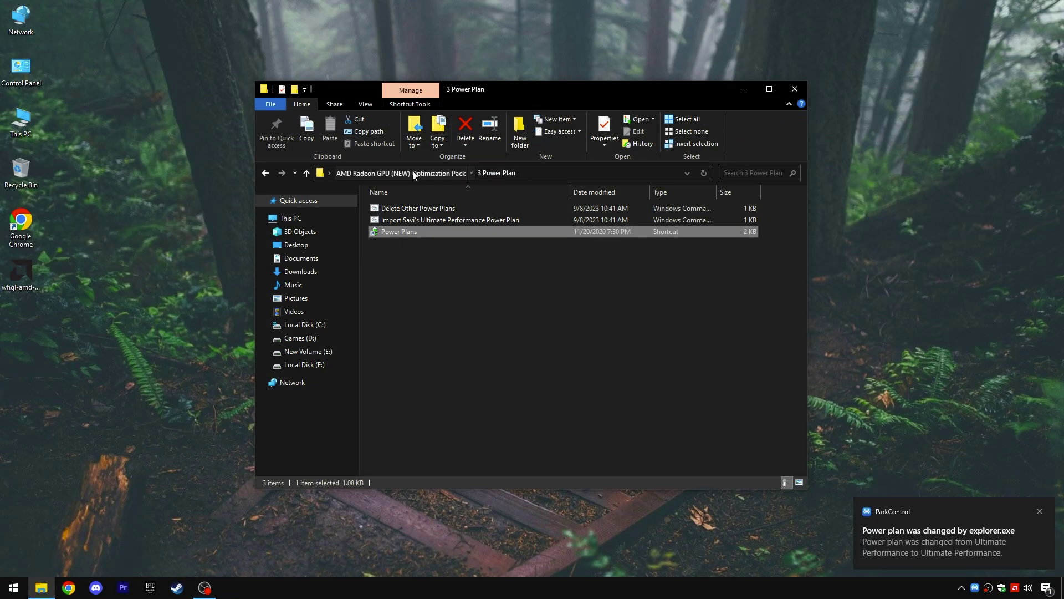
Step: Launch AutoRuns as administrator from the pack's 4 Programs folder and list only the Logon entries
click(413, 175)
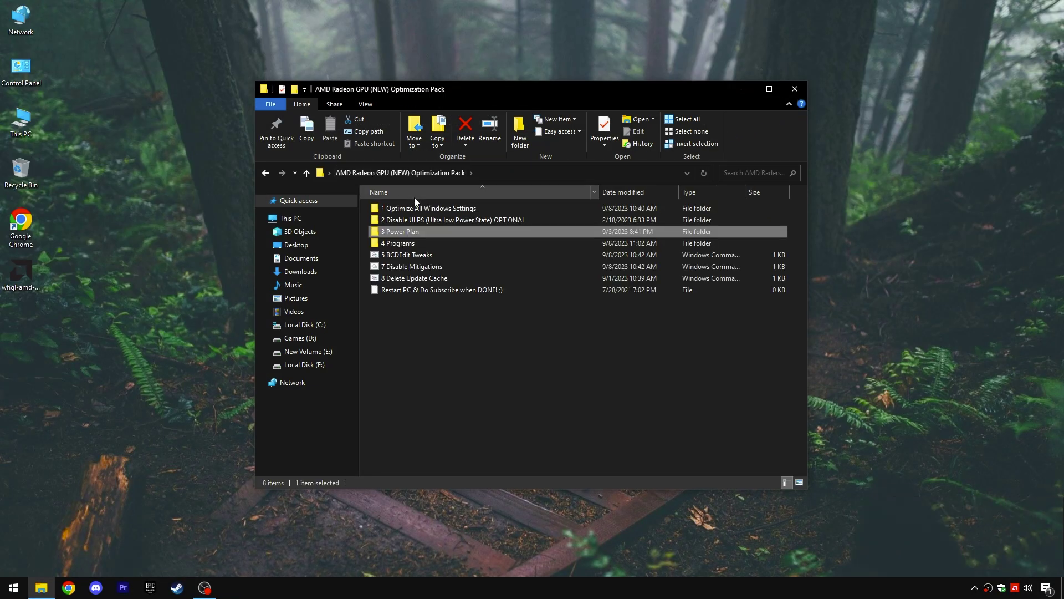
double_click(427, 243)
right_click(390, 212)
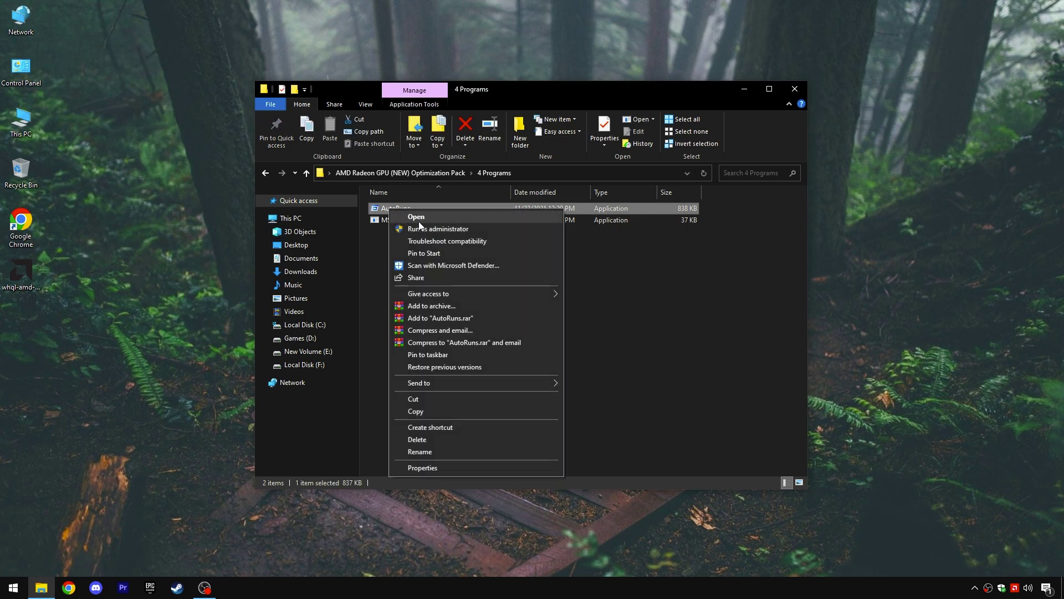
click(420, 223)
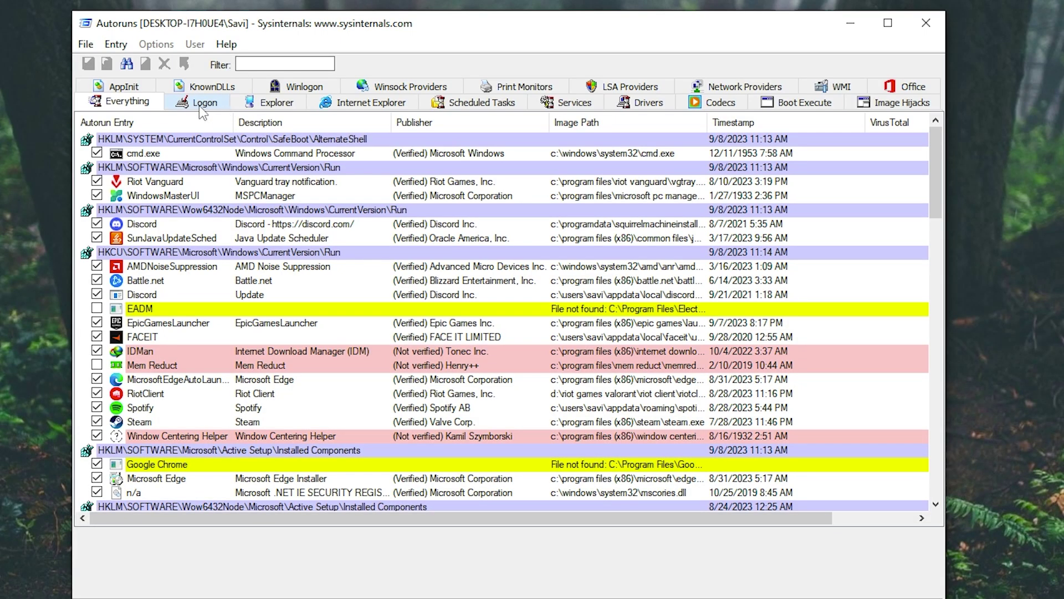
click(199, 105)
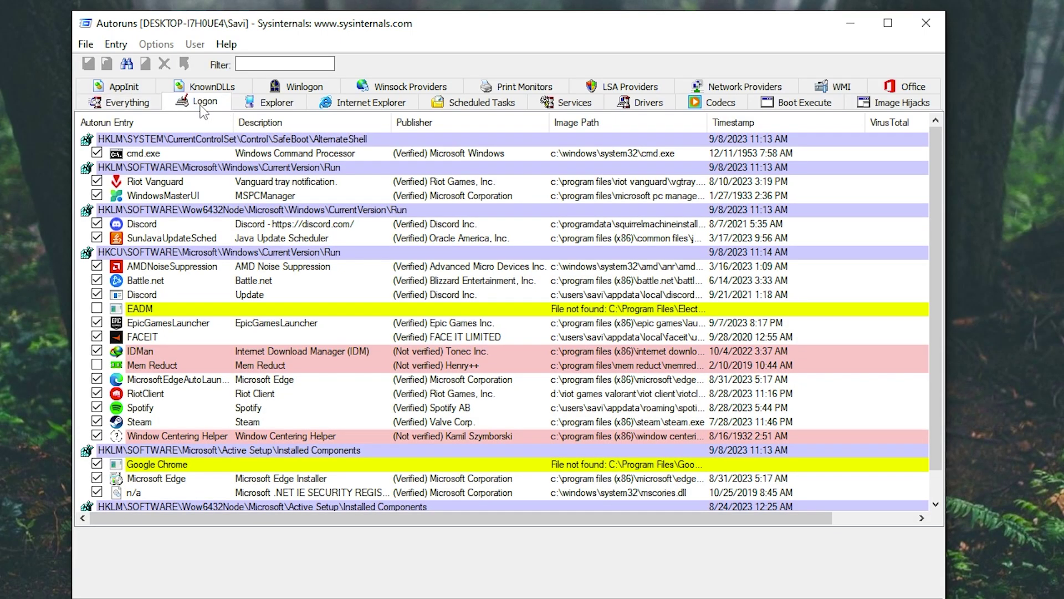
Step: Disable the cmd.exe, WindowsMasterUI and SunJavaUpdateSched logon entries
click(97, 153)
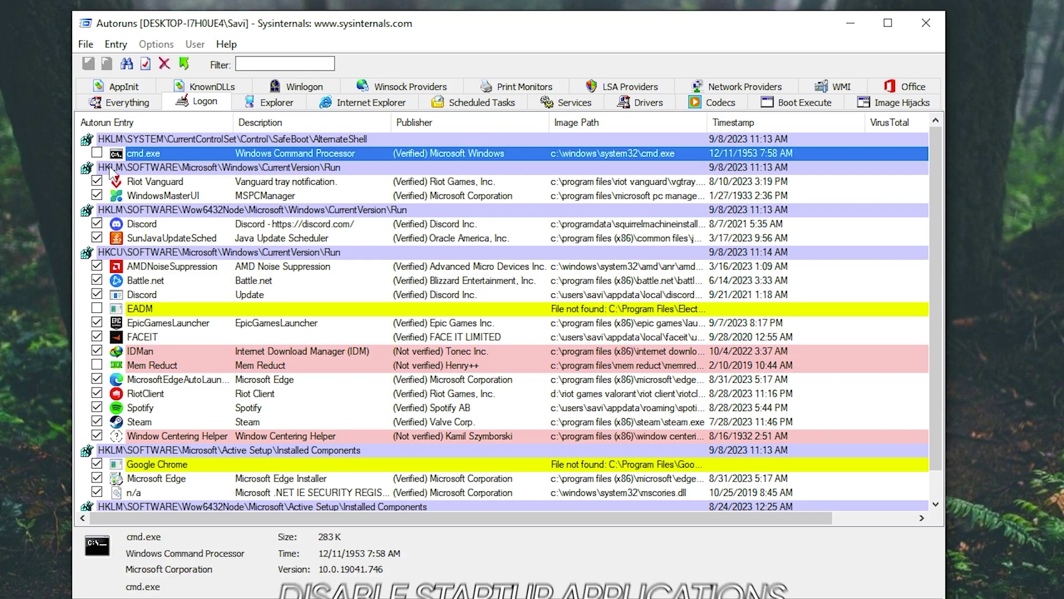
click(97, 195)
click(97, 238)
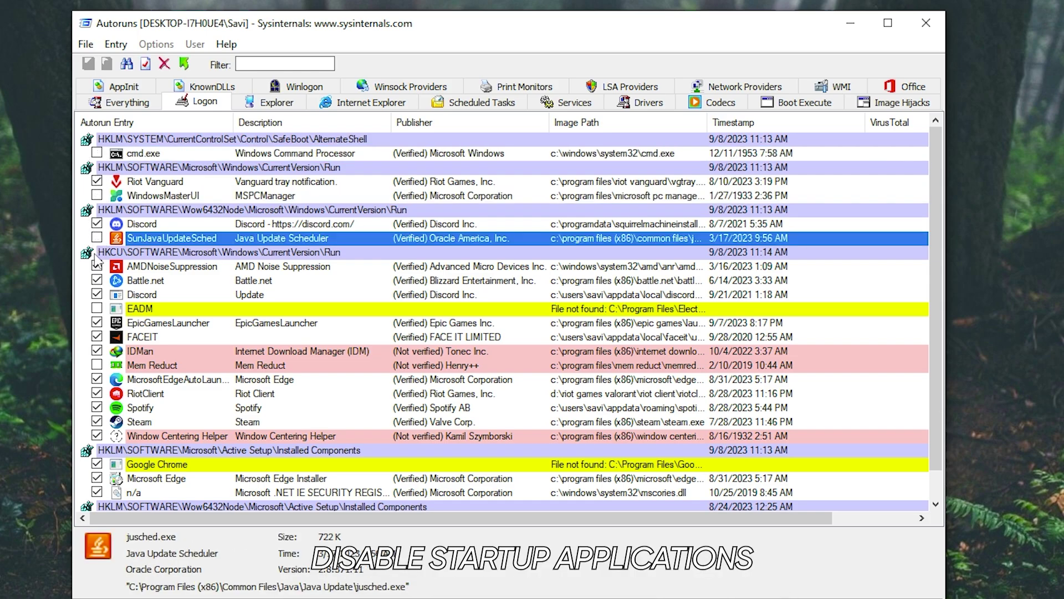
Step: Disable the Battle.net, EpicGamesLauncher, FACEIT, IDMan, Microsoft Edge auto-launch and Window Centering Helper logon entries
click(97, 280)
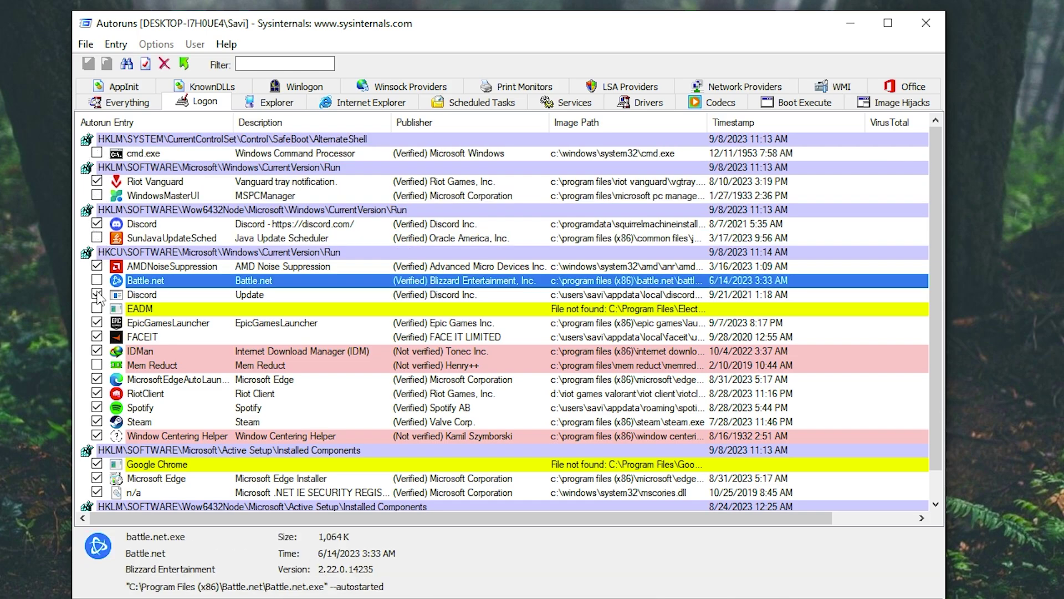
click(97, 323)
click(97, 336)
click(97, 351)
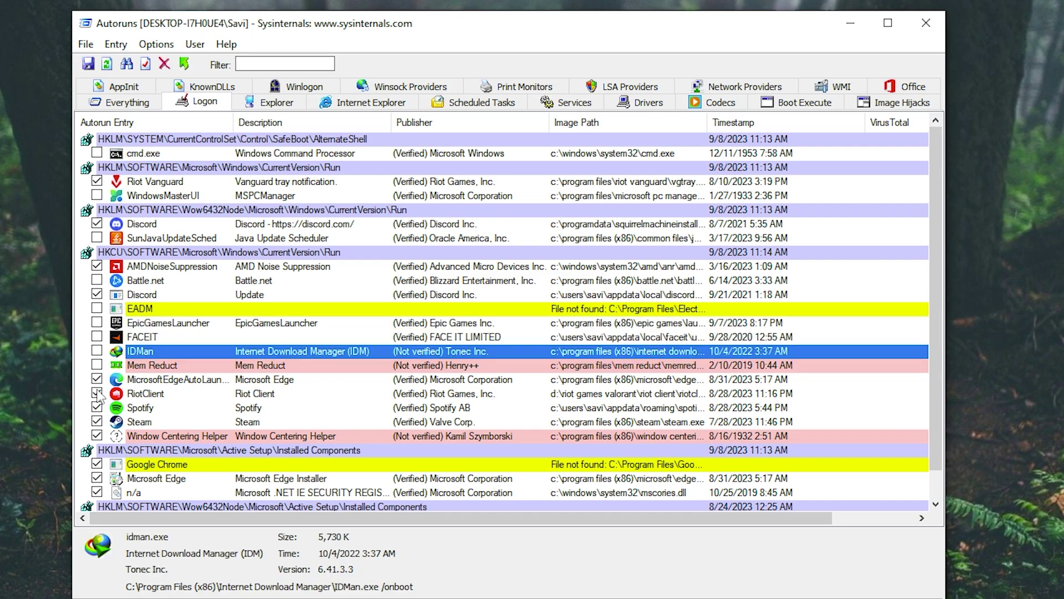
click(97, 379)
click(97, 436)
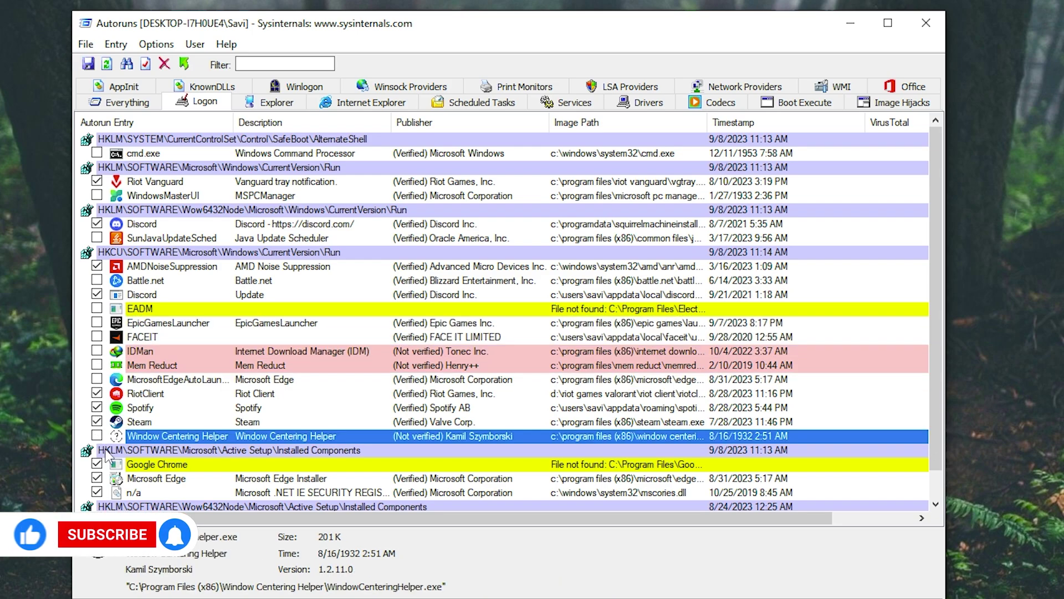
Step: Disable the Google Chrome, Microsoft Edge and n/a entries under Active Setup Installed Components, and close Autoruns
click(97, 464)
click(97, 478)
click(97, 492)
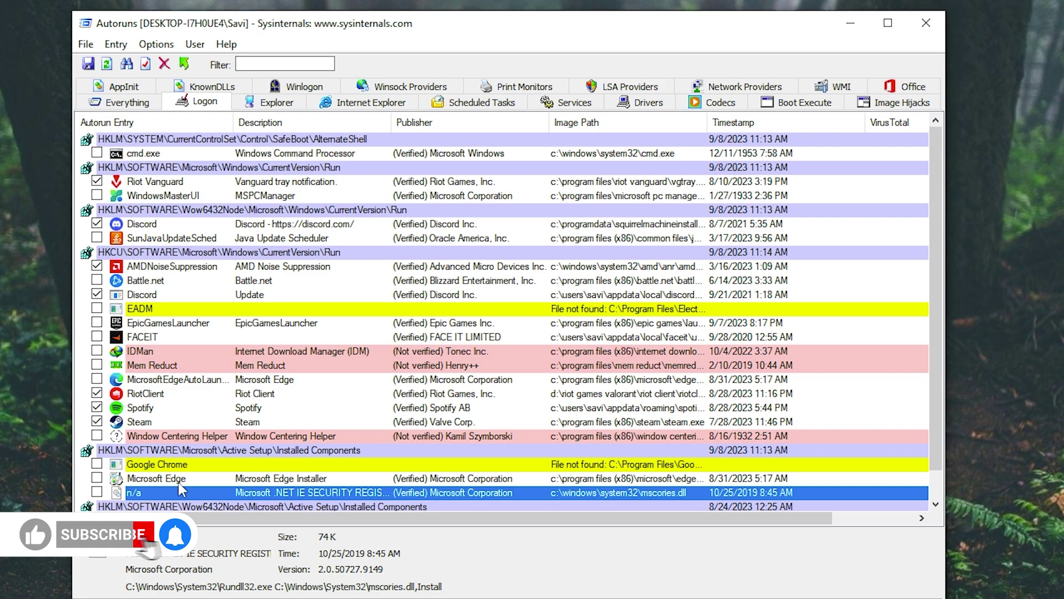
scroll(144, 476, down, 1)
scroll(233, 468, up, 1)
click(926, 23)
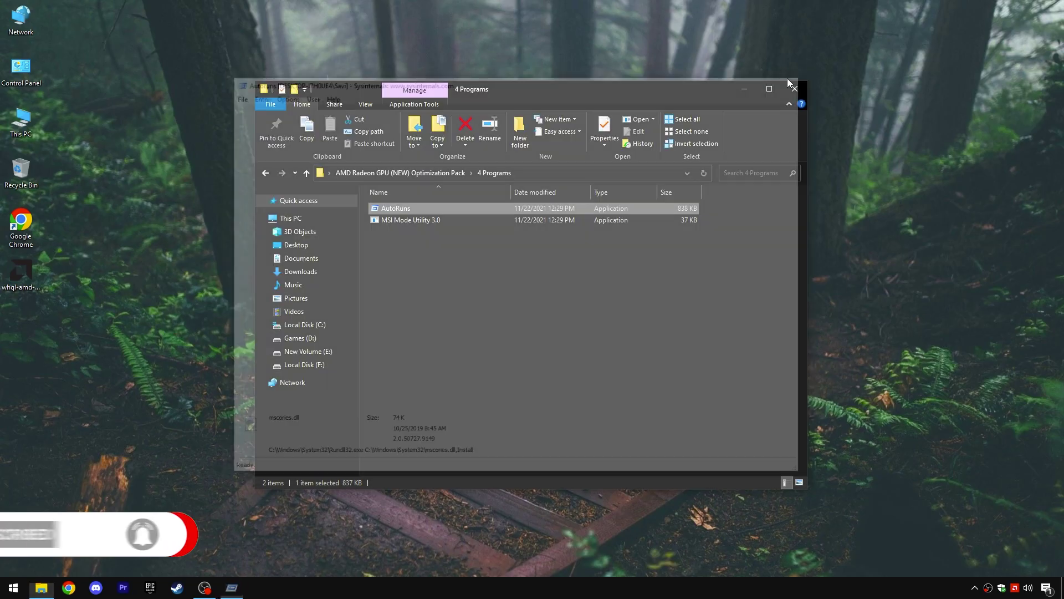
Step: Launch MSI Mode Utility 3.0 as administrator and have MSI enabled for the AMD Radeon RX 6700 XT and both AMD USB 3.10 host controllers
right_click(410, 221)
click(432, 242)
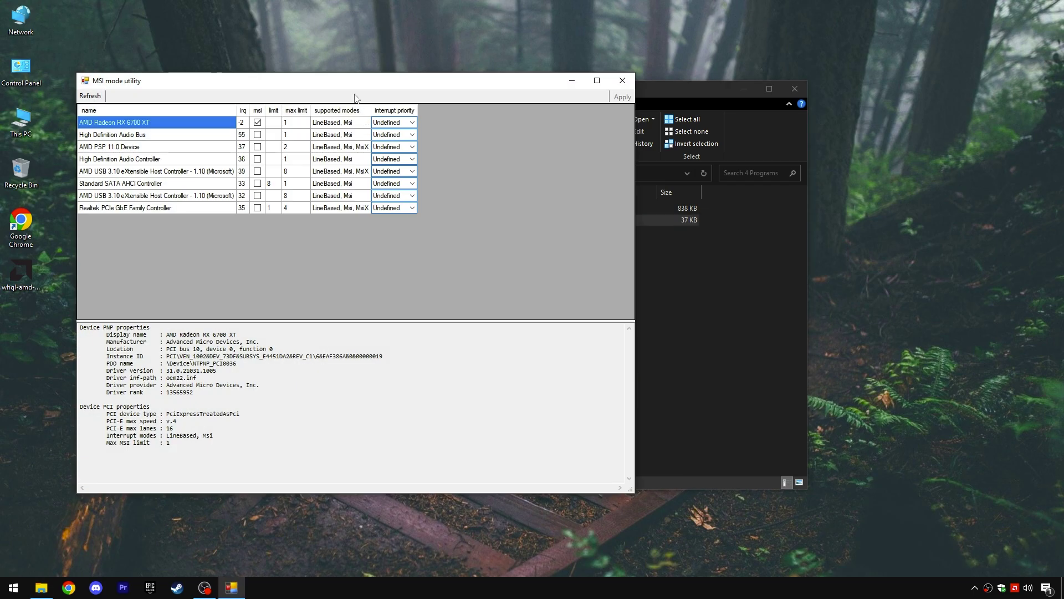
drag(357, 86, 543, 97)
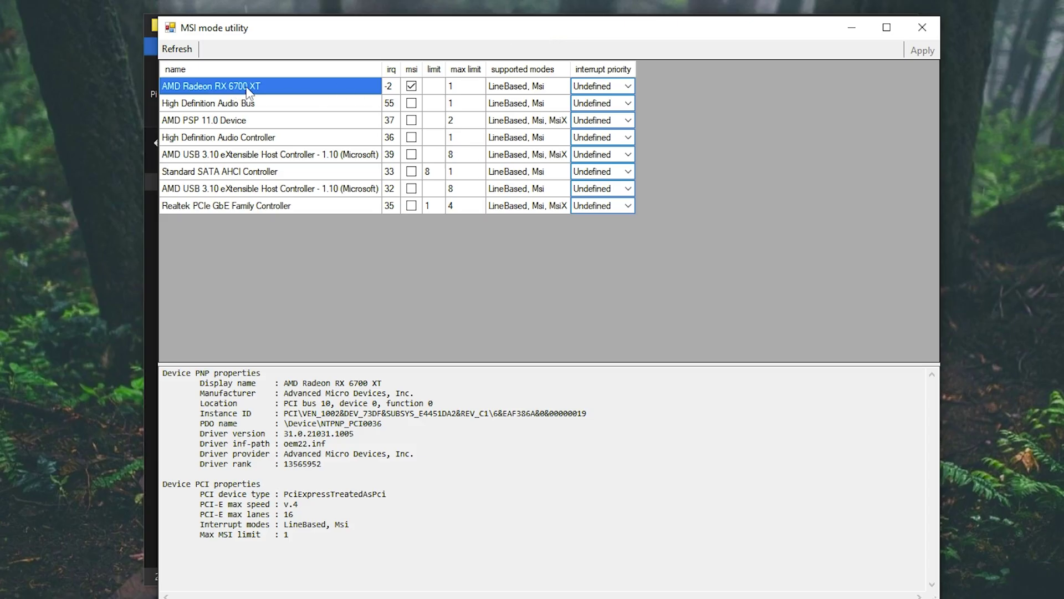
click(411, 87)
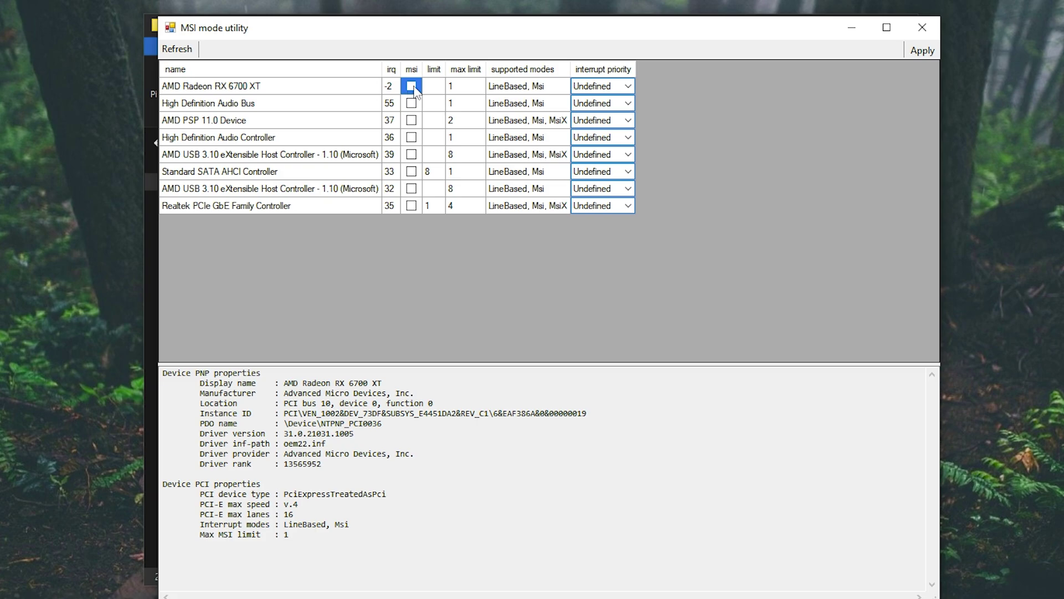
click(255, 155)
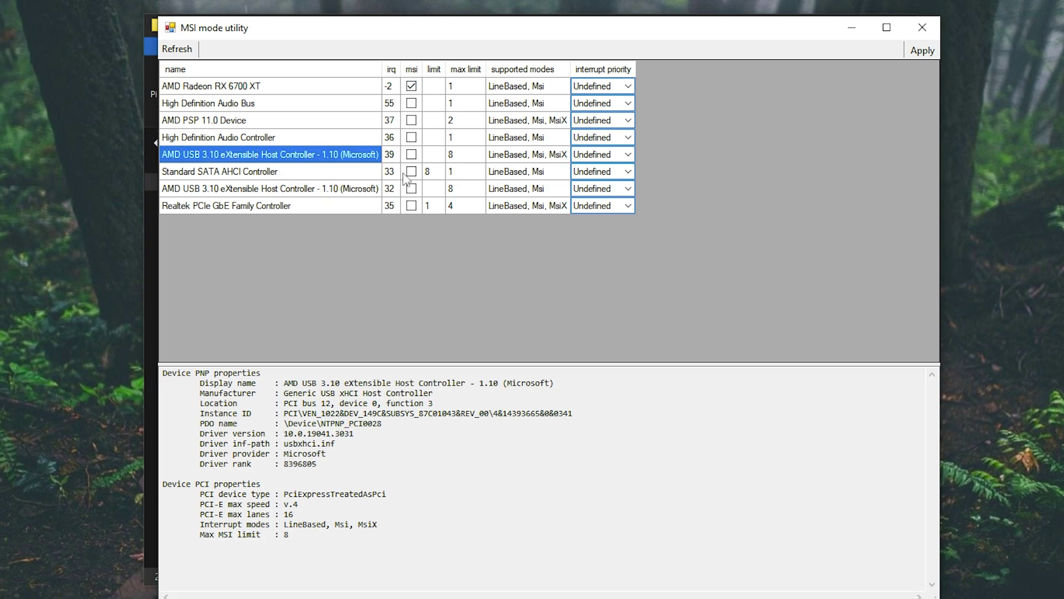
click(412, 155)
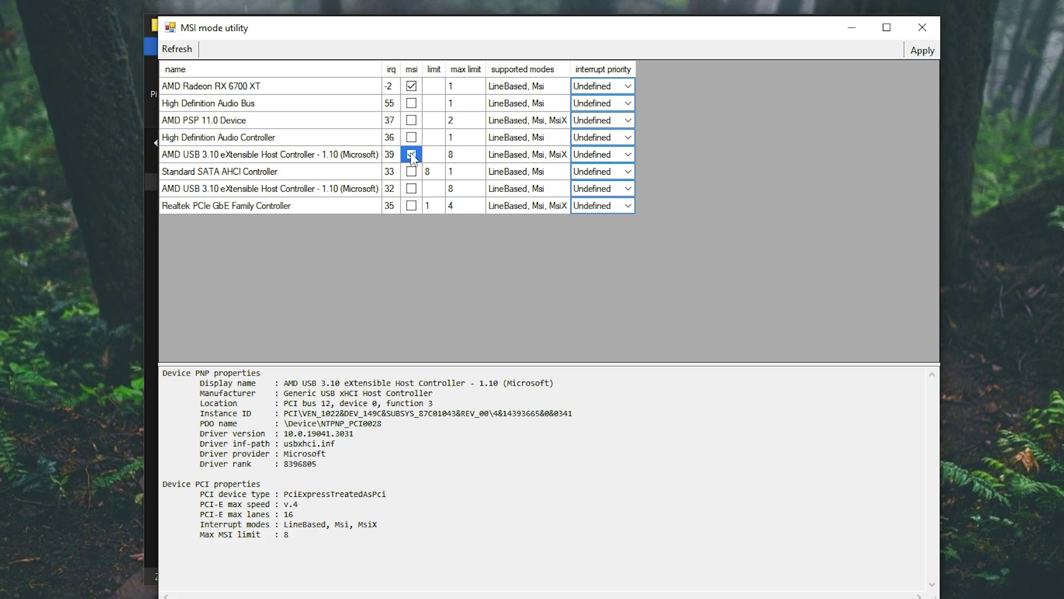
click(239, 186)
click(412, 190)
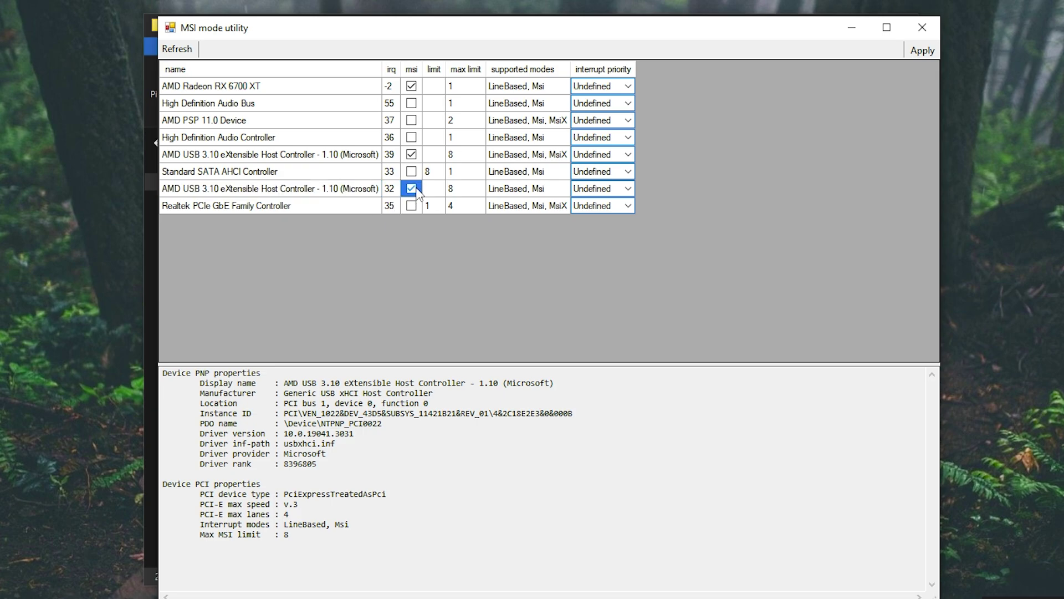
Step: Set the interrupt priority of the RX 6700 XT and both AMD USB 3.10 controllers to High, apply the changes and close the utility
click(629, 87)
click(628, 87)
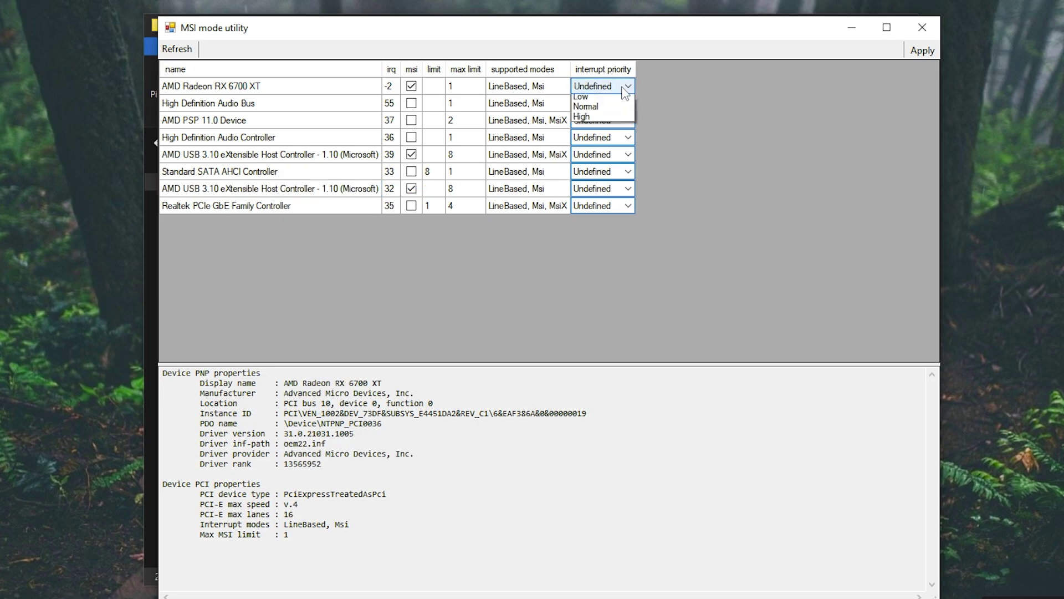
click(593, 131)
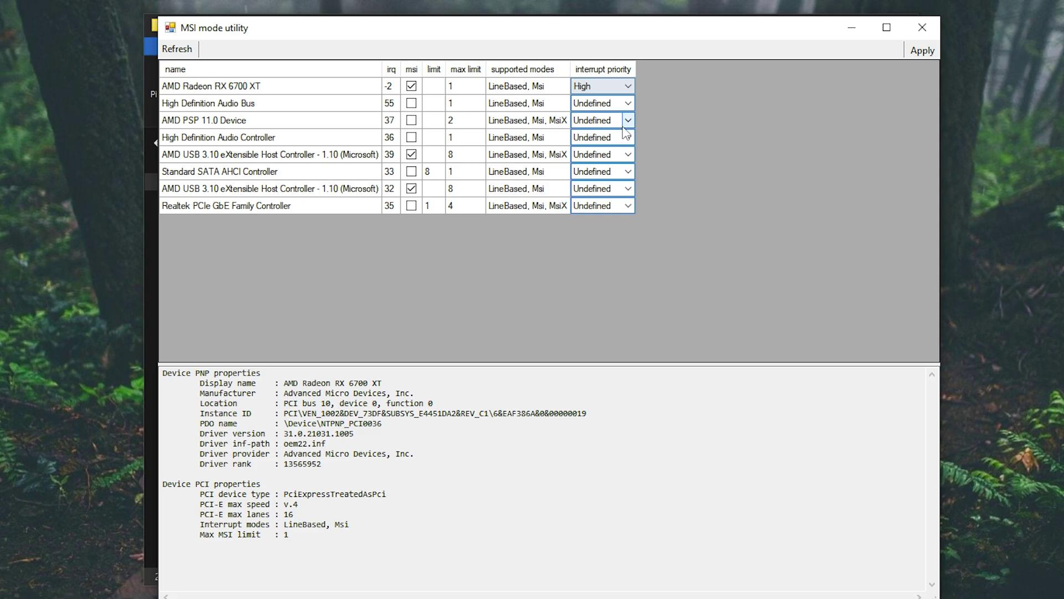
click(602, 155)
click(622, 159)
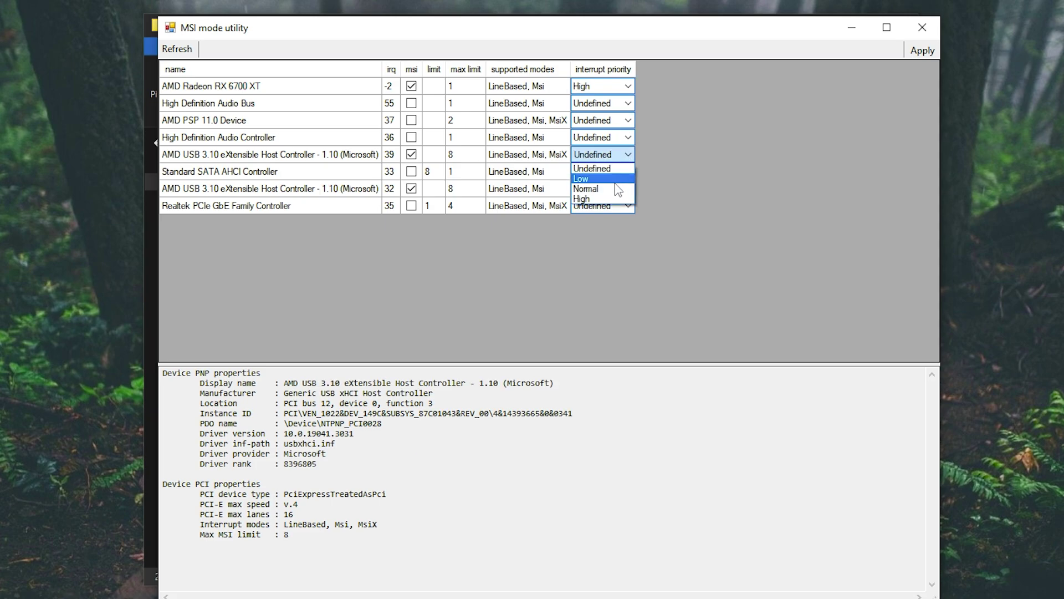
click(596, 198)
click(629, 189)
click(630, 189)
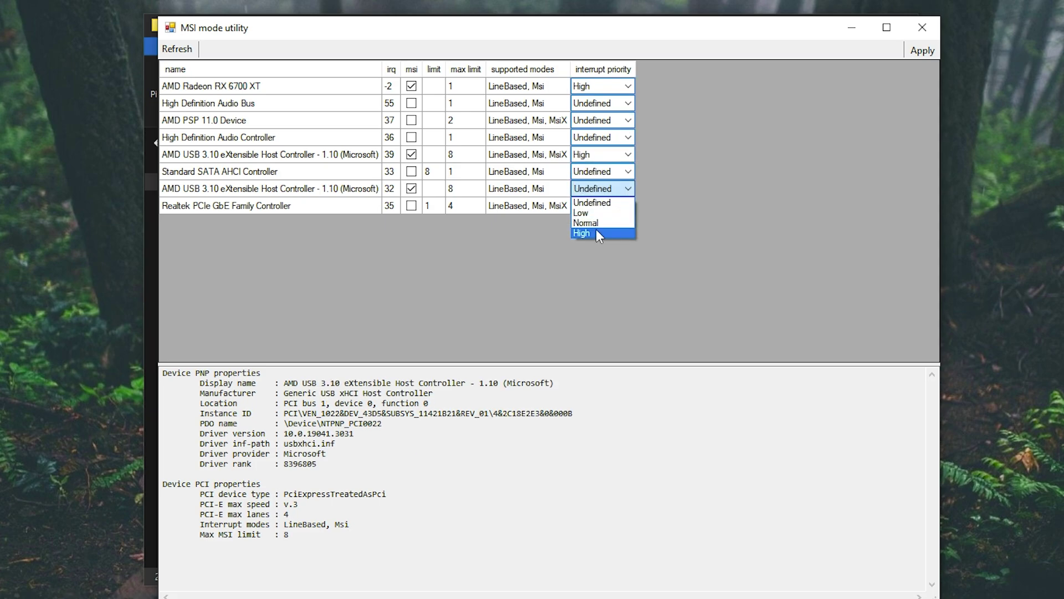
click(597, 228)
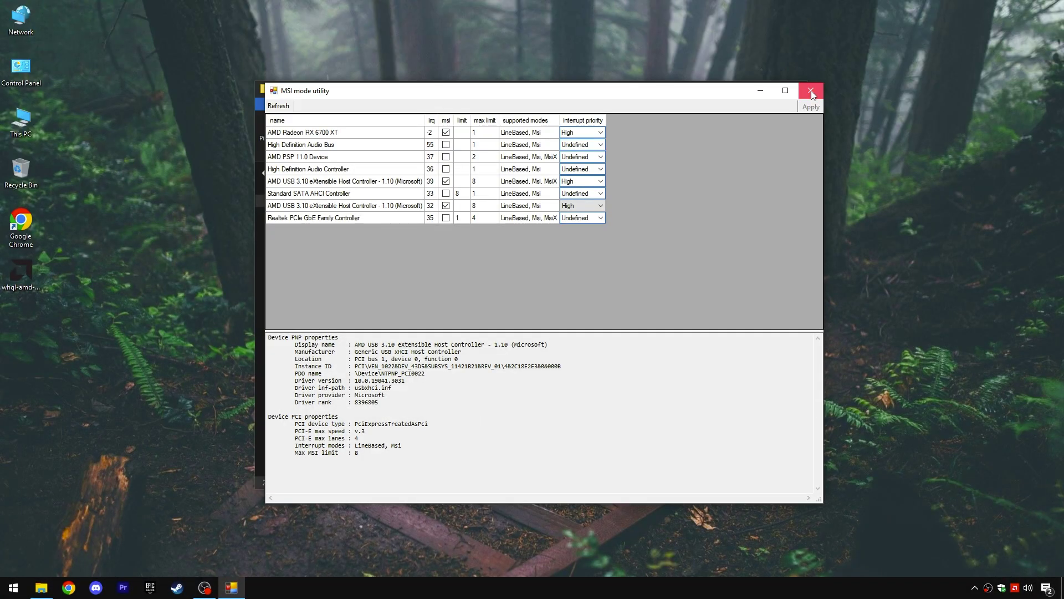
click(922, 27)
Step: Run the 5 BCDEdit Tweaks script from the optimization pack's main folder and close its console window
click(419, 173)
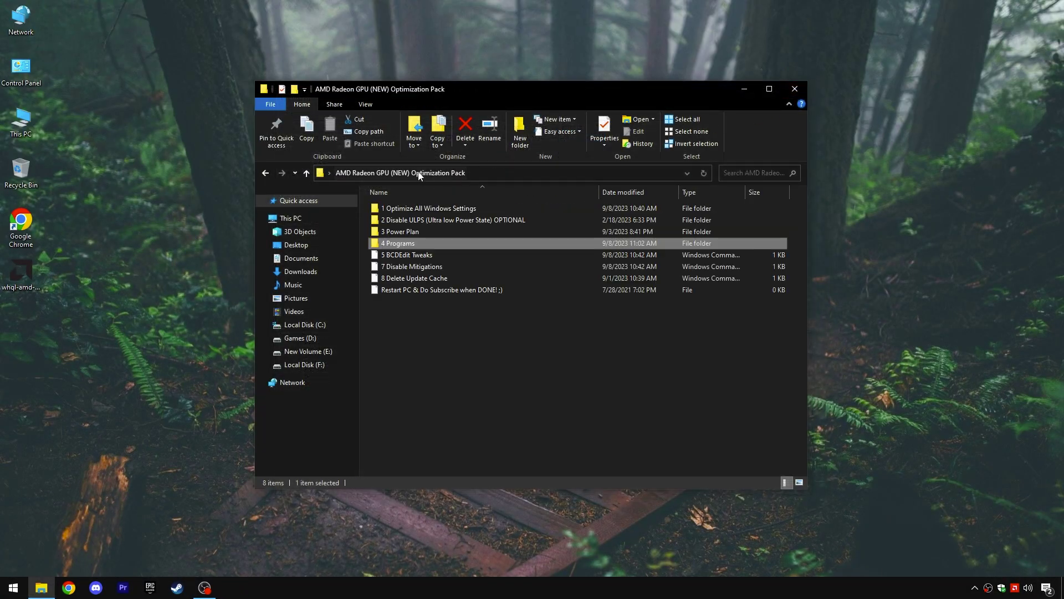
double_click(398, 254)
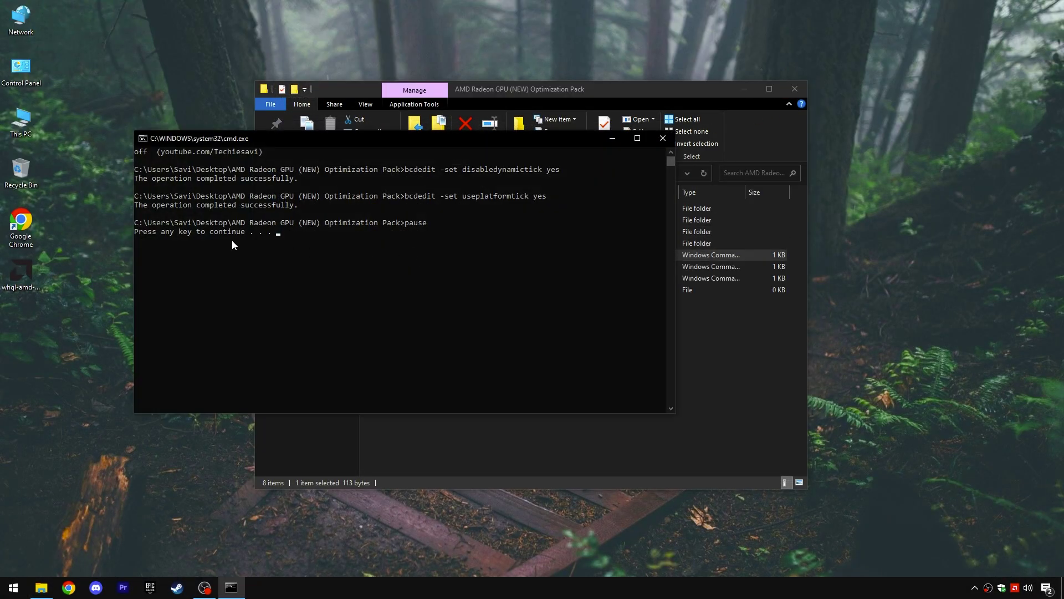
click(658, 146)
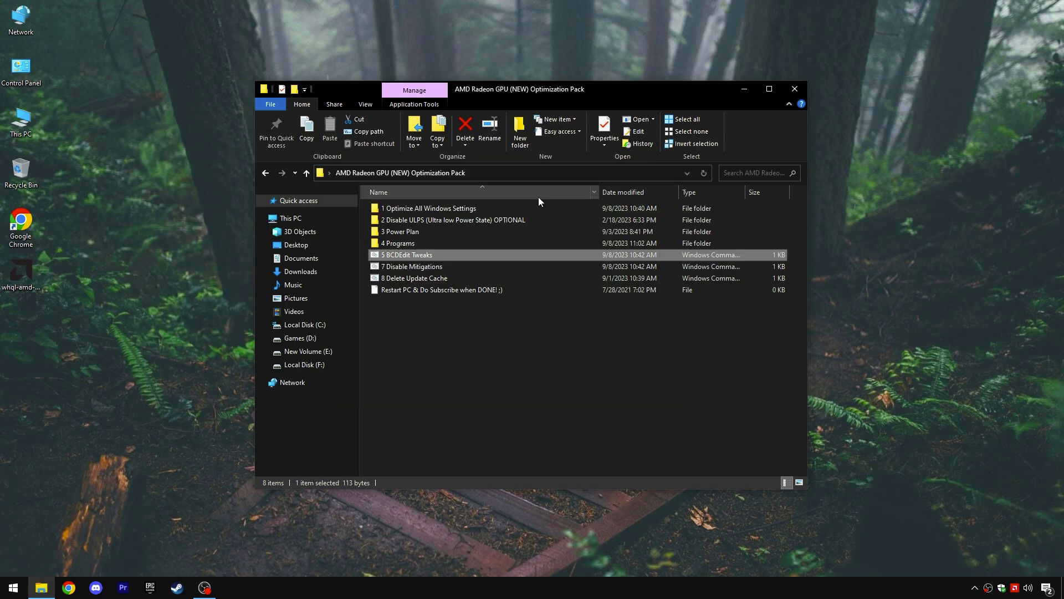
Step: Run the 7 Disable Mitigations script, let it finish and close its console window
double_click(413, 269)
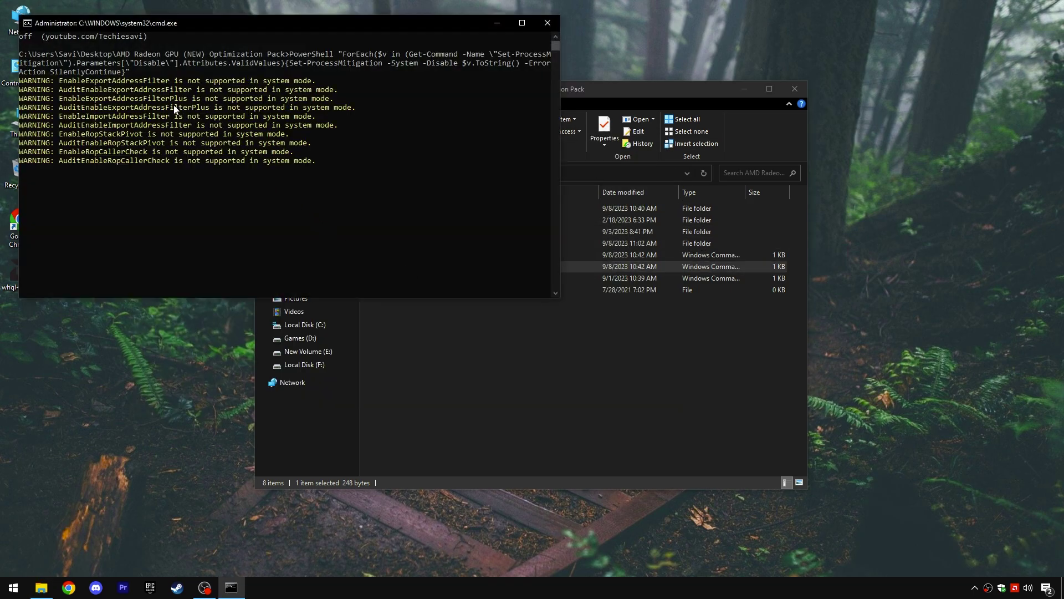
drag(35, 226, 123, 224)
click(123, 224)
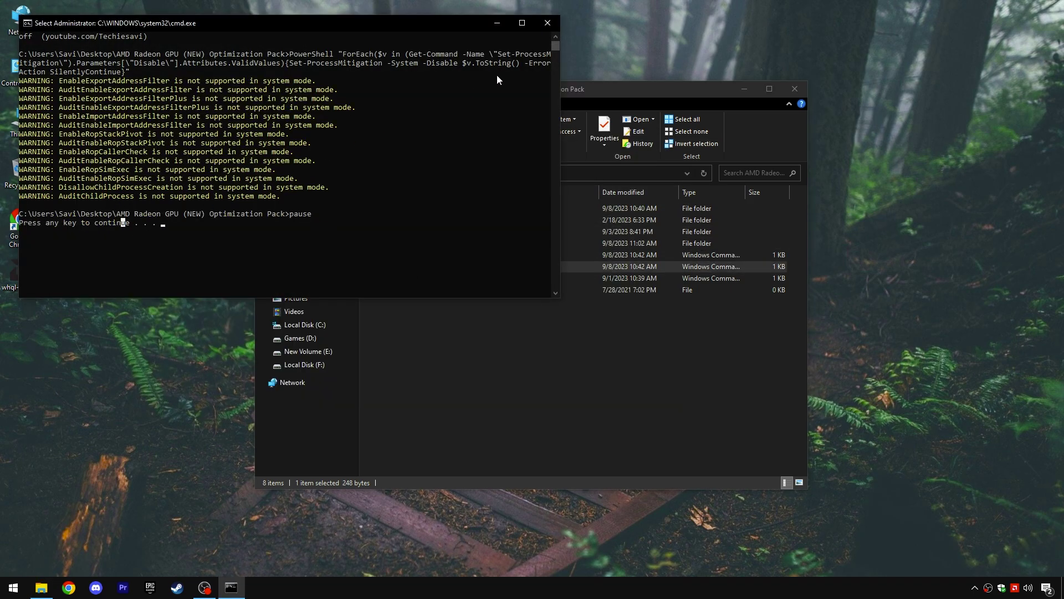
click(550, 27)
Step: Run the 8 Delete Update Cache script, let it finish, and close its console and the optimization pack folder
double_click(416, 277)
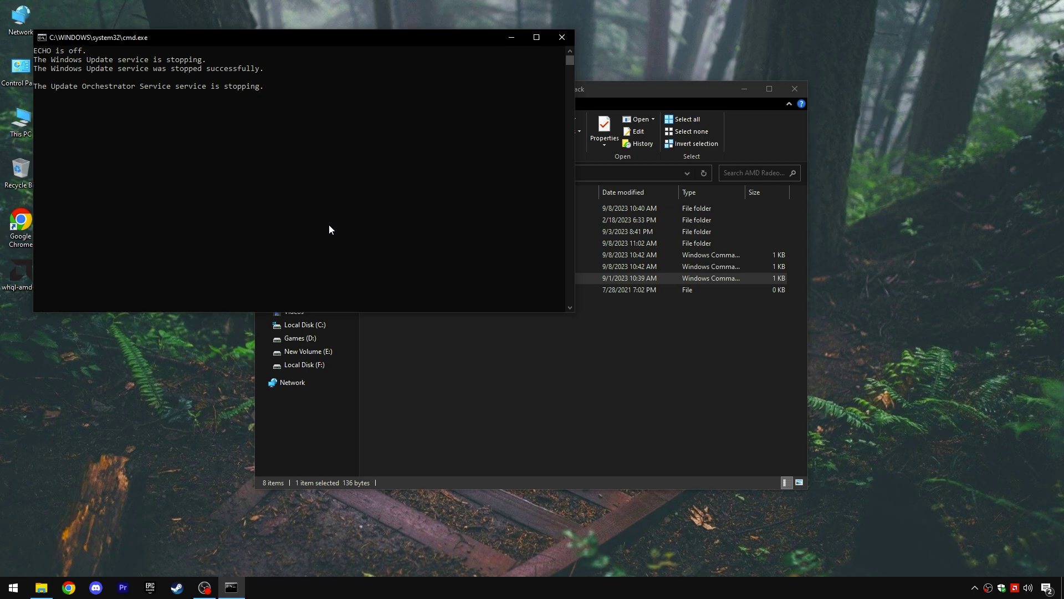
drag(48, 116, 135, 123)
click(174, 117)
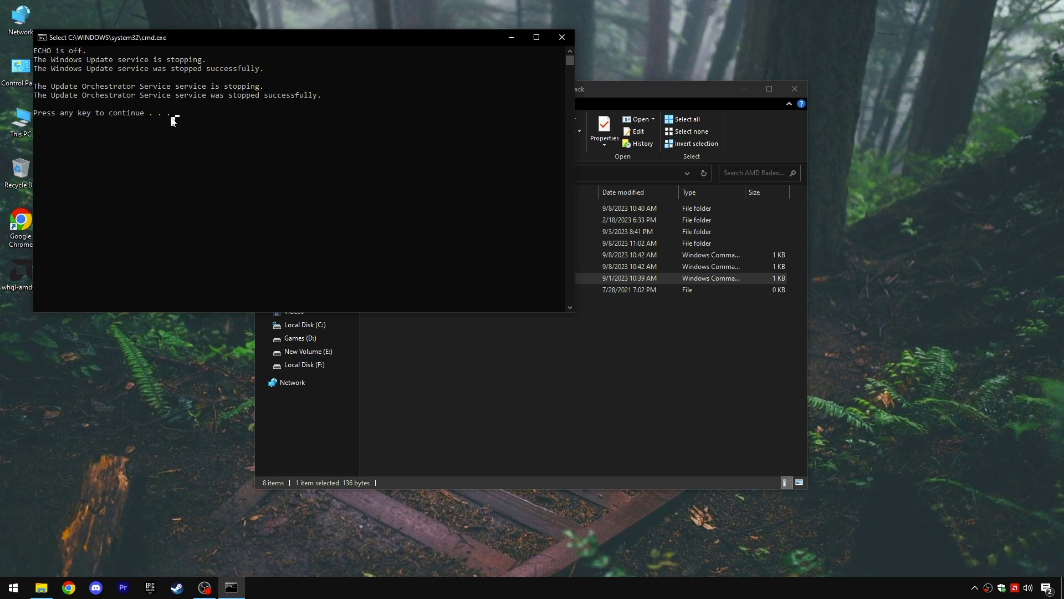
click(562, 37)
drag(448, 318, 530, 181)
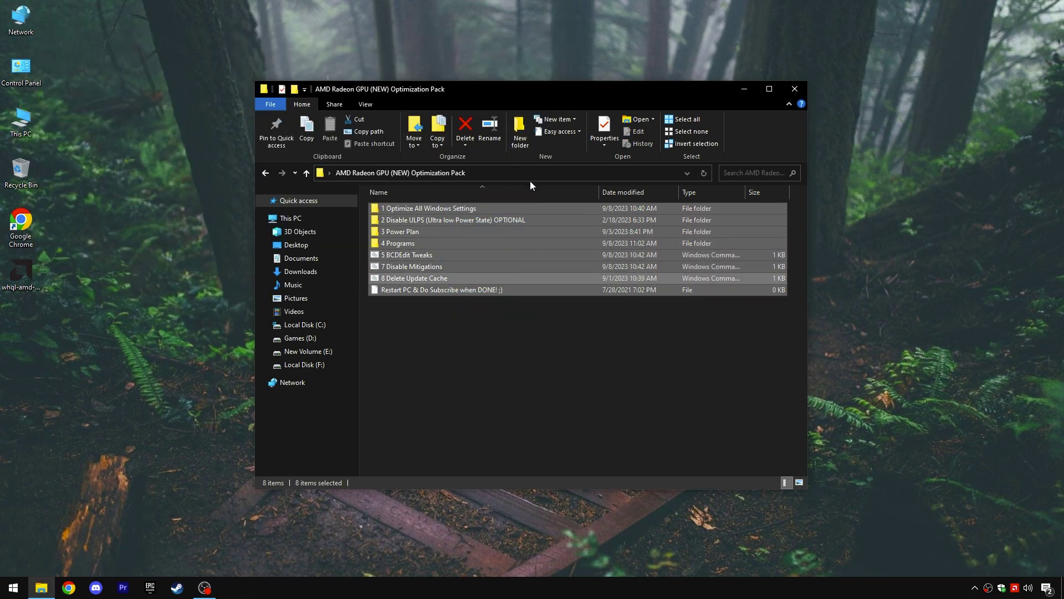
click(463, 307)
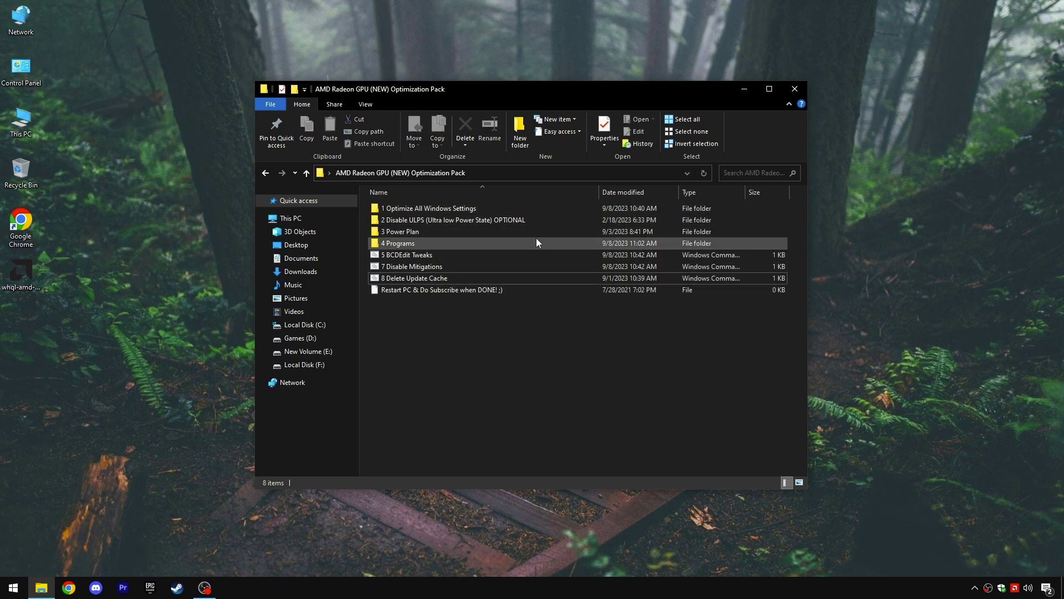
click(794, 89)
Step: Open AMD Radeon Software from the desktop, maximize its window and show the global graphics settings for gaming
right_click(380, 78)
click(420, 88)
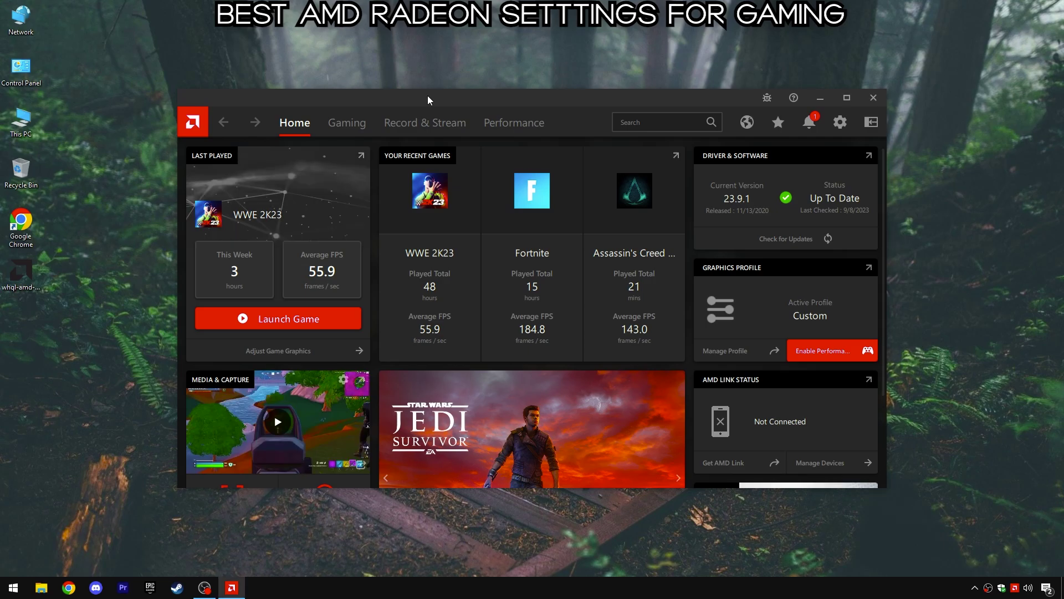
double_click(428, 96)
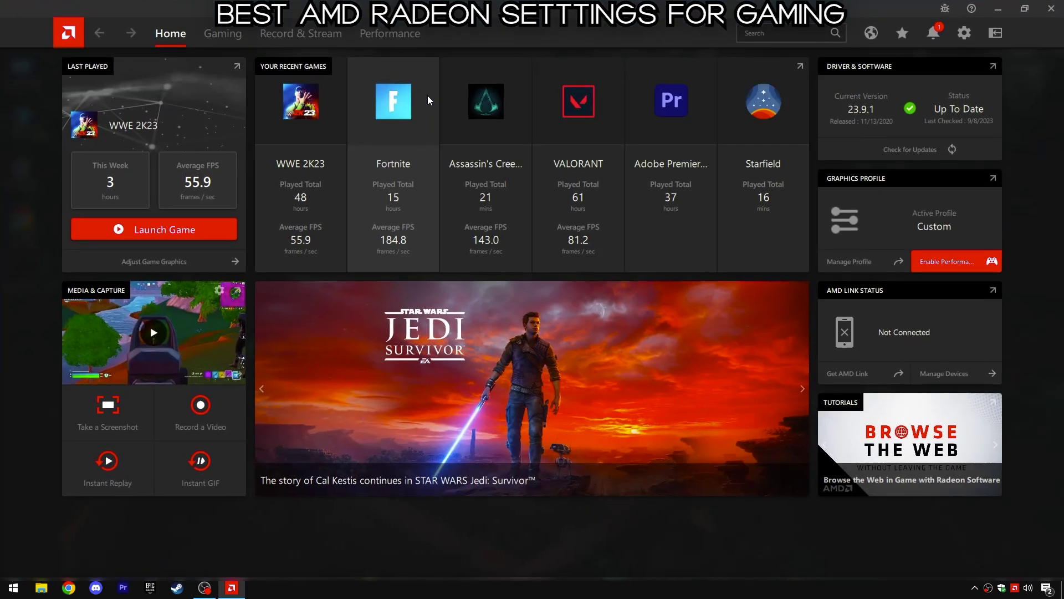
click(228, 35)
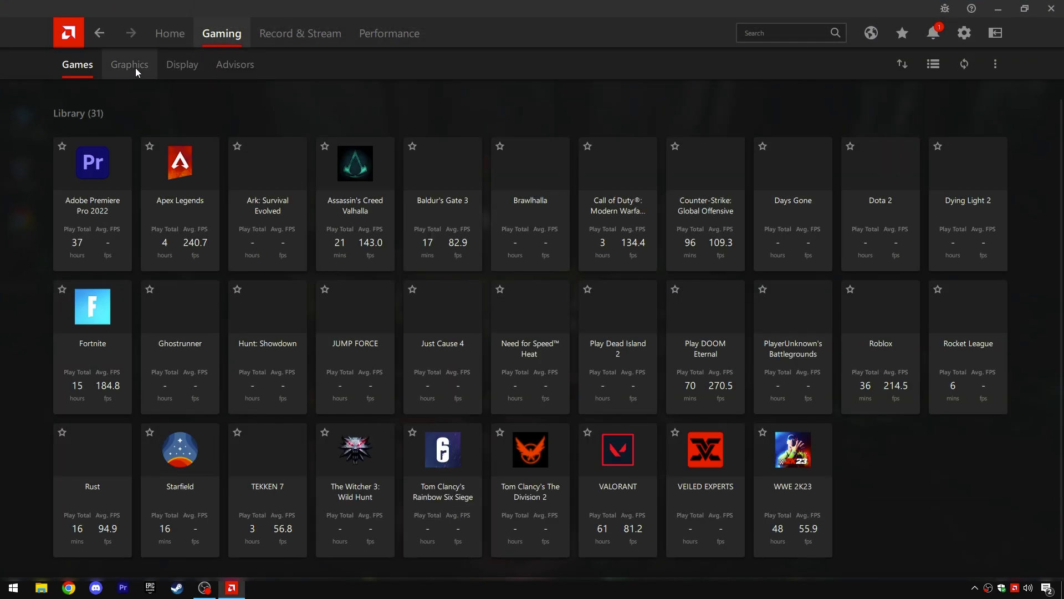
click(136, 68)
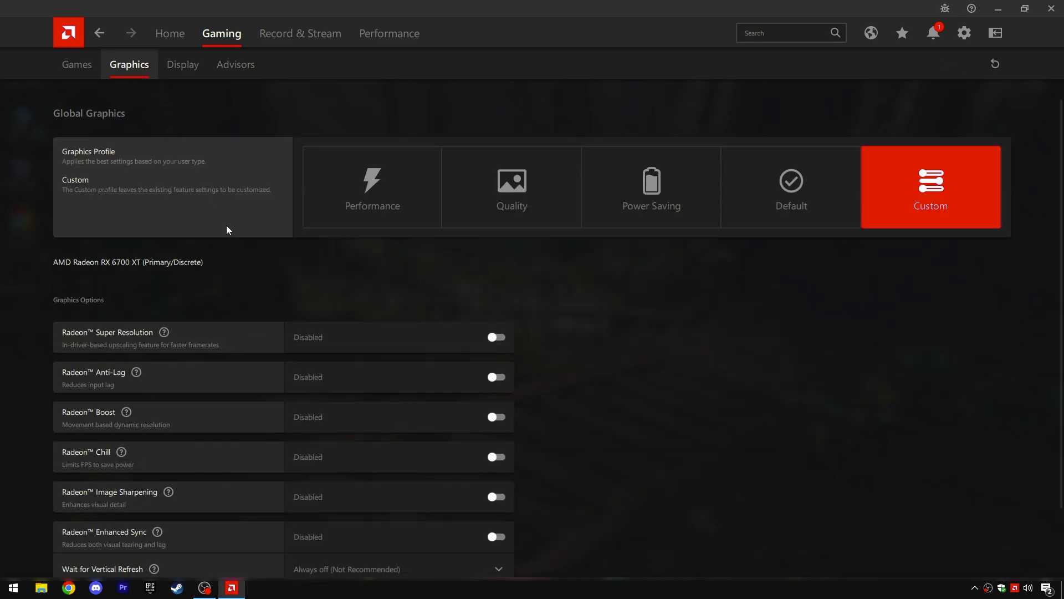
Step: Apply the Performance graphics profile, switching Radeon Anti-Lag off and back on
click(397, 198)
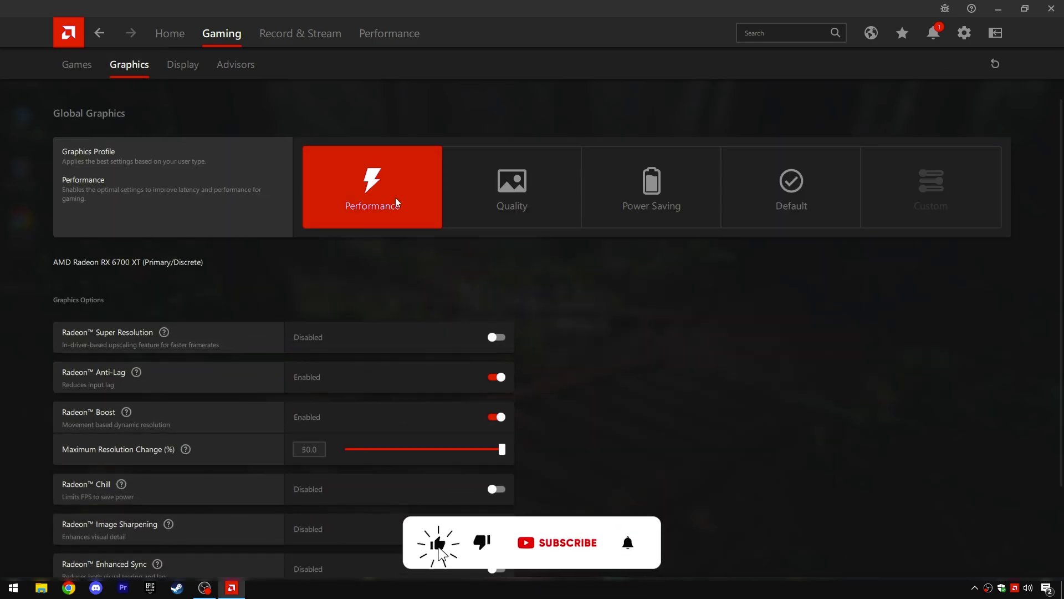
scroll(374, 197, down, 2)
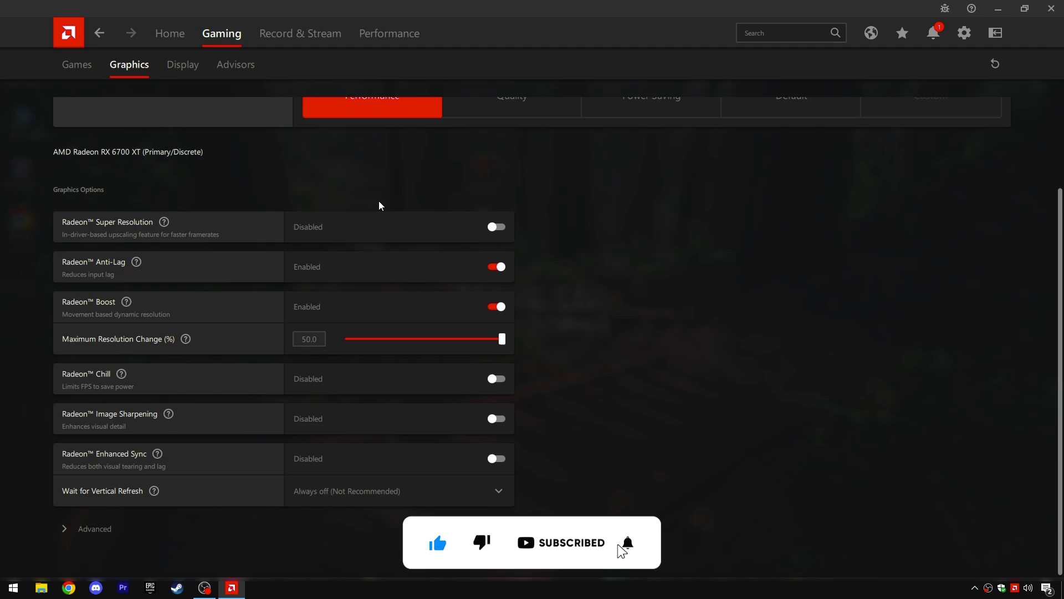
click(500, 268)
click(501, 269)
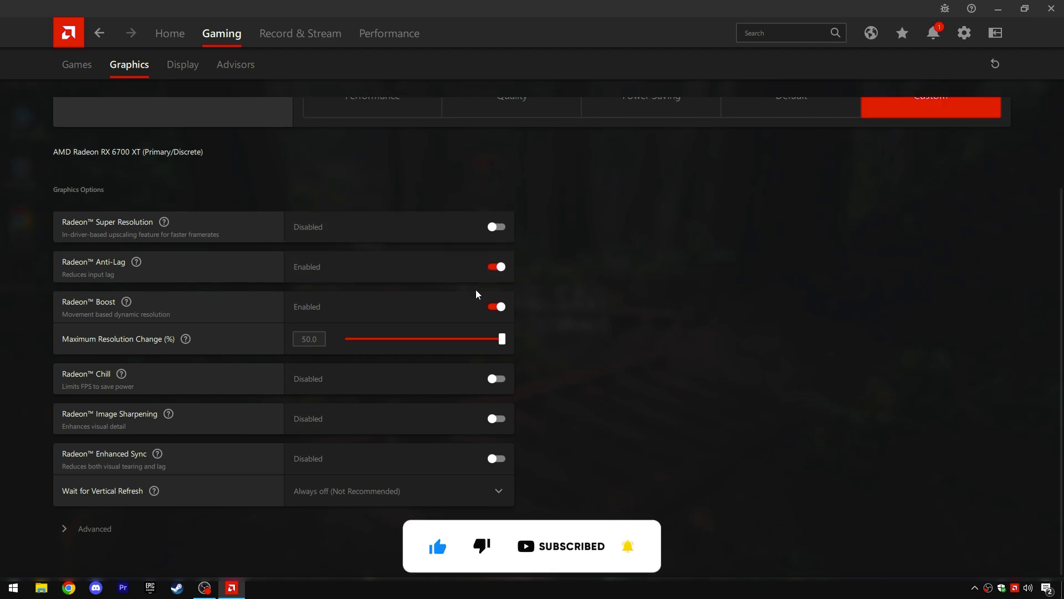
Step: Expand the advanced graphics options and set Wait for Vertical Refresh to Always off (Not Recommended)
click(72, 528)
scroll(240, 442, down, 1)
scroll(240, 442, down, 1)
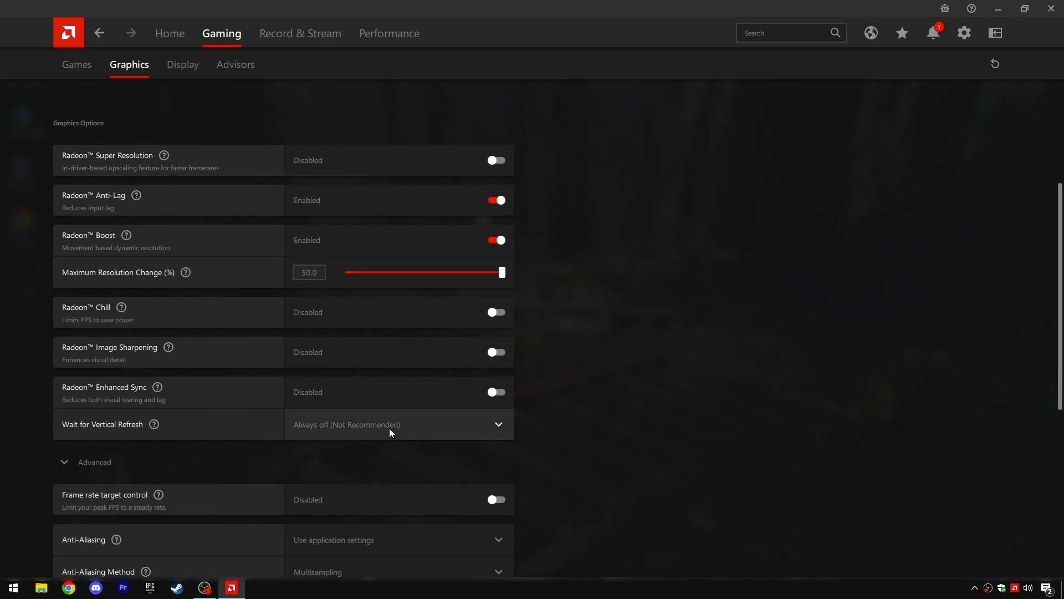
click(389, 426)
click(372, 452)
Step: Set Anti-Aliasing to Use application settings and Anti-Aliasing Method to Multisampling
scroll(374, 424, down, 3)
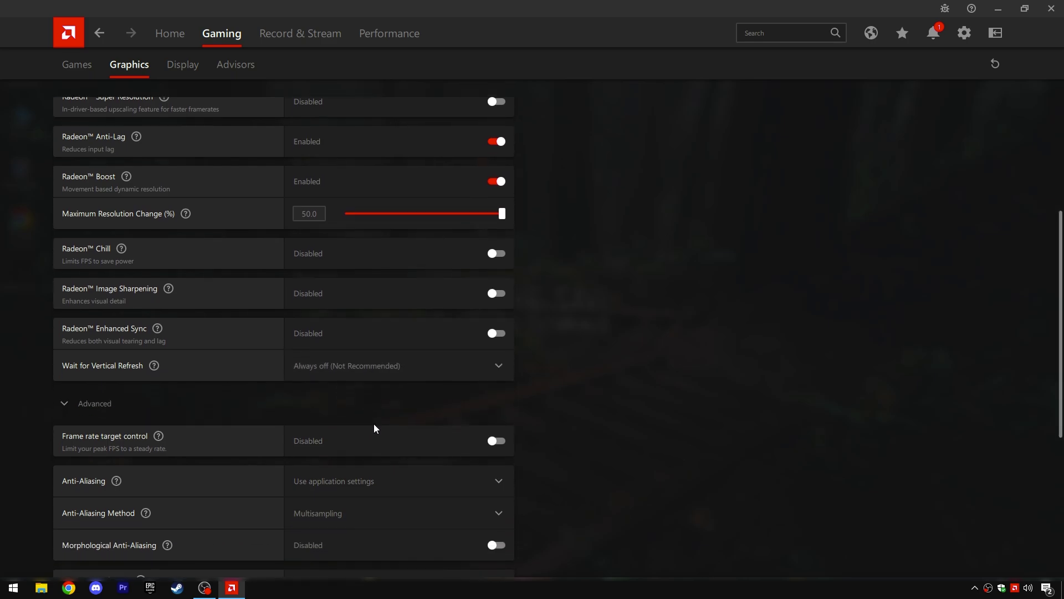
click(373, 371)
click(372, 404)
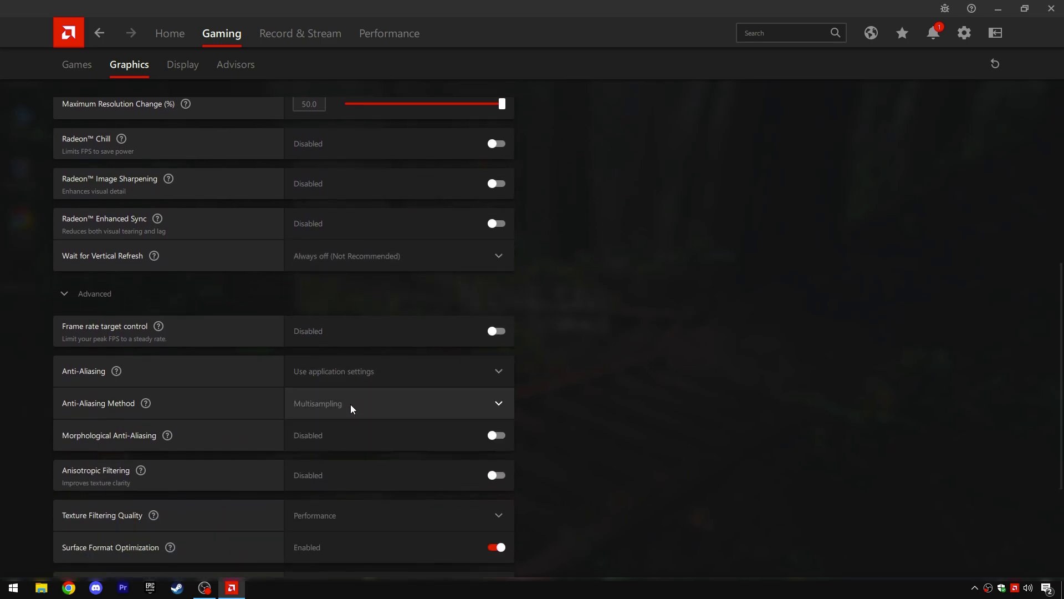
click(351, 404)
click(347, 432)
Step: Set Texture Filtering Quality to Performance and Tessellation Mode to AMD optimized
scroll(345, 392, down, 2)
scroll(344, 393, down, 2)
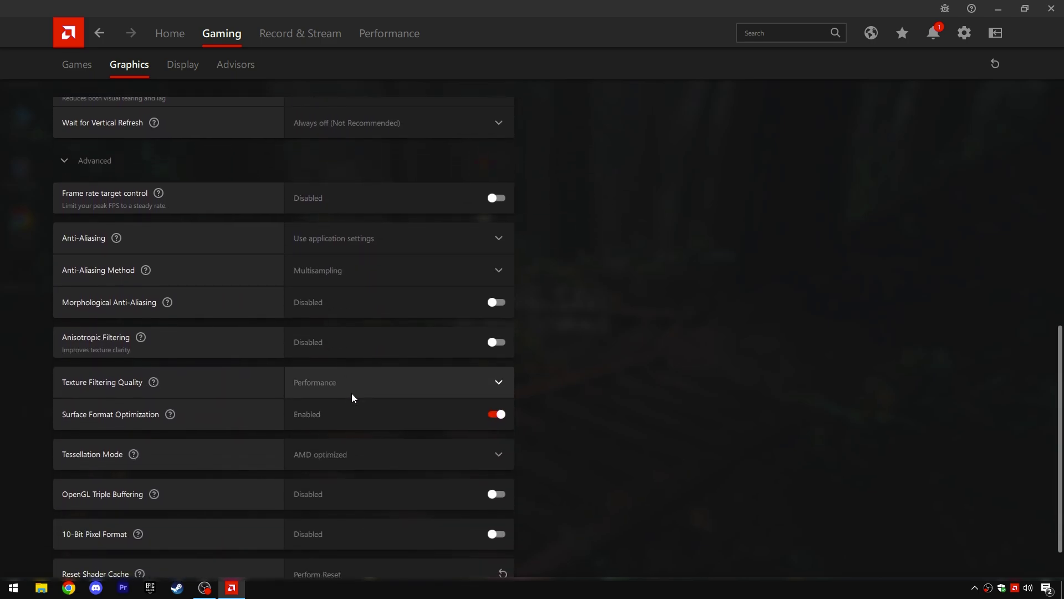
click(355, 380)
click(331, 464)
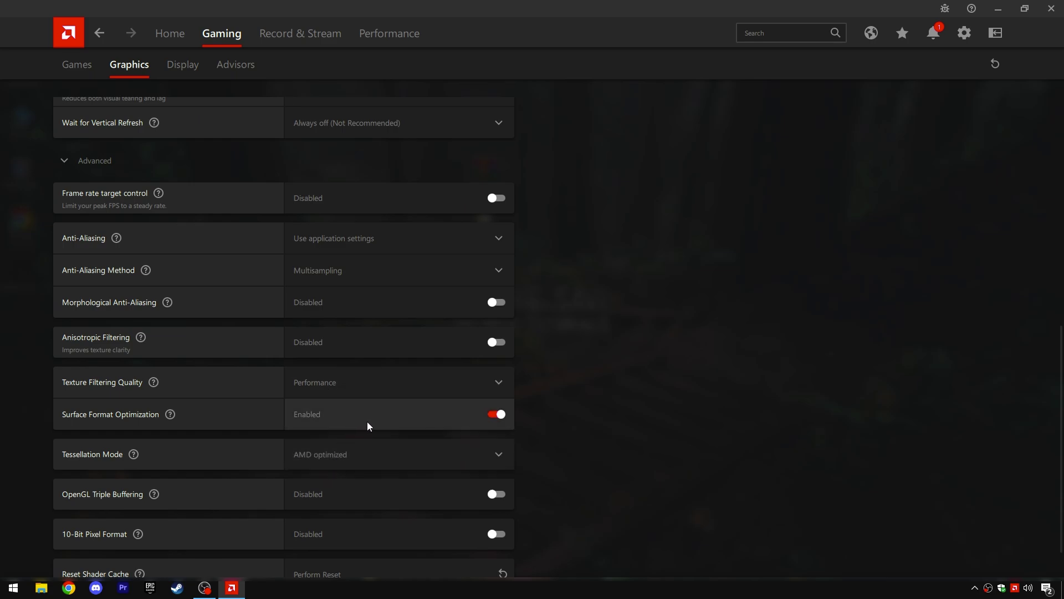
click(434, 465)
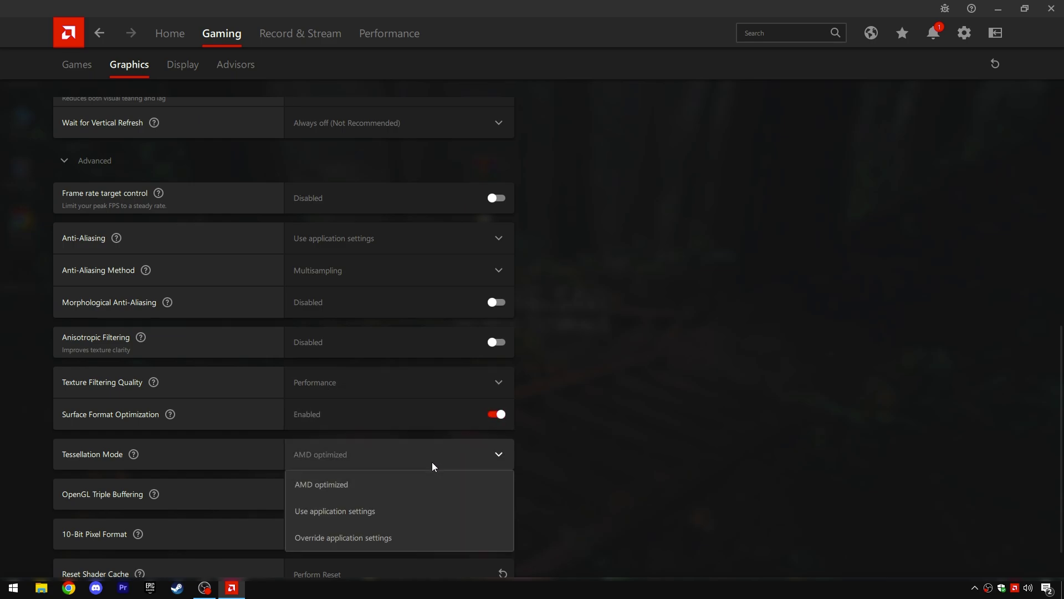
click(356, 463)
Step: Perform the shader cache reset in the advanced graphics options
scroll(346, 458, down, 2)
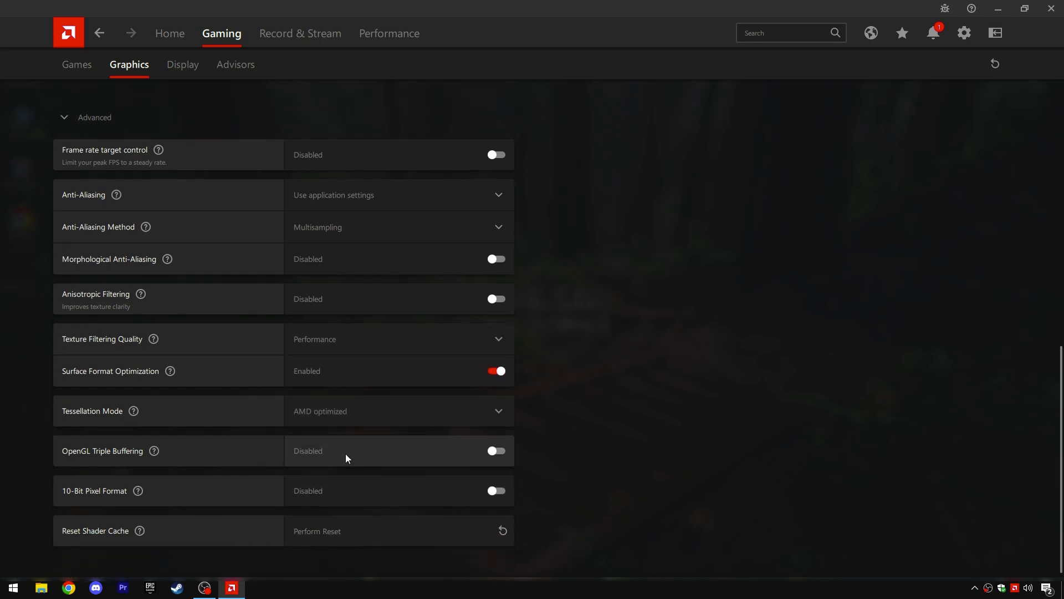
click(316, 527)
click(588, 363)
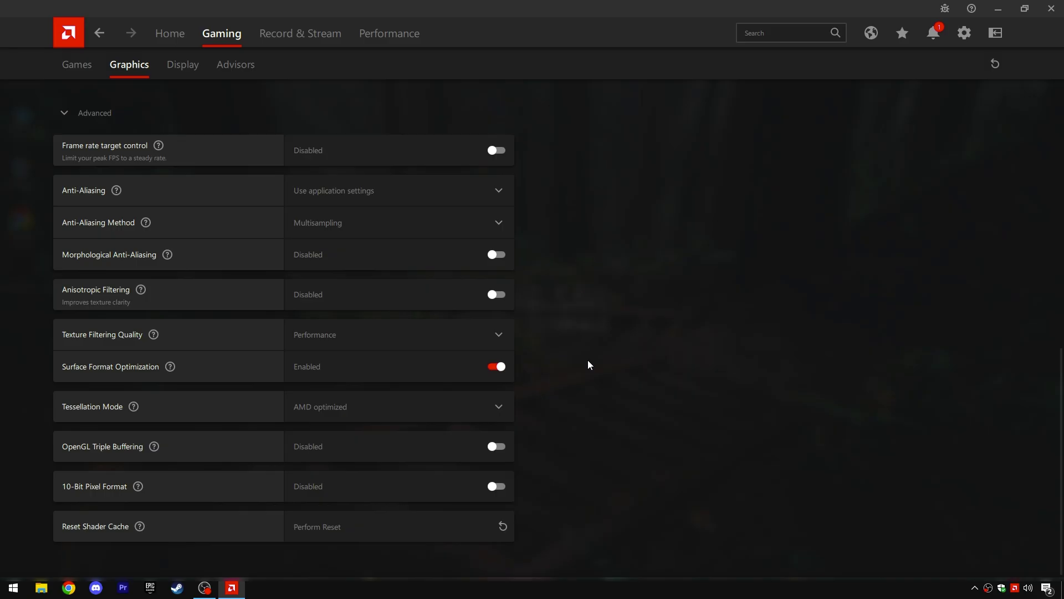
Step: In the global display settings, set Scaling Mode to Preserve aspect ratio and Display Color Enhancement to Disabled
click(195, 58)
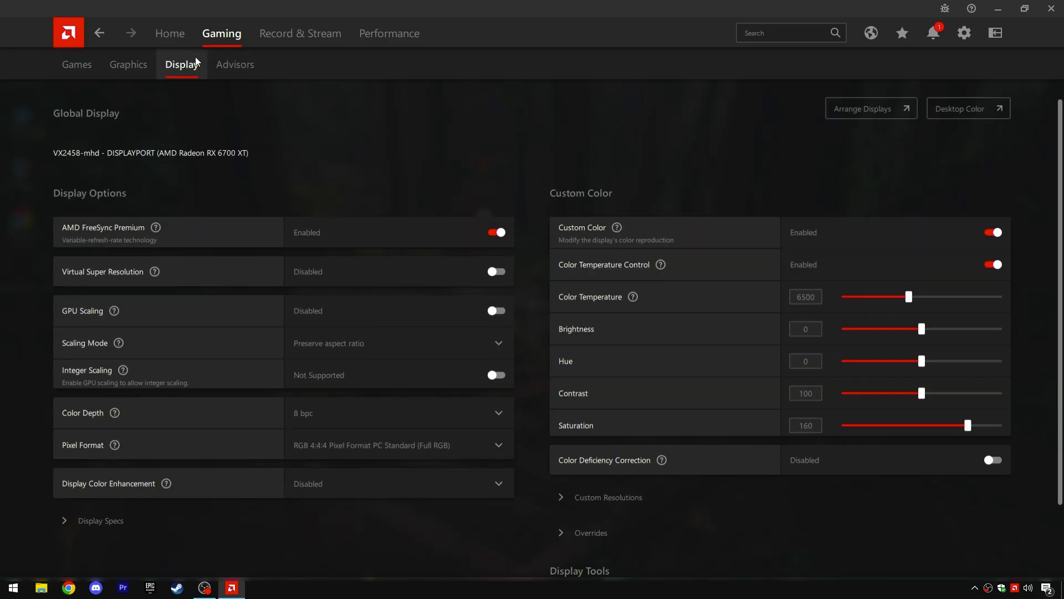
scroll(469, 208, down, 1)
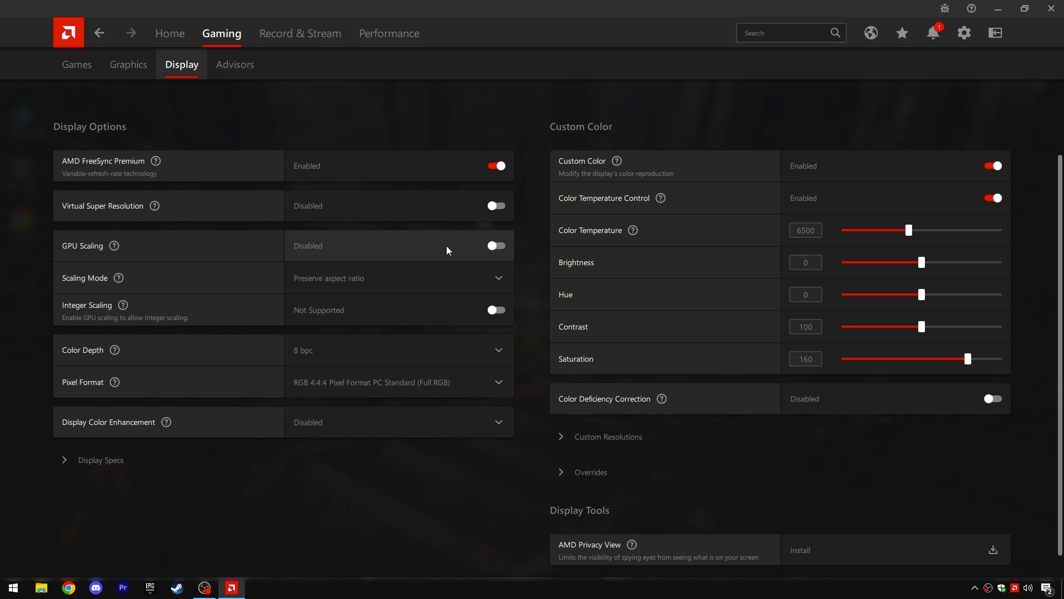
click(398, 282)
click(338, 310)
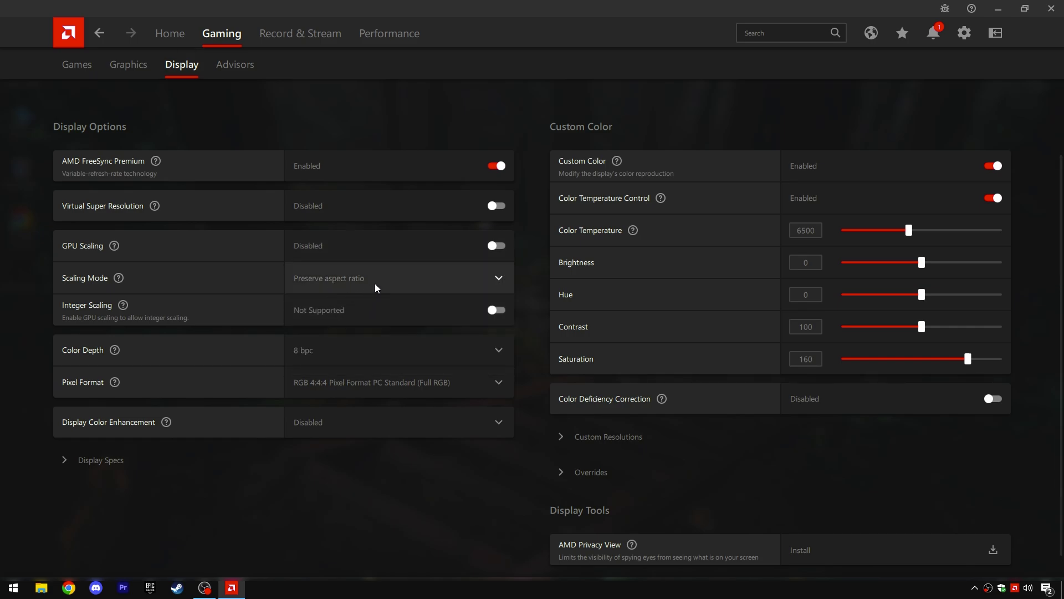
click(367, 420)
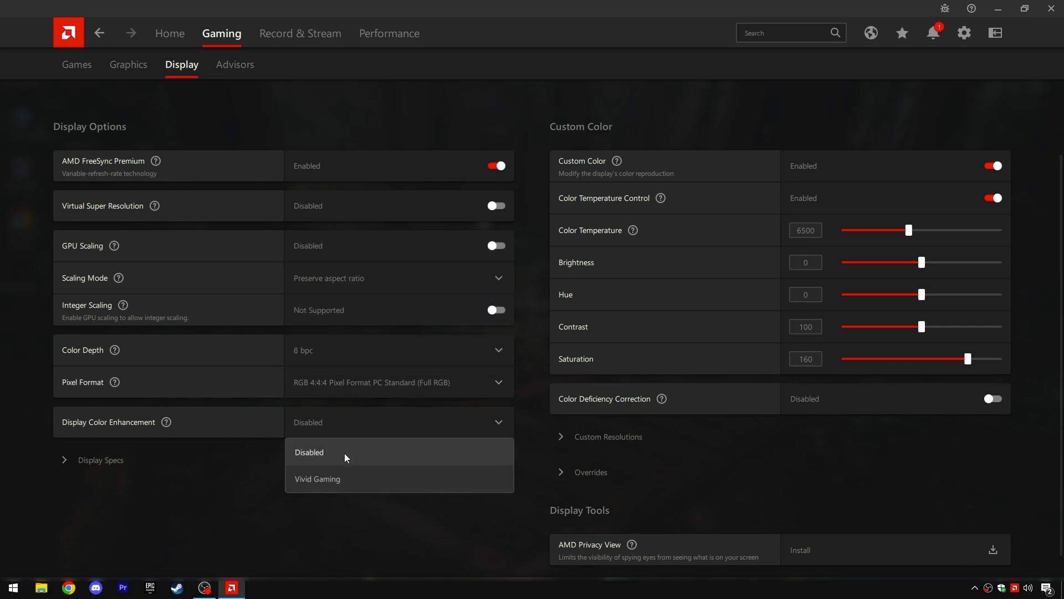
click(345, 453)
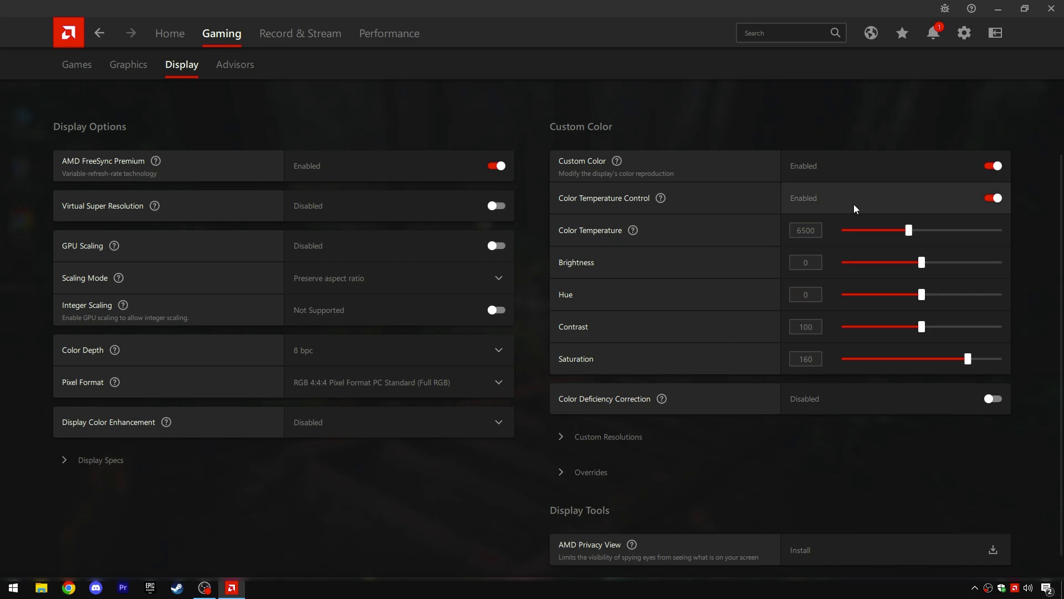
Step: Leave Custom Color and Color Temperature Control enabled for the display and set Saturation to 160
click(848, 168)
click(823, 227)
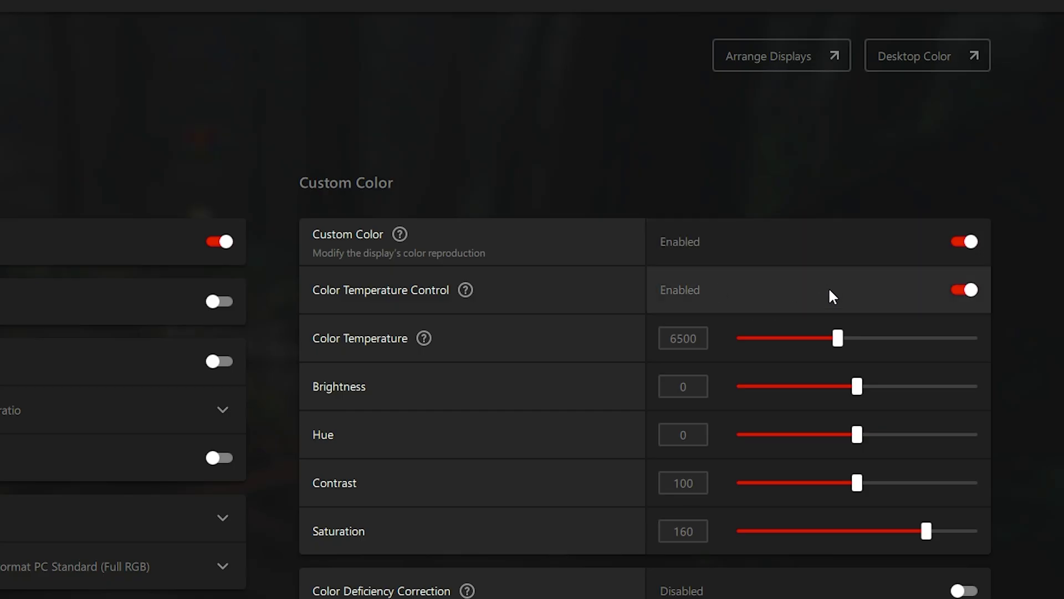
scroll(865, 304, down, 2)
drag(822, 339, 805, 334)
text(60)
double_click(687, 394)
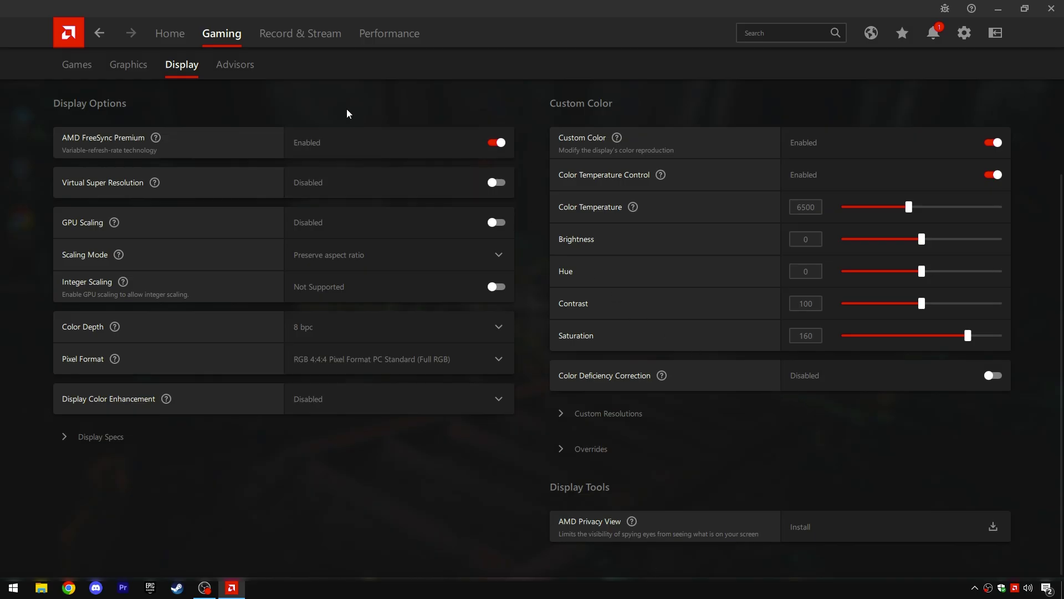
Step: Disable Borderless Region Capture in the Record & Stream settings
click(296, 36)
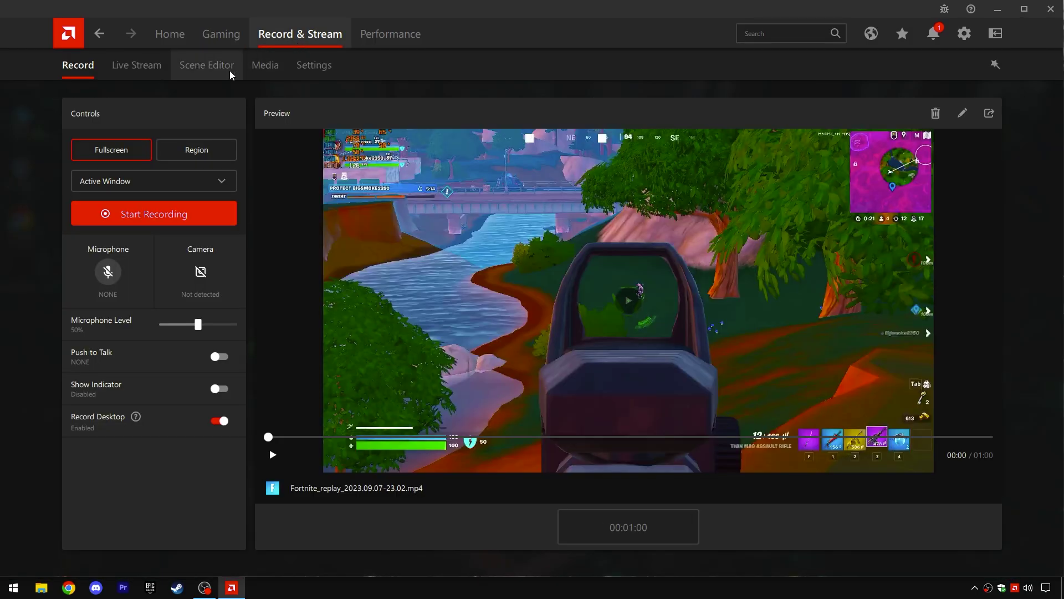
click(260, 68)
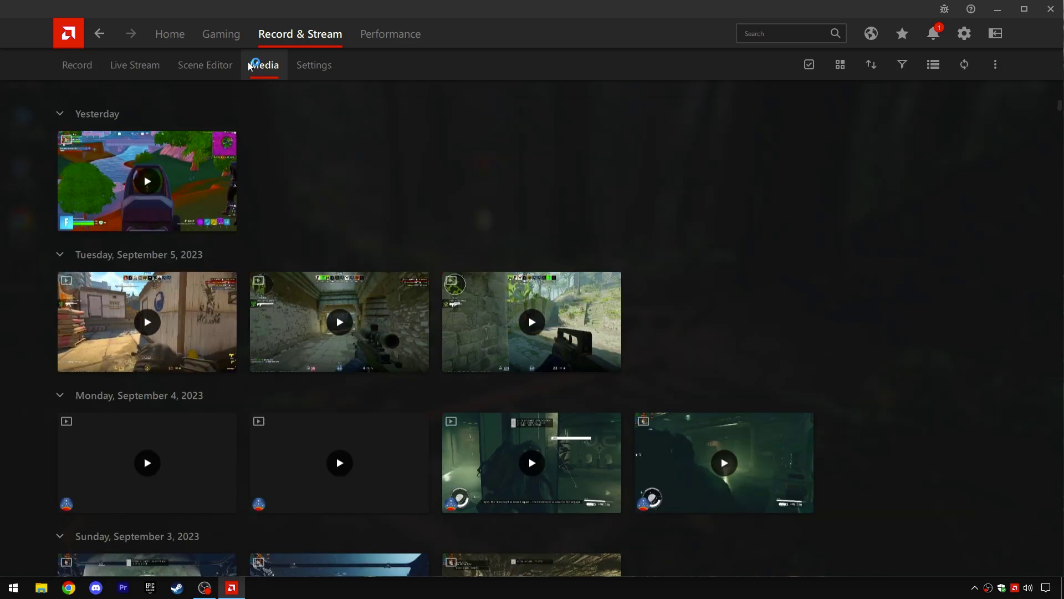
click(308, 65)
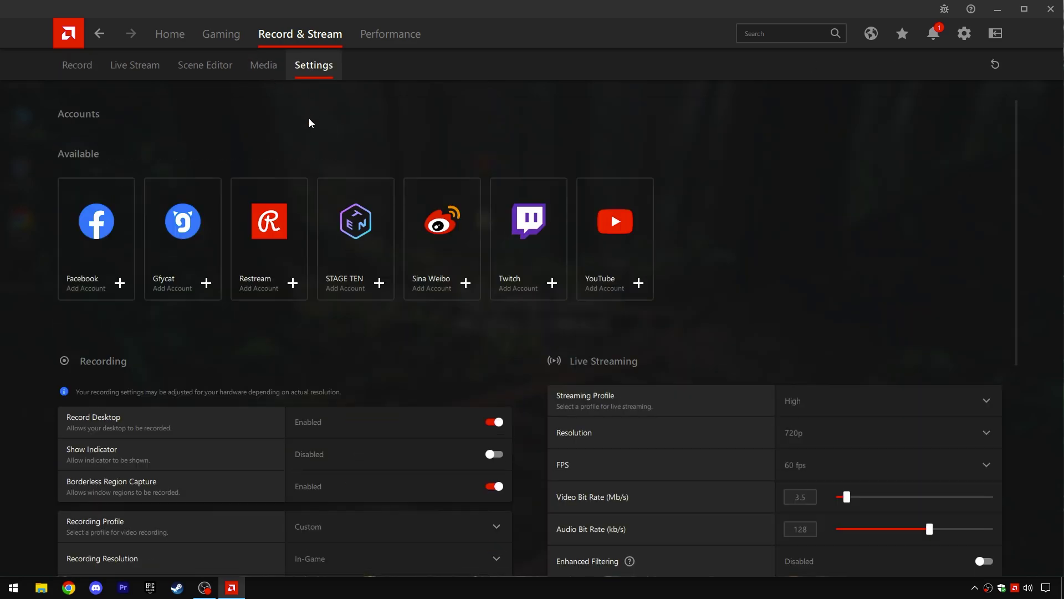
scroll(309, 123, down, 4)
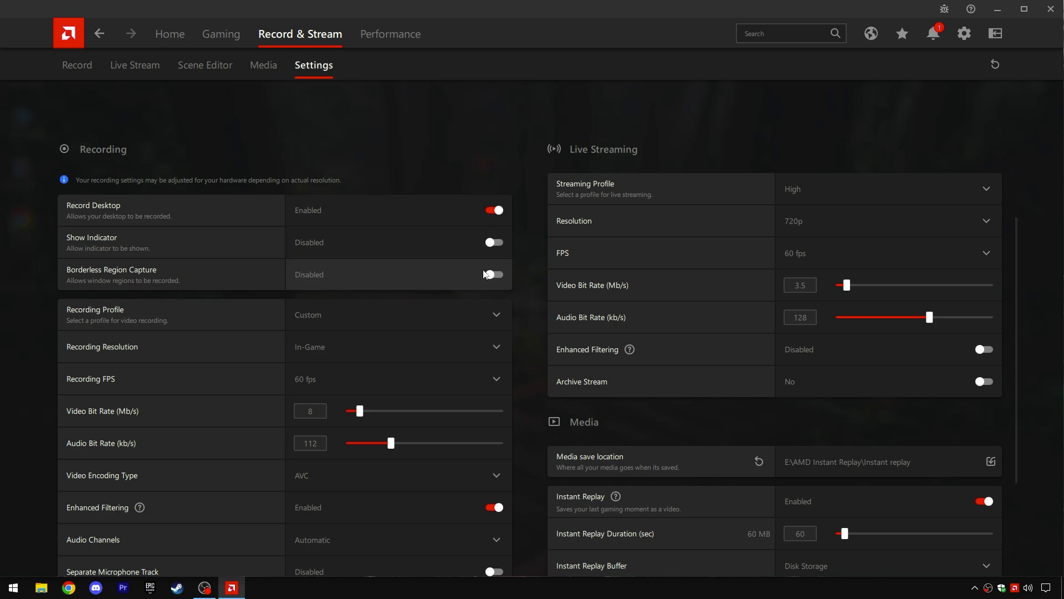
Step: Disable Instant Replay for media and switch the recording's Enhanced Filtering off and back on
scroll(484, 273, down, 3)
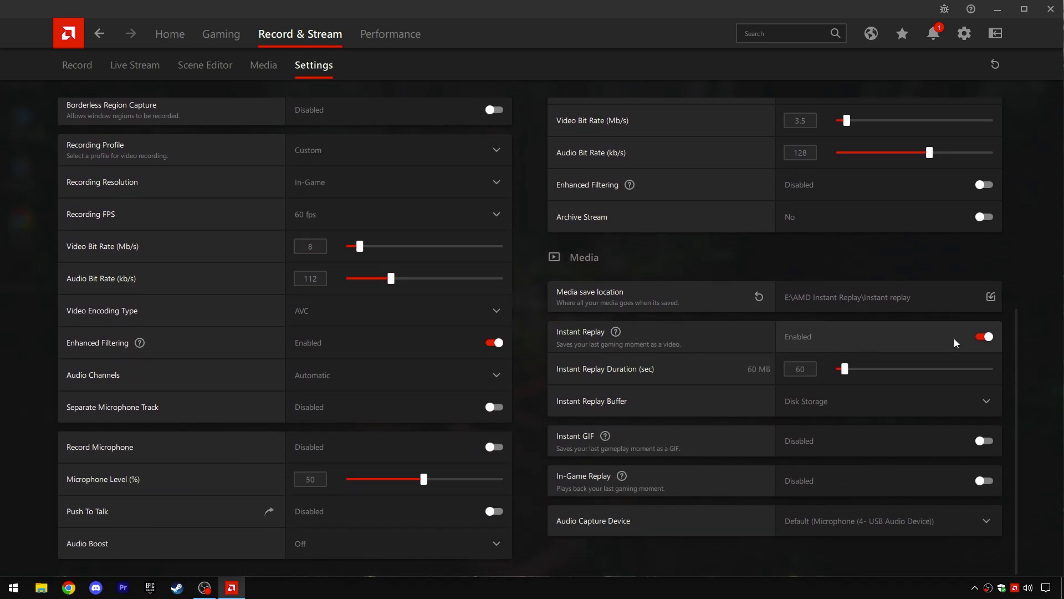
click(985, 336)
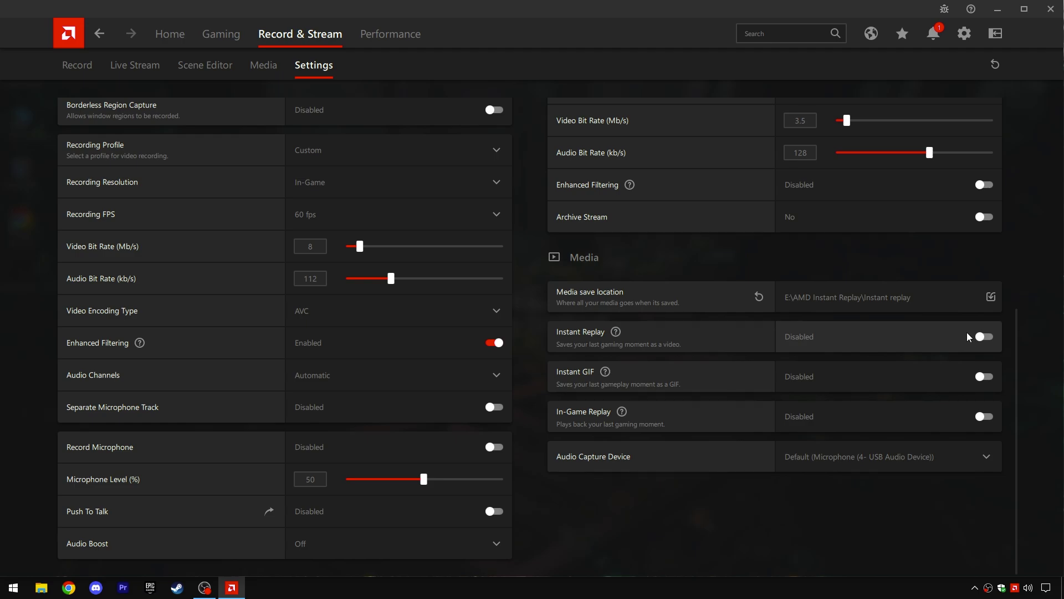
click(494, 343)
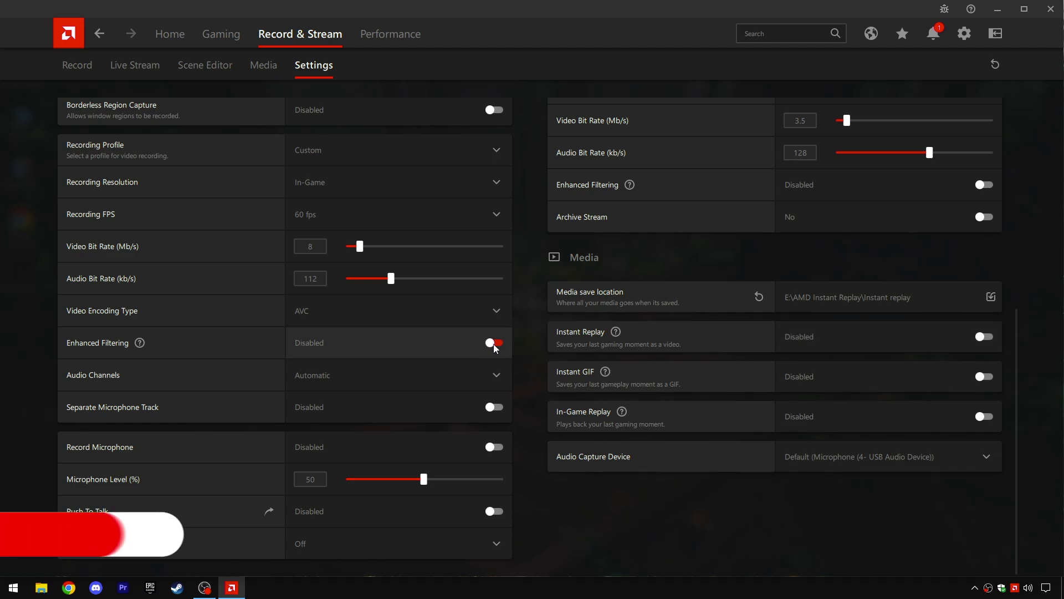
click(495, 344)
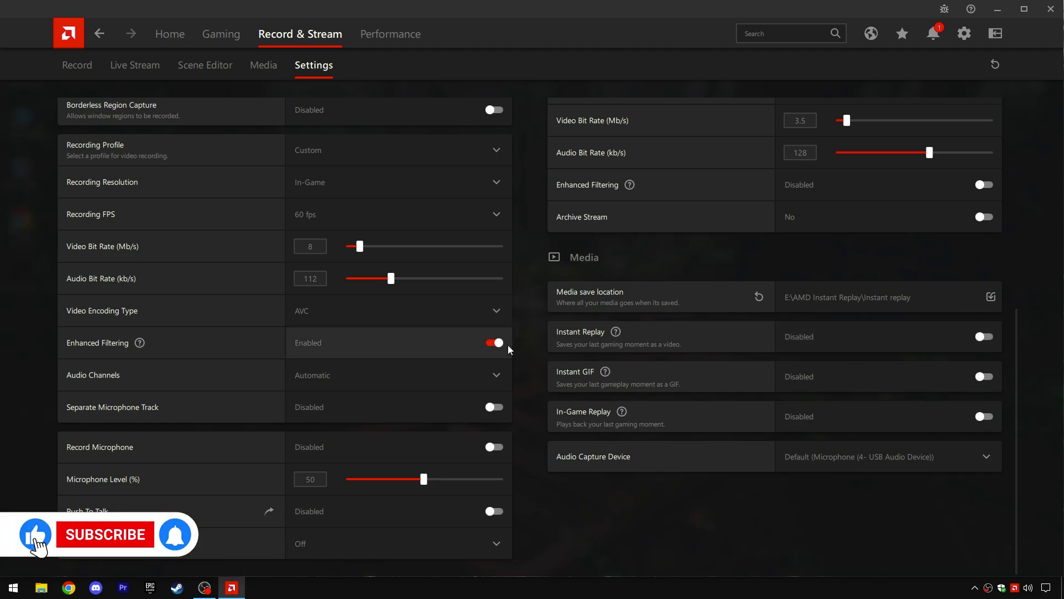
Step: Show the GPU's global performance tuning options and check the AMD SmartAccess Memory setting
click(406, 42)
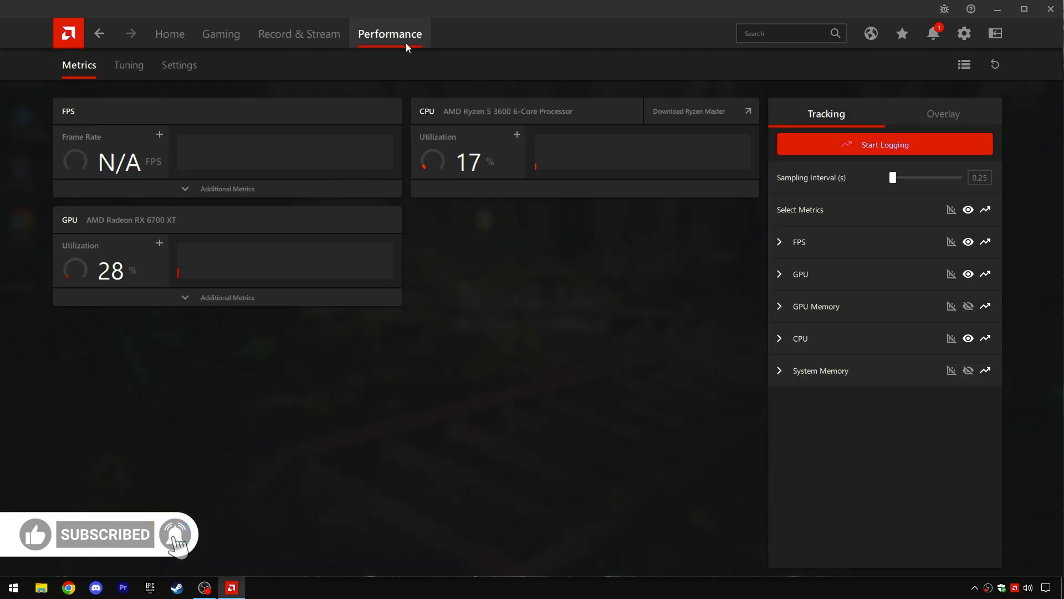
click(126, 65)
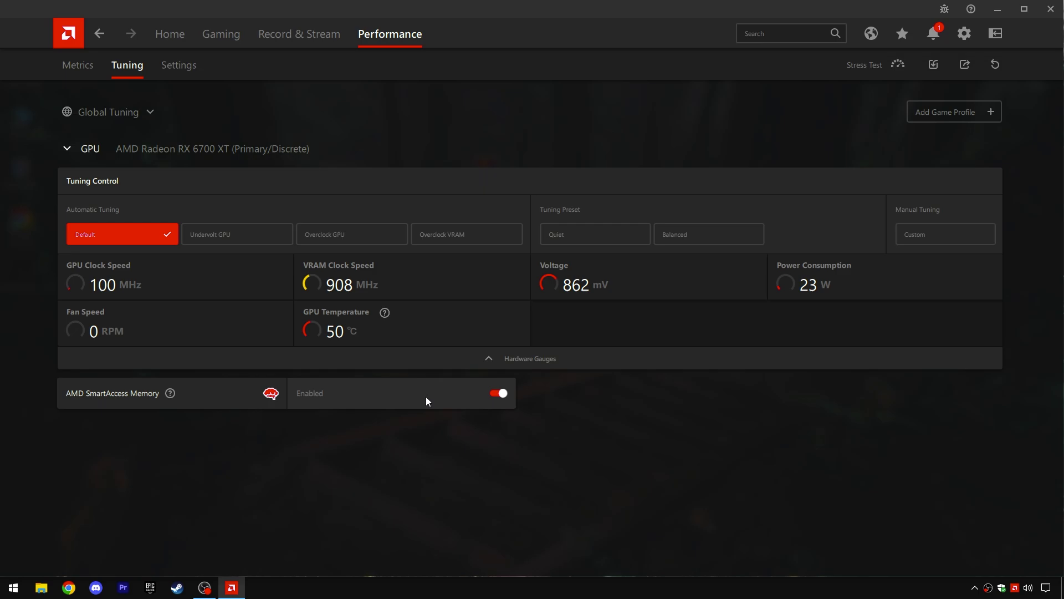
Step: In the software's audio settings, set the noise suppression input device to Microphone (4- USB Audio Device) (Default)
click(965, 34)
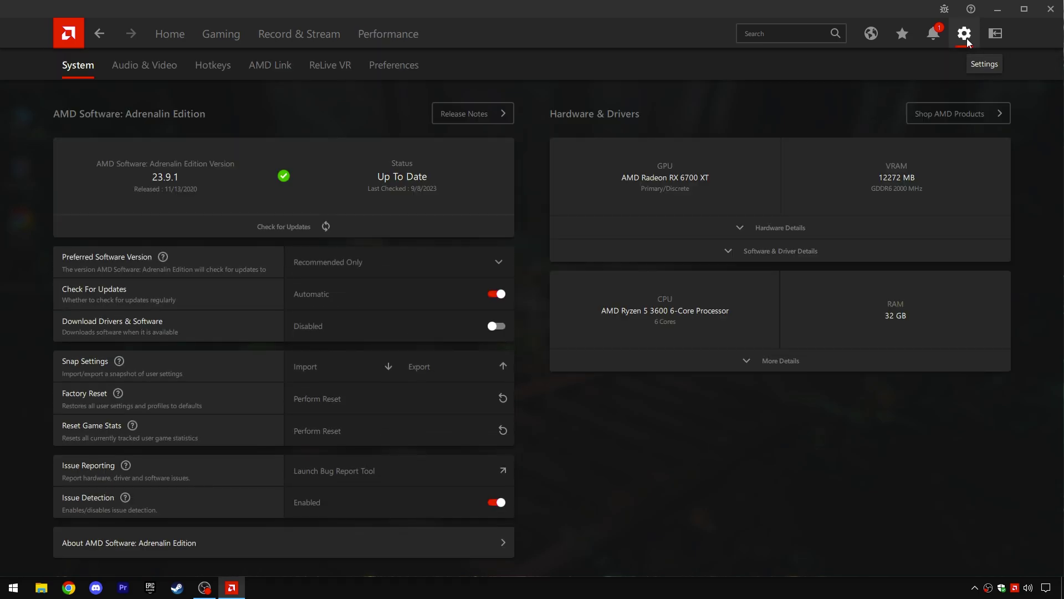
click(154, 68)
click(385, 228)
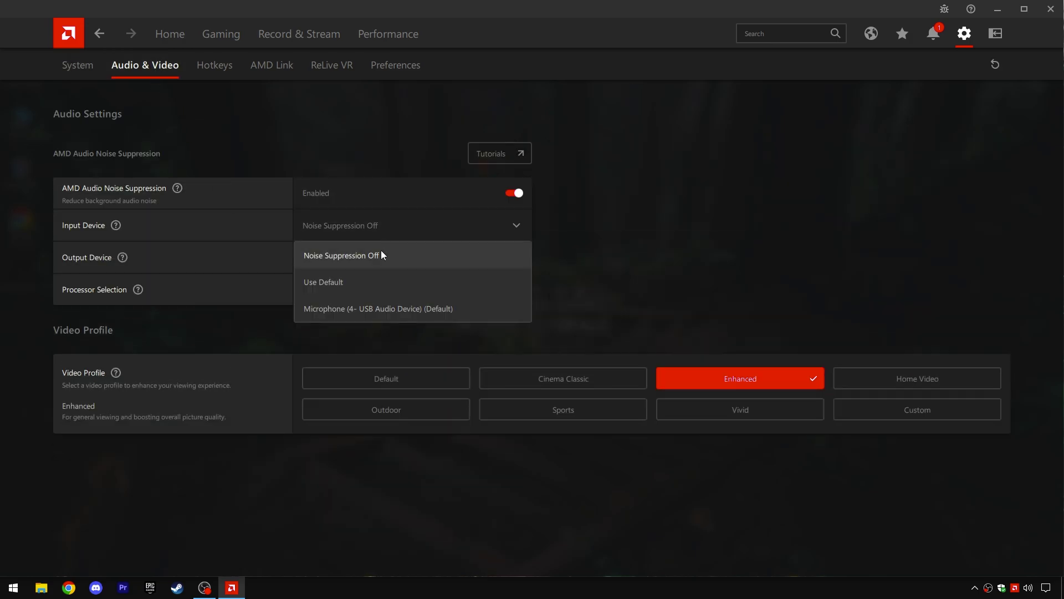
click(407, 308)
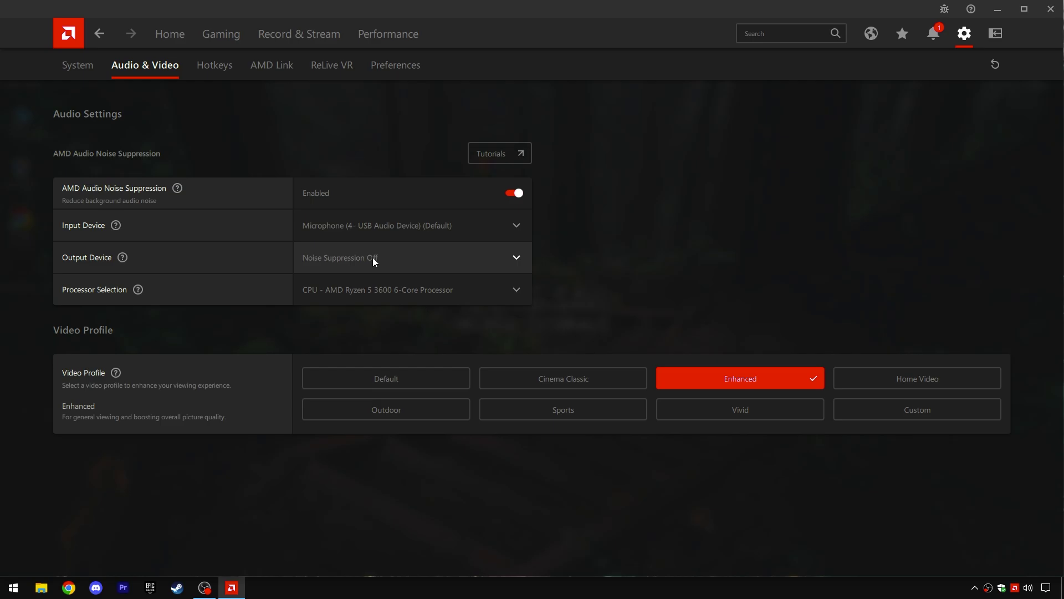
Step: Set the noise suppression output device to Speakers (4- USB Audio Device) (Default) and the processor to CPU - AMD Ryzen 5 3600 6-Core Processor
click(374, 258)
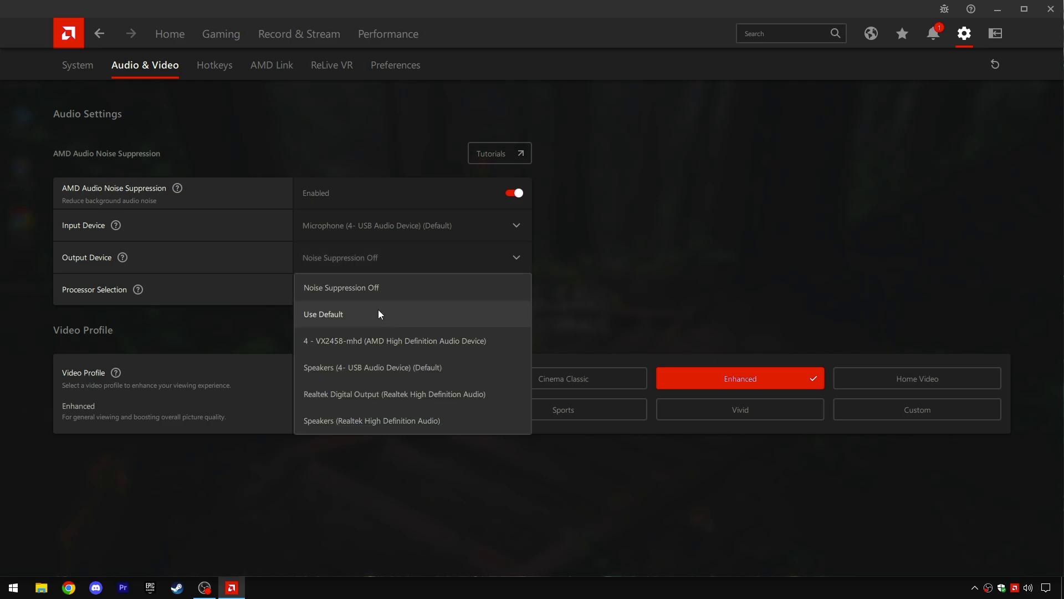
click(381, 367)
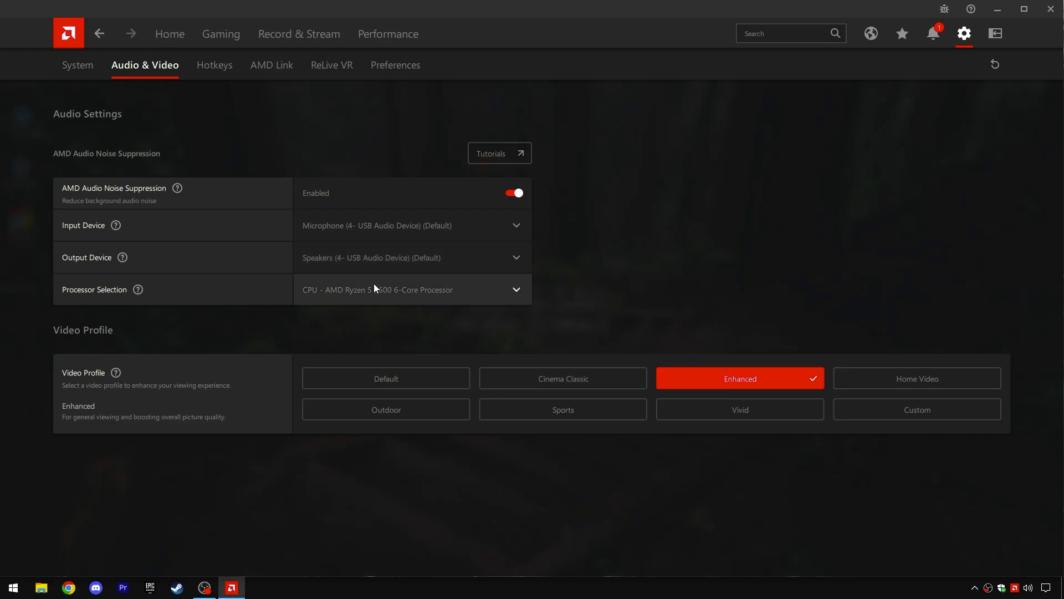
click(382, 291)
click(351, 322)
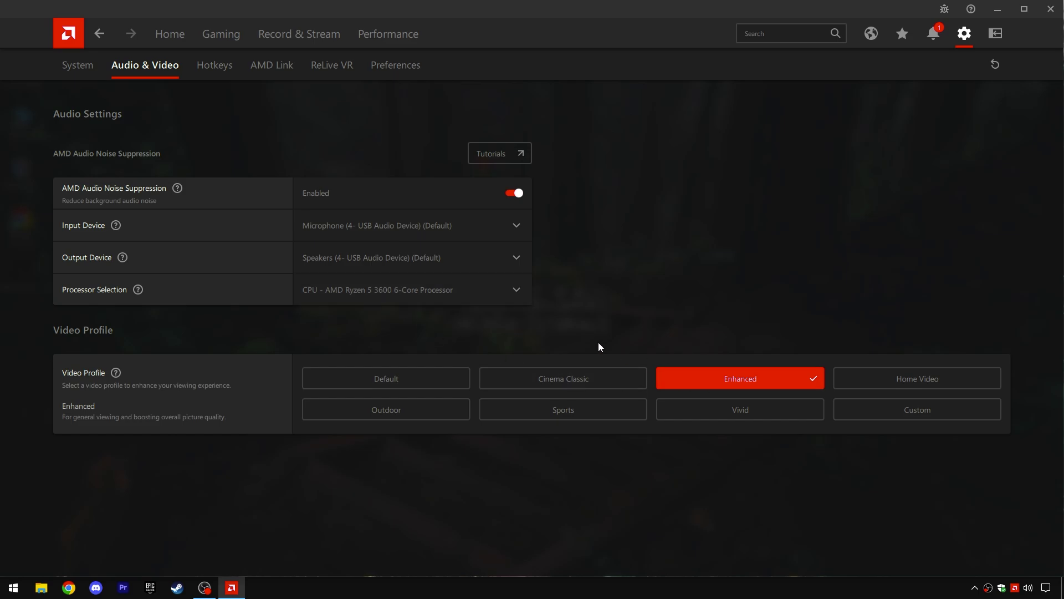
Step: Disable Use Hotkeys in the hotkey options and view the AMD Link and ReLive VR settings
click(221, 70)
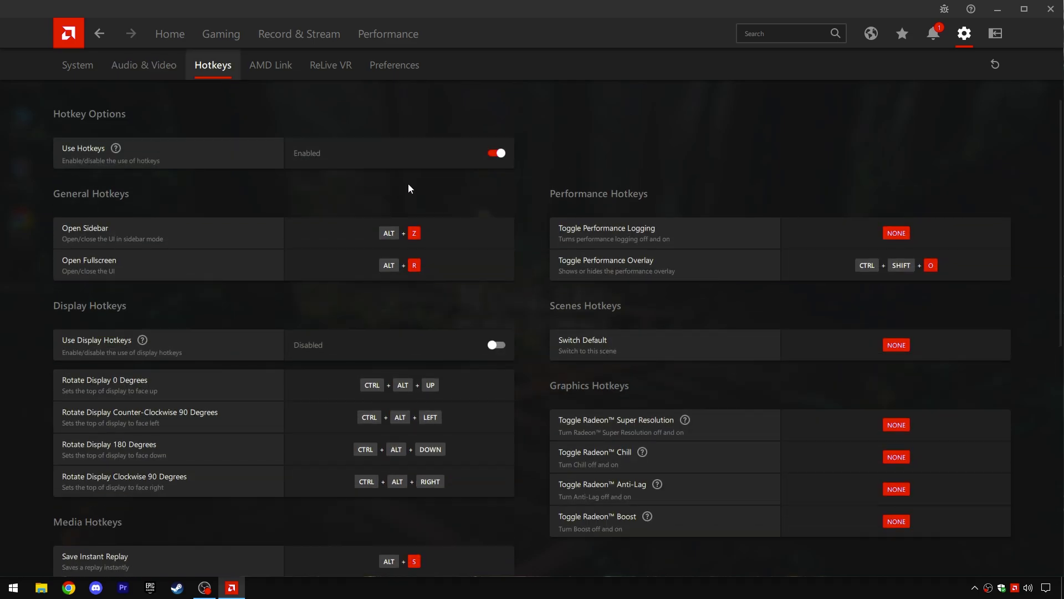
click(497, 154)
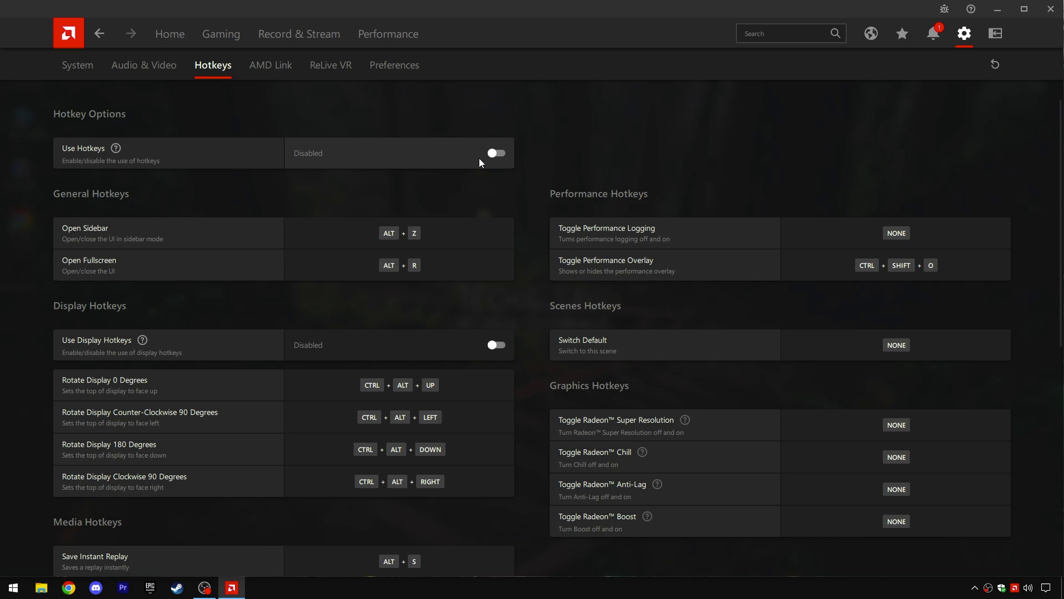
click(278, 66)
click(344, 65)
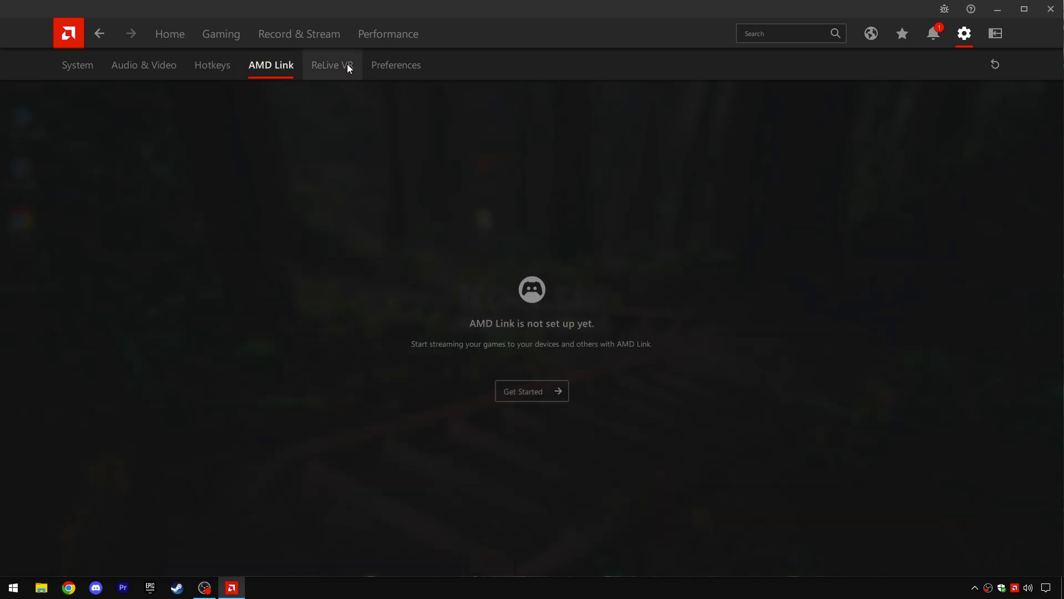
Step: In the general preferences, disable In-Game Overlay, Web Browser, Advertisements, Toast Notifications and Always On Top
click(397, 66)
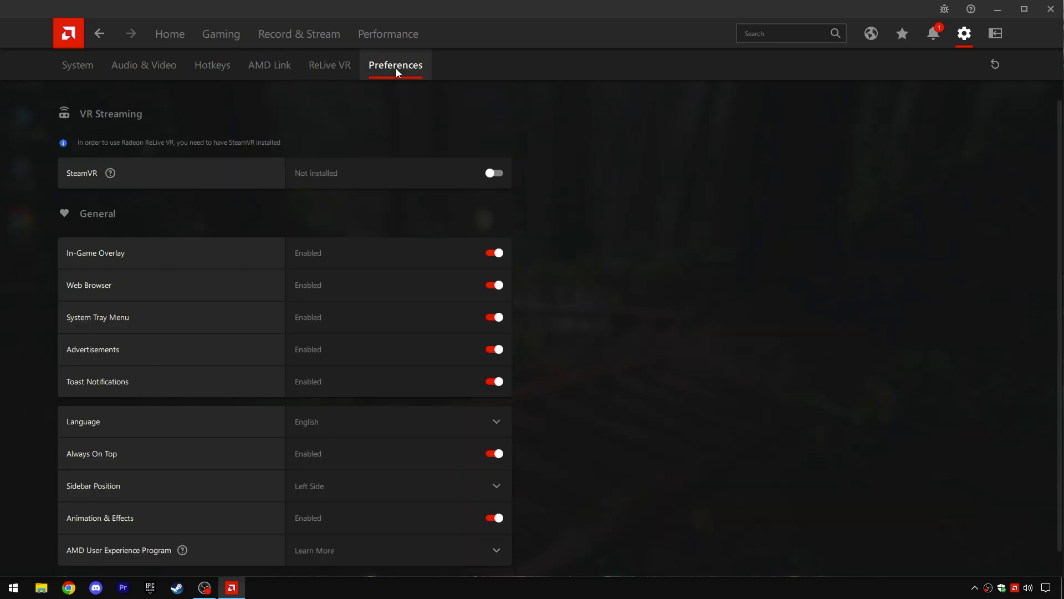
click(483, 253)
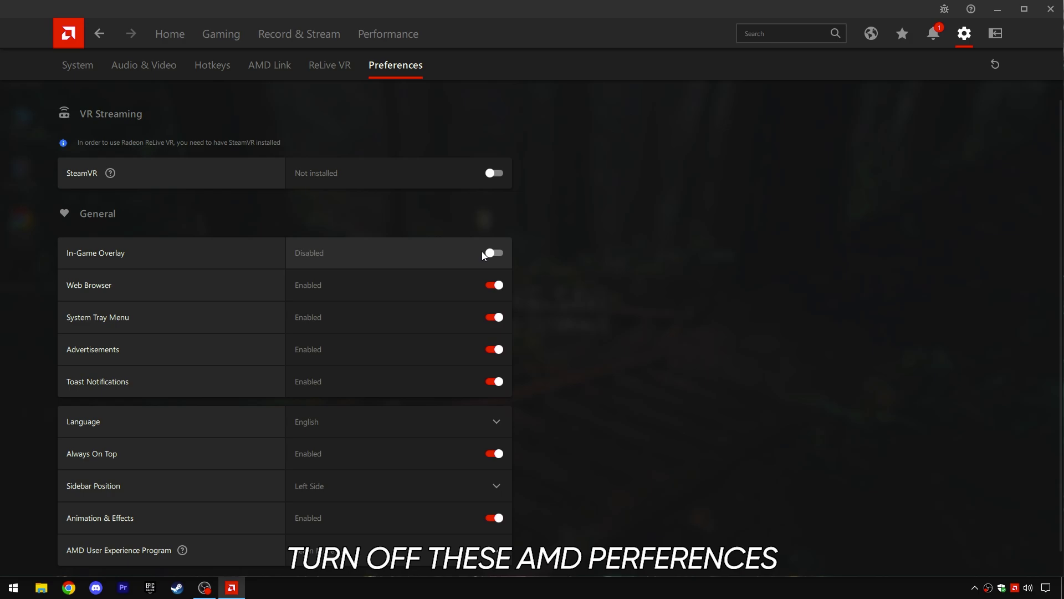
click(485, 282)
click(490, 352)
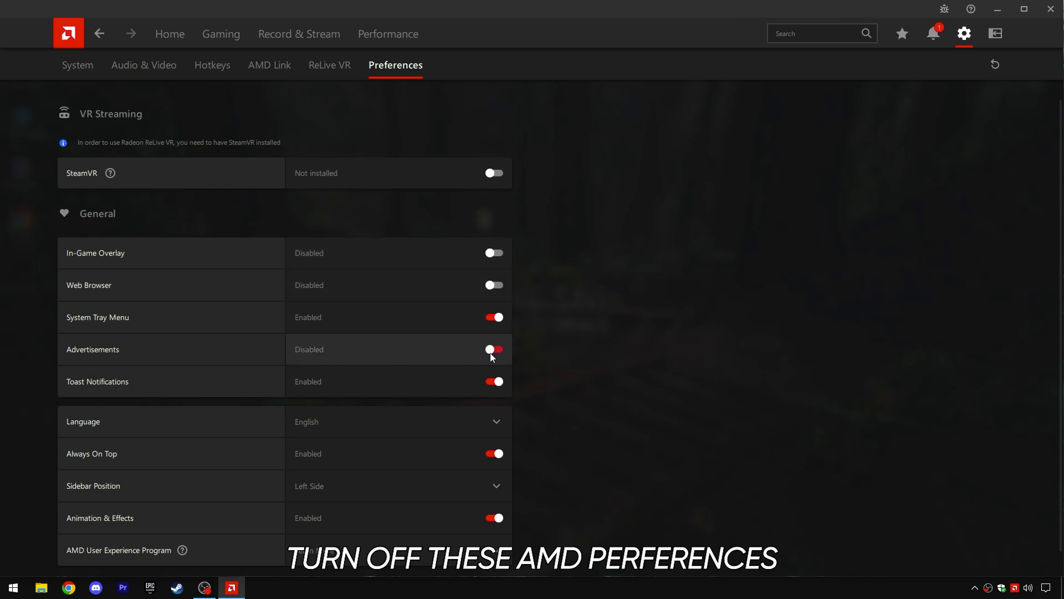
click(485, 380)
scroll(481, 377, down, 1)
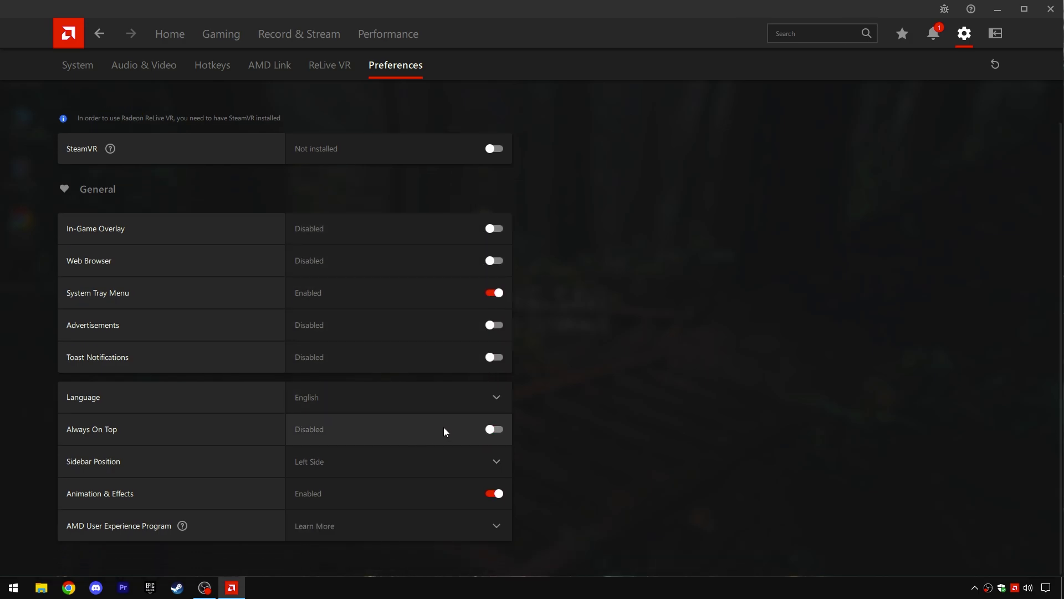
Step: Disable Animation & Effects with Sidebar Position set to Left Side, and close the AMD software
click(482, 495)
click(467, 460)
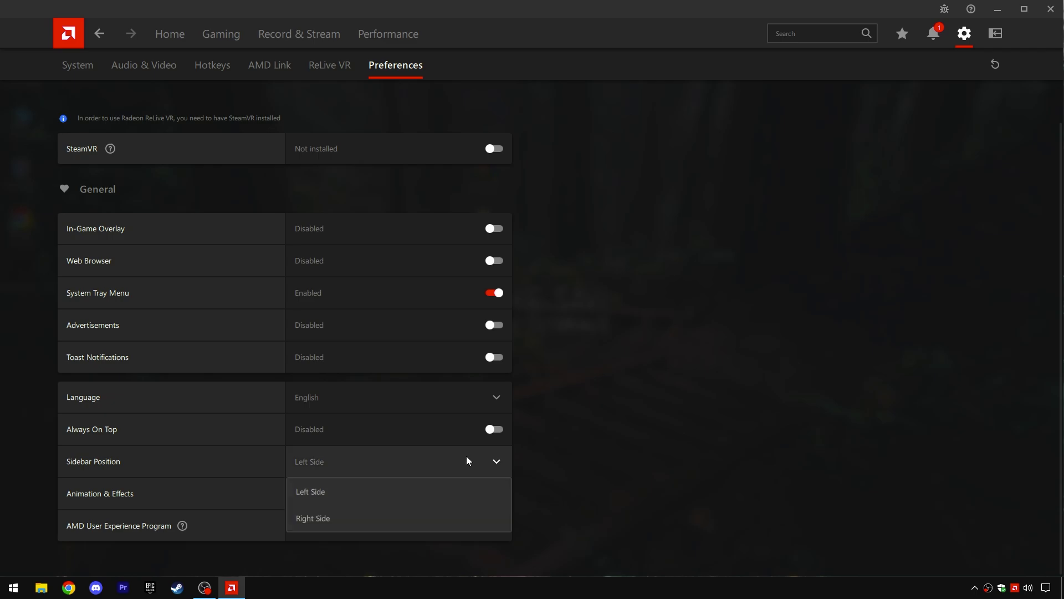
click(350, 487)
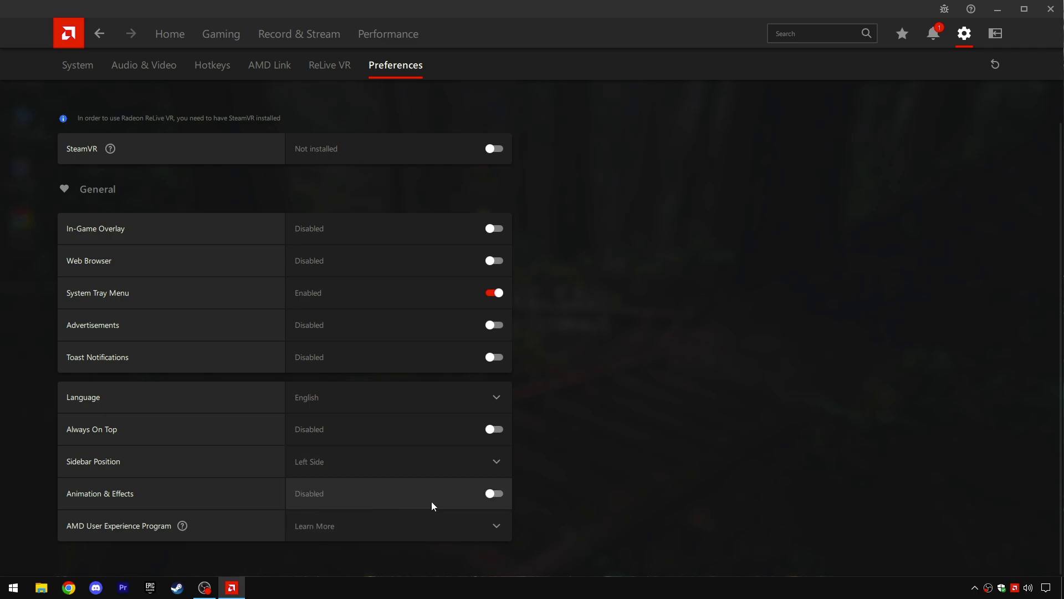
scroll(432, 501, up, 1)
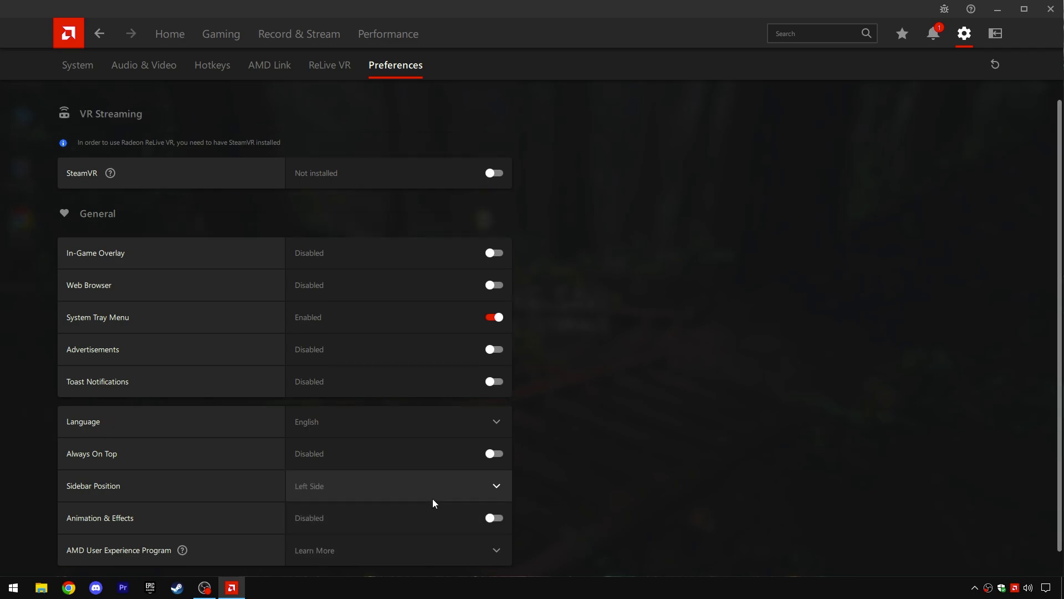
click(237, 42)
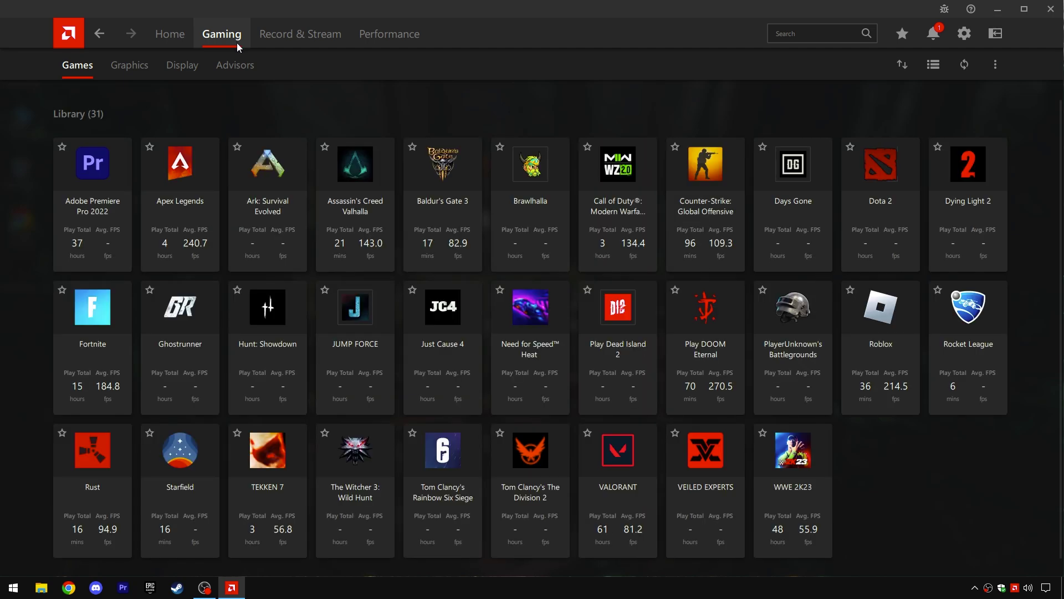
click(1050, 10)
Step: Open Computer Management for This PC and expand the system devices in Device Manager
right_click(15, 125)
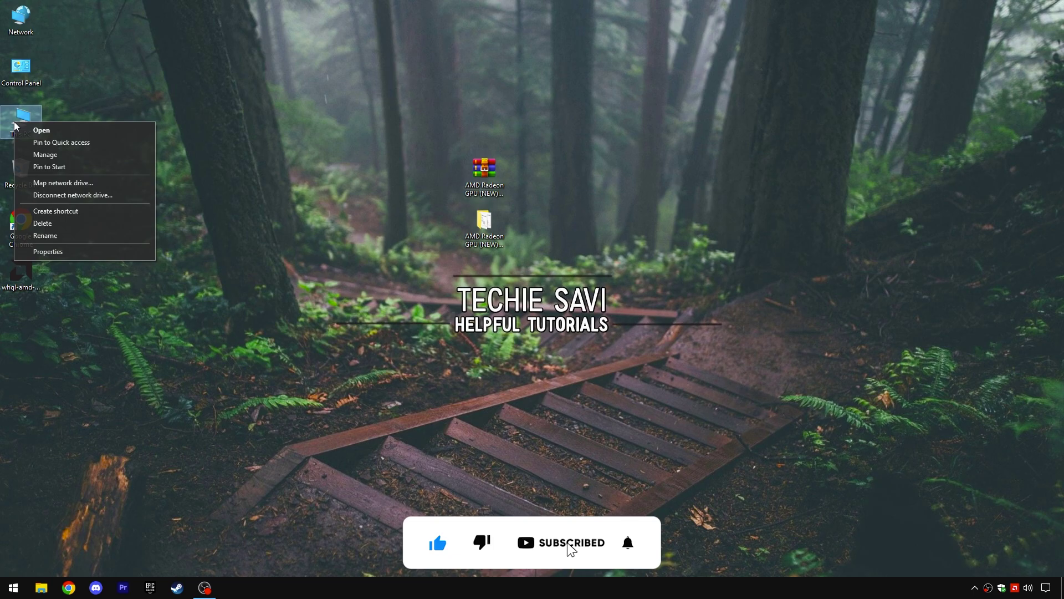
click(39, 158)
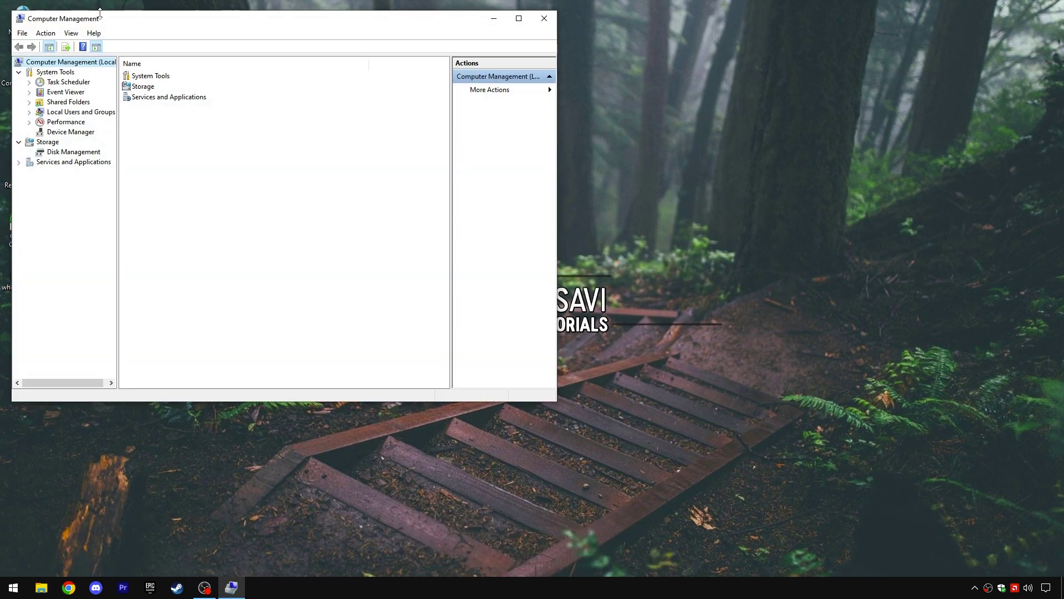
drag(100, 12, 126, 25)
click(97, 145)
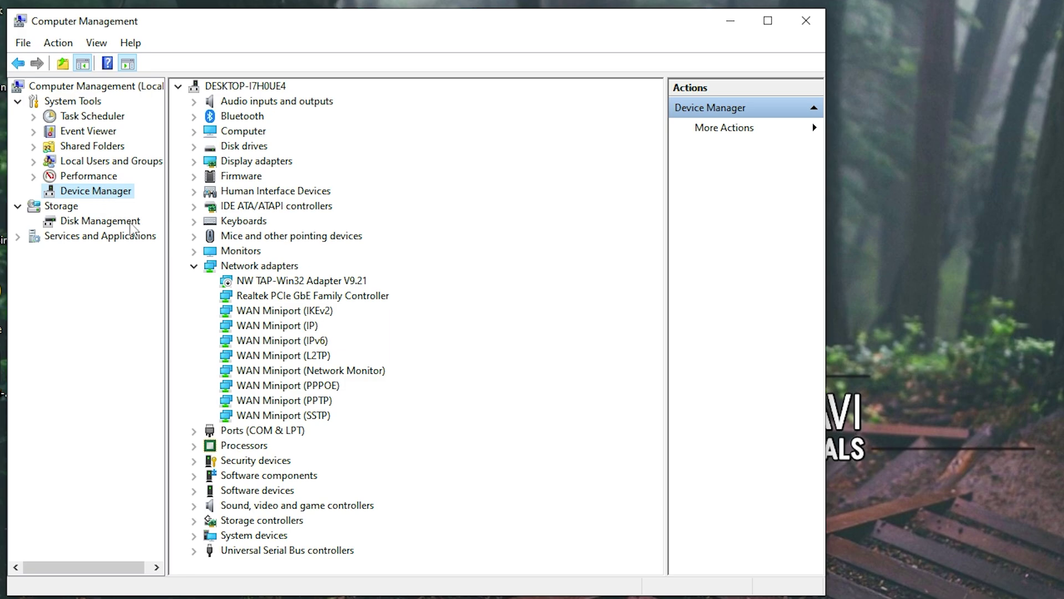
click(192, 264)
double_click(254, 385)
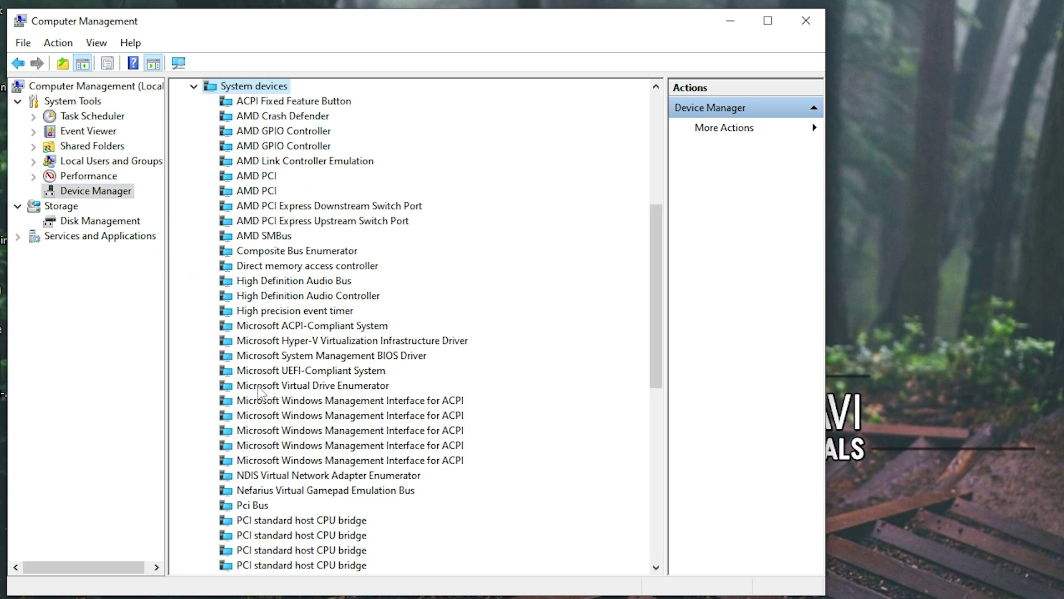
Step: Disable the AMD Link Controller Emulation device through its driver properties and confirm the change
click(319, 165)
right_click(299, 162)
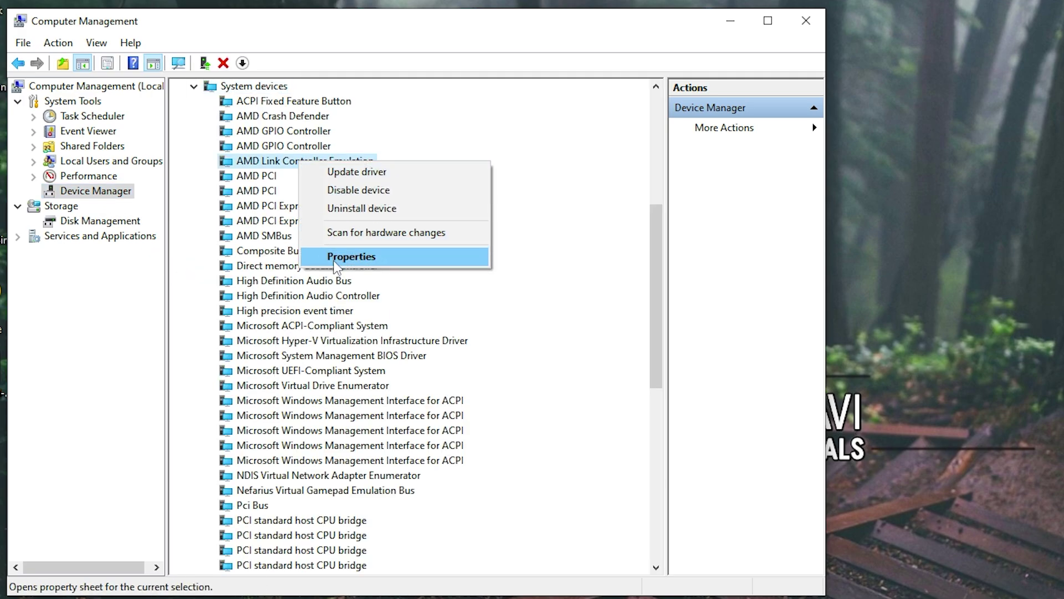
click(339, 257)
click(316, 154)
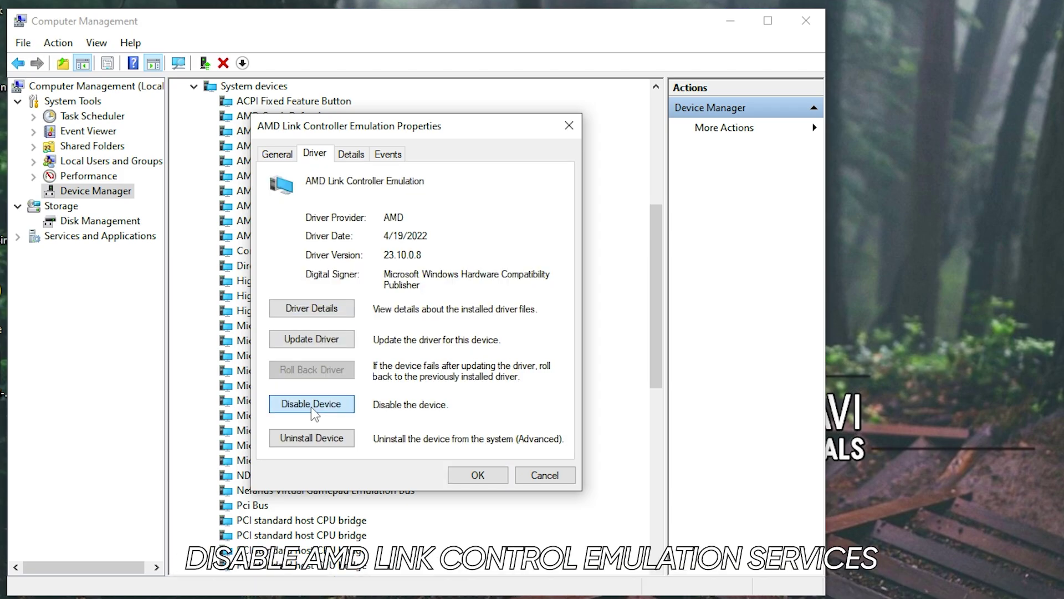
click(311, 404)
click(790, 421)
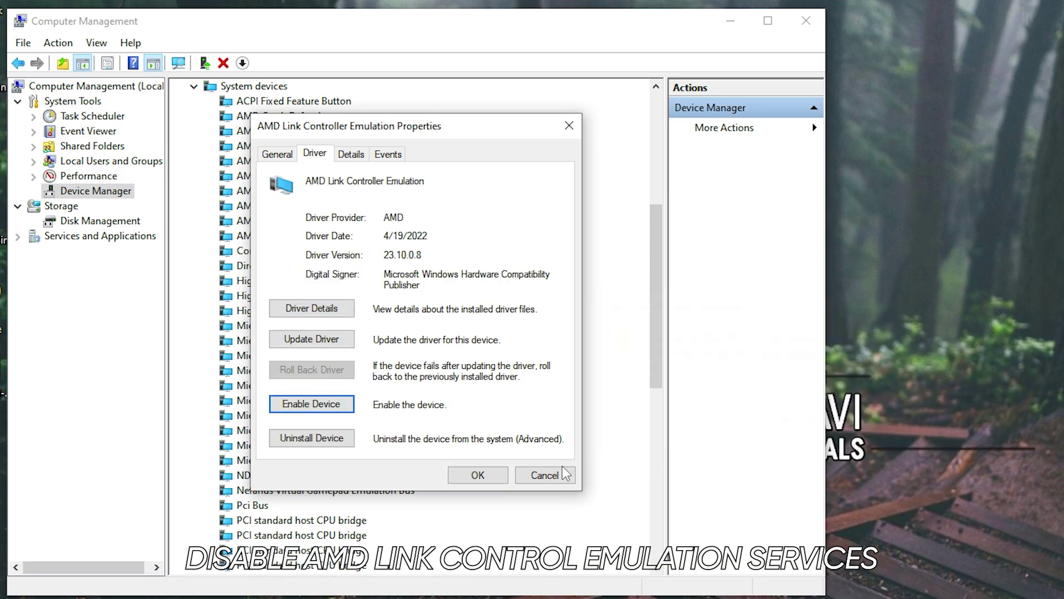
click(475, 475)
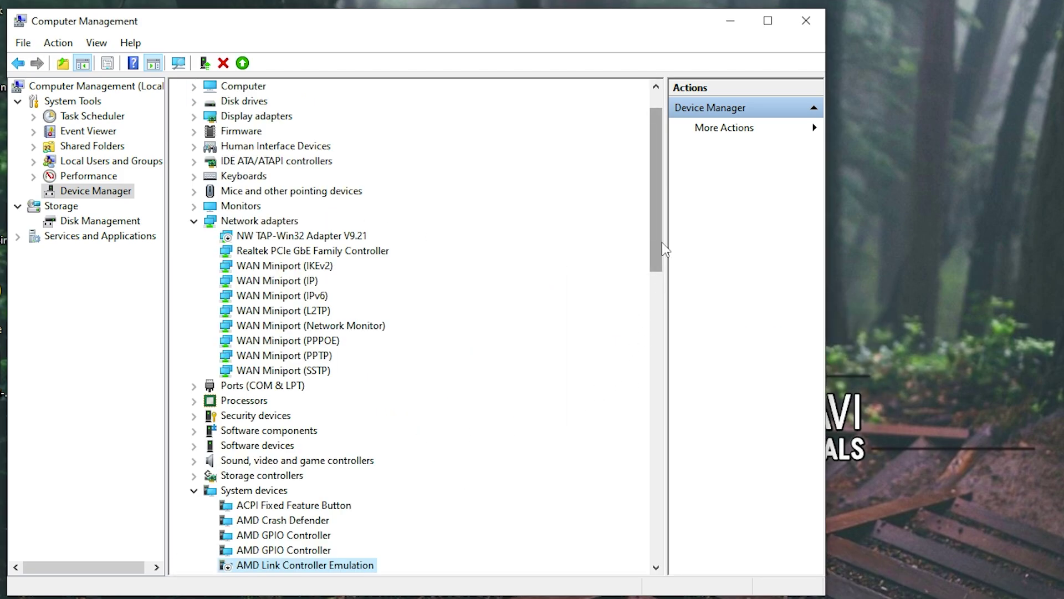
Step: Disable the High precision event timer device through its driver properties and confirm the change
drag(653, 248, 650, 339)
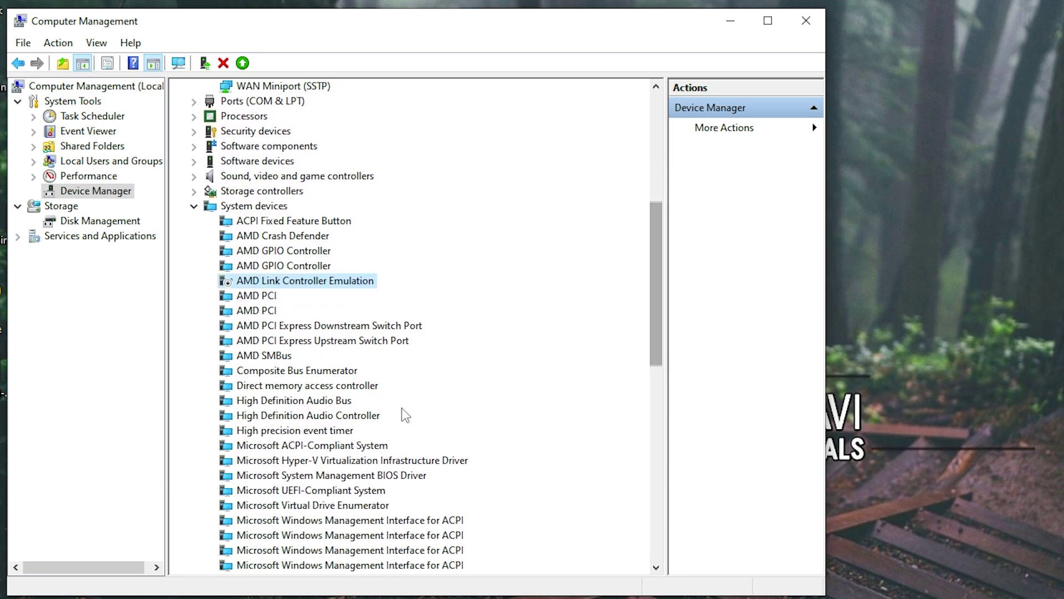
right_click(302, 430)
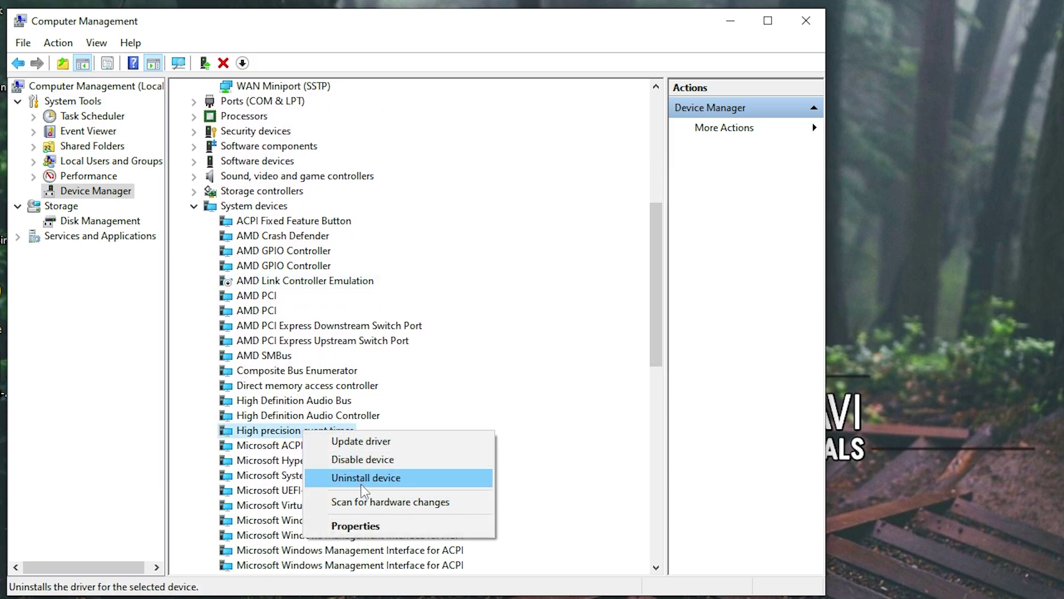
click(363, 525)
click(315, 153)
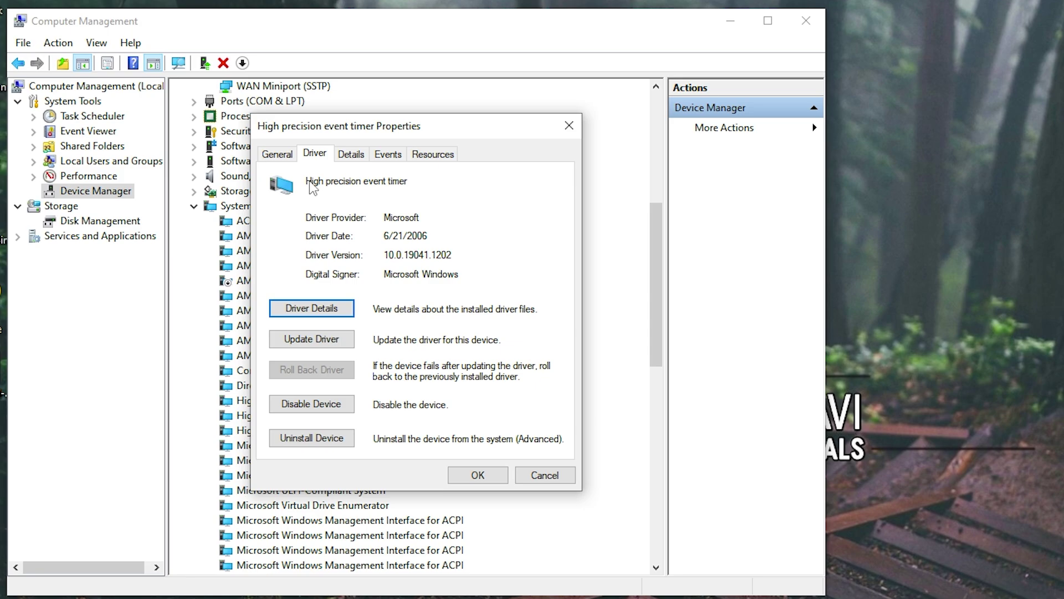
click(312, 404)
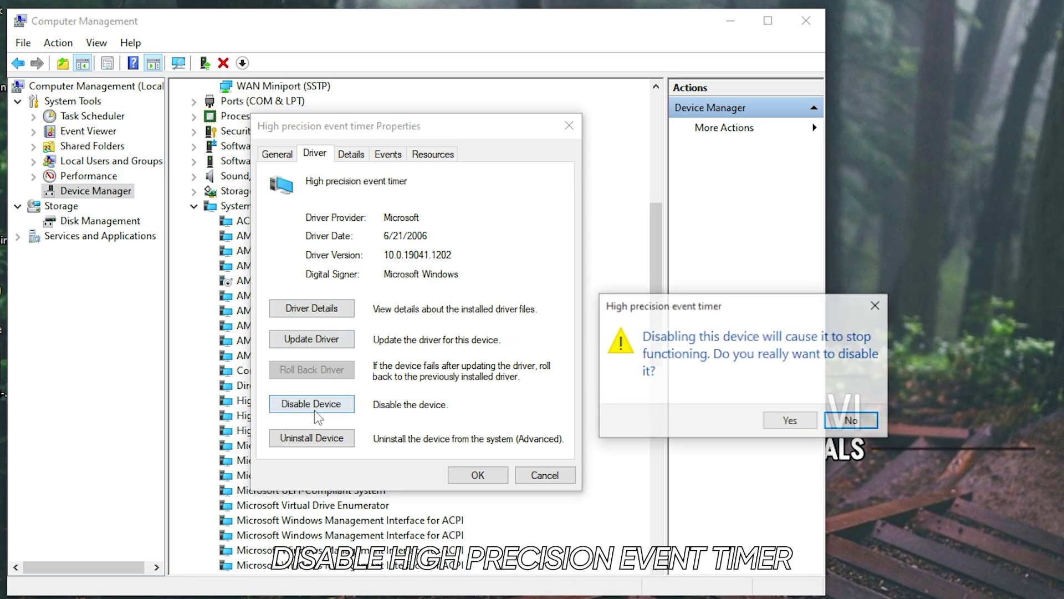
click(793, 427)
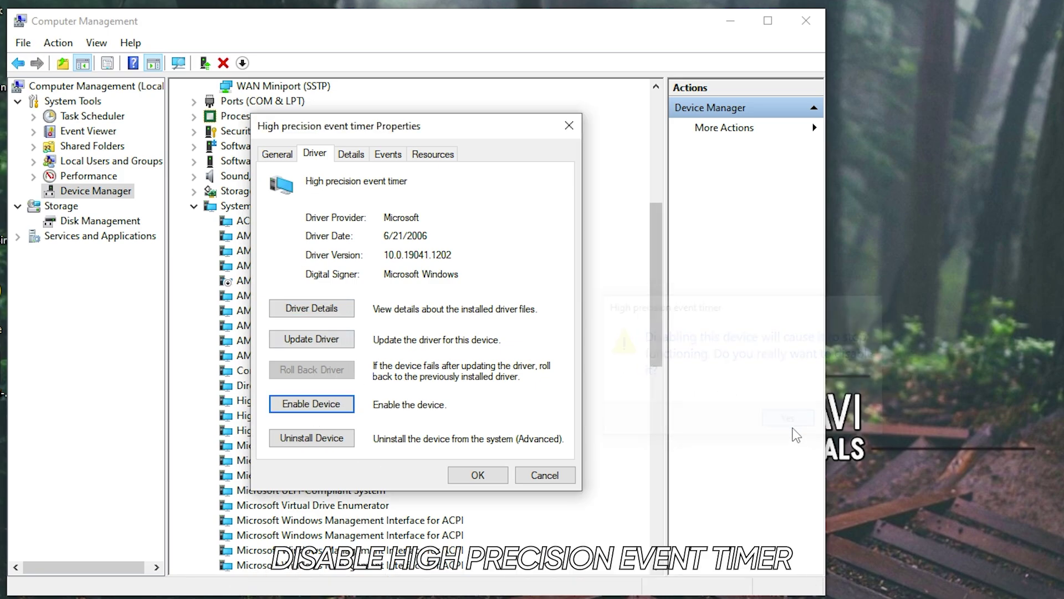
click(477, 475)
Step: Review AMD Link Controller Emulation among the system devices and close Computer Management
drag(656, 300, 653, 357)
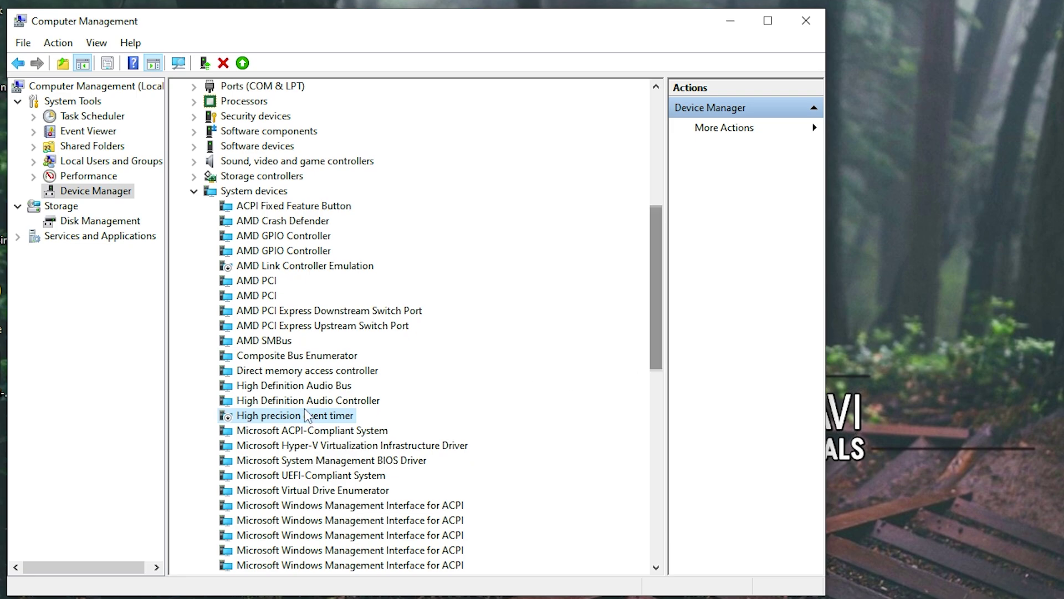
click(339, 270)
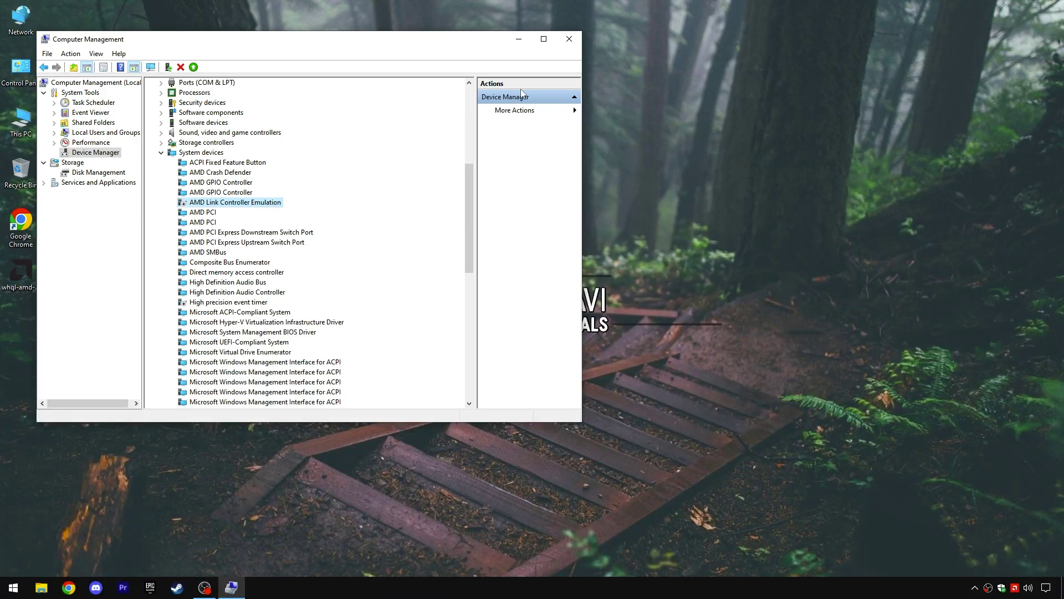
click(568, 39)
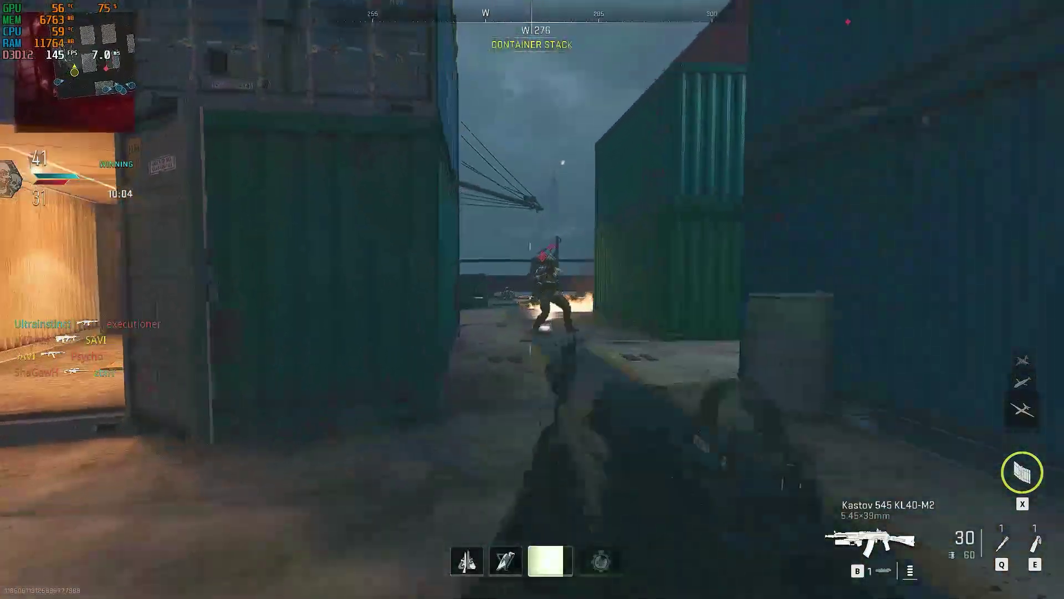
click(532, 299)
click(533, 299)
click(532, 300)
key(r)
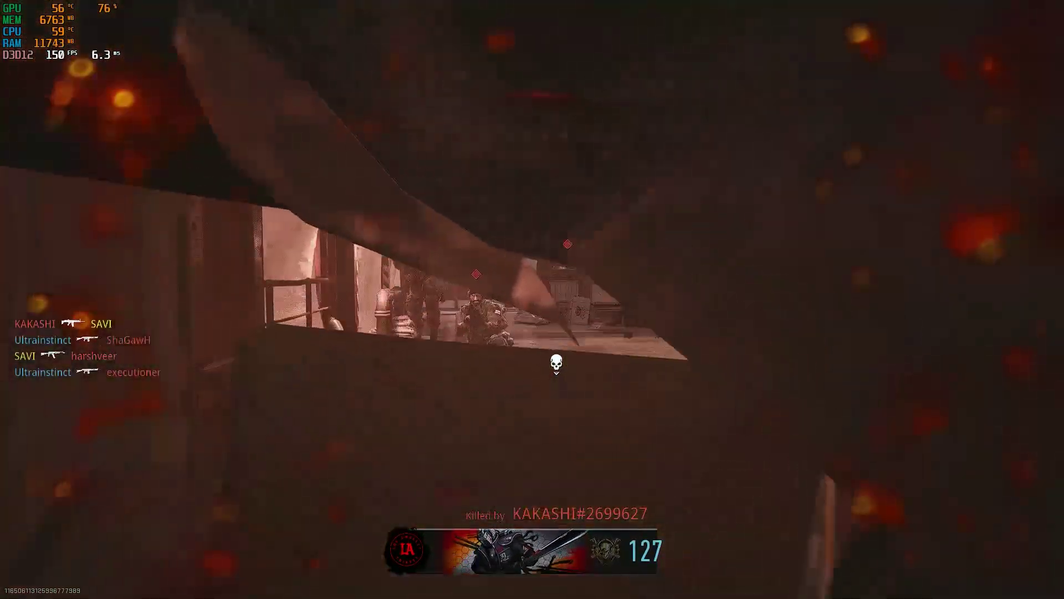
key(w)
key(1)
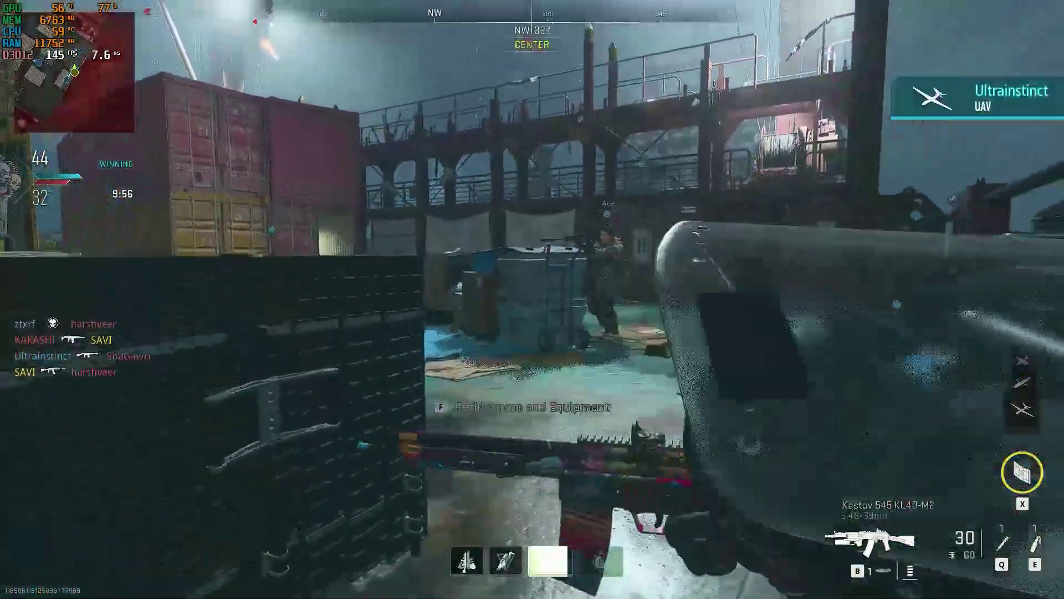
key(w)
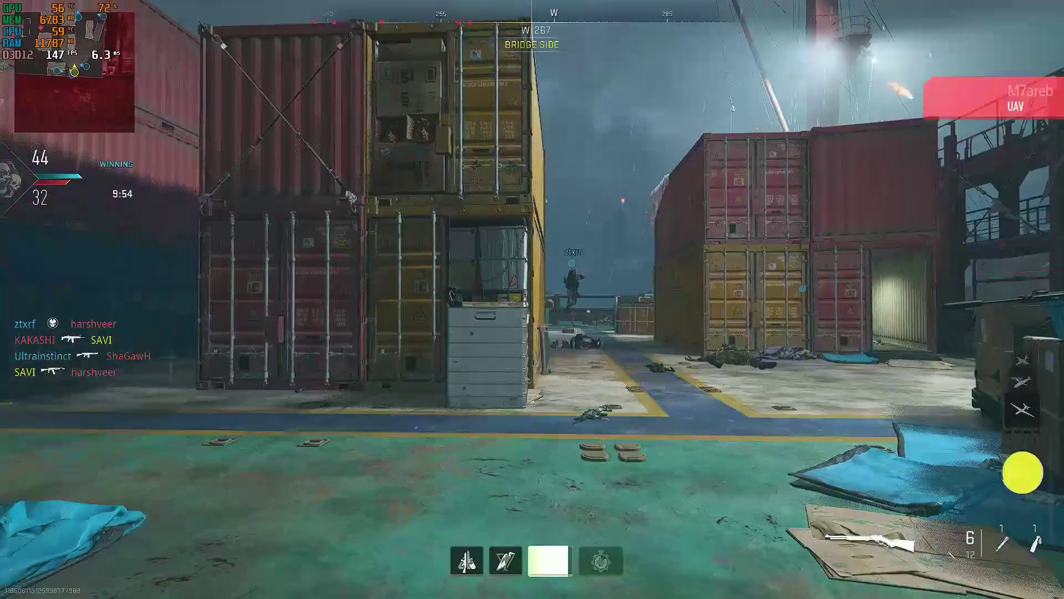
key(w)
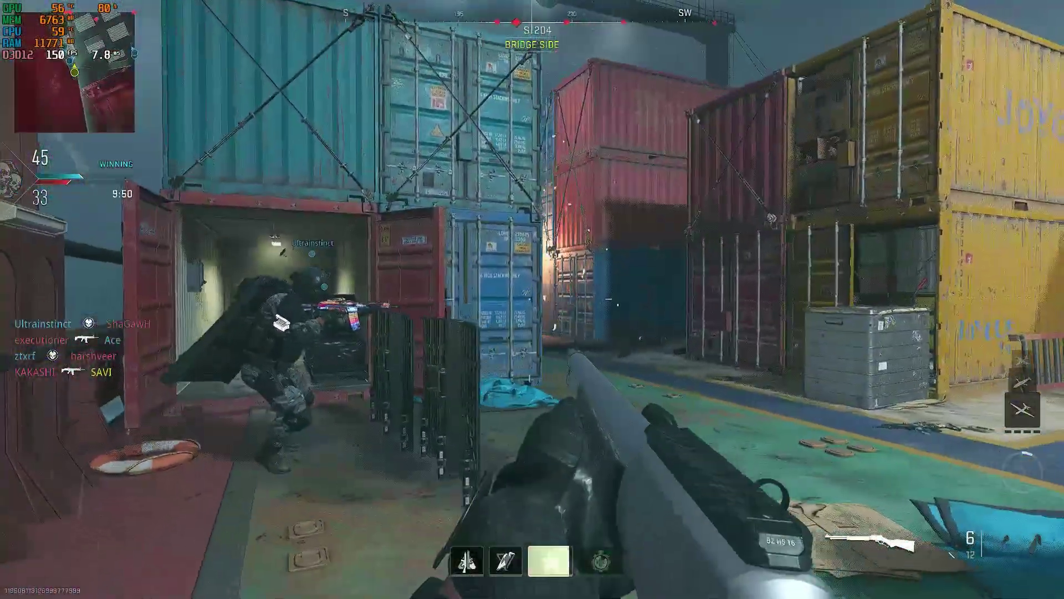
right_click(532, 300)
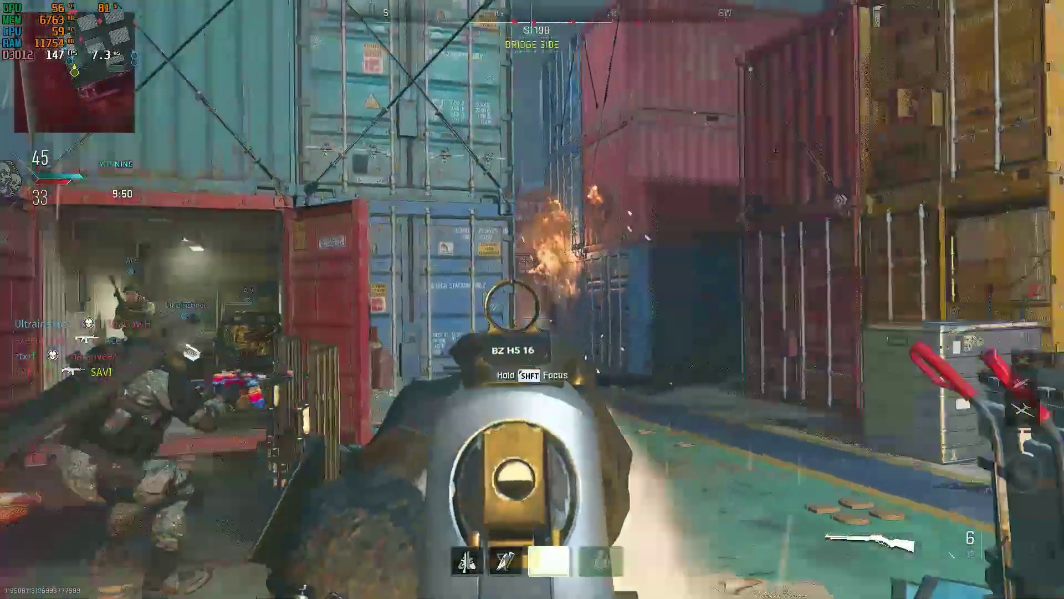